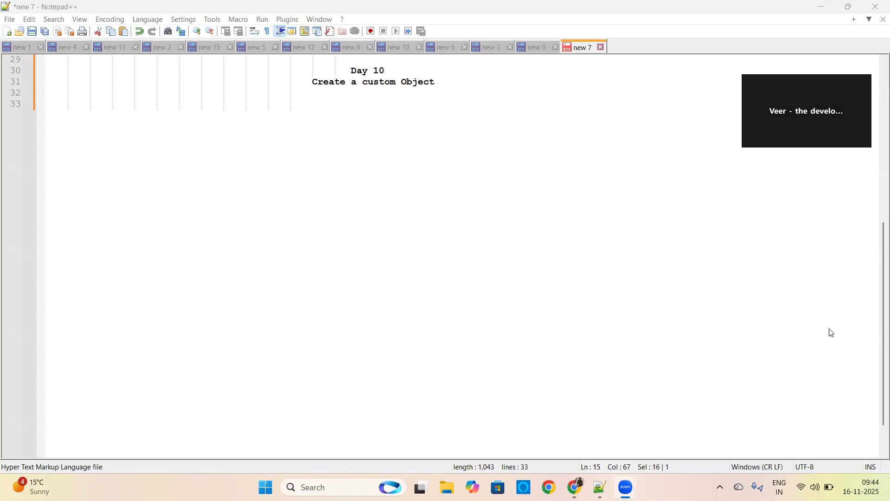
Step: Review the course notes on Salesforce objects, from the Day 08 heading down to the Day 10 topic
{"action": "left_click_drag", "start_coordinate": [877, 302], "coordinate": [878, 123]}
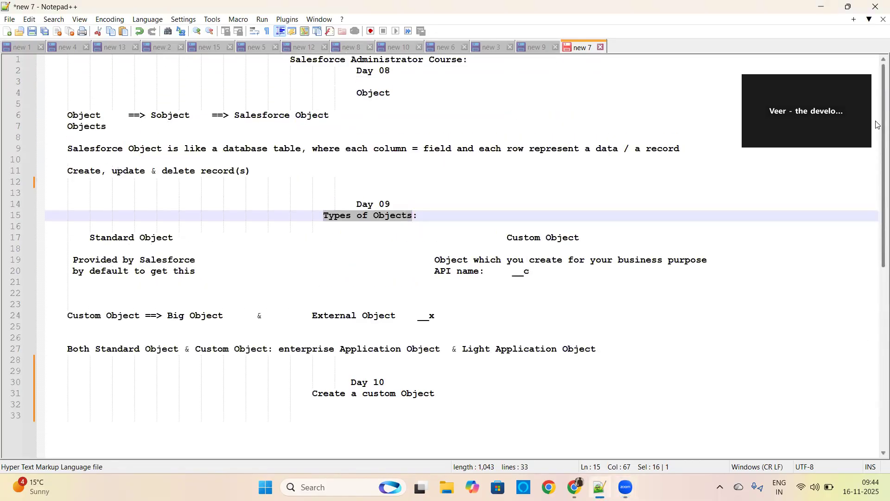
{"action": "left_click_drag", "start_coordinate": [357, 70], "coordinate": [396, 70]}
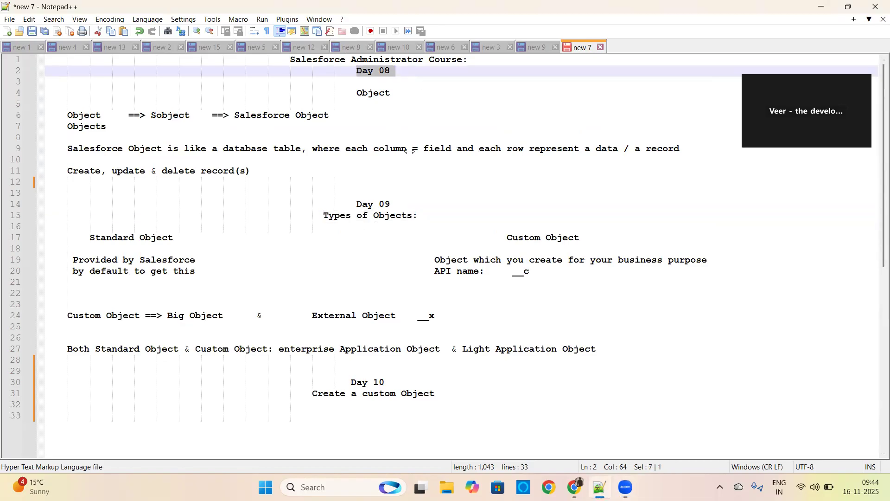
{"action": "double_click", "coordinate": [376, 96]}
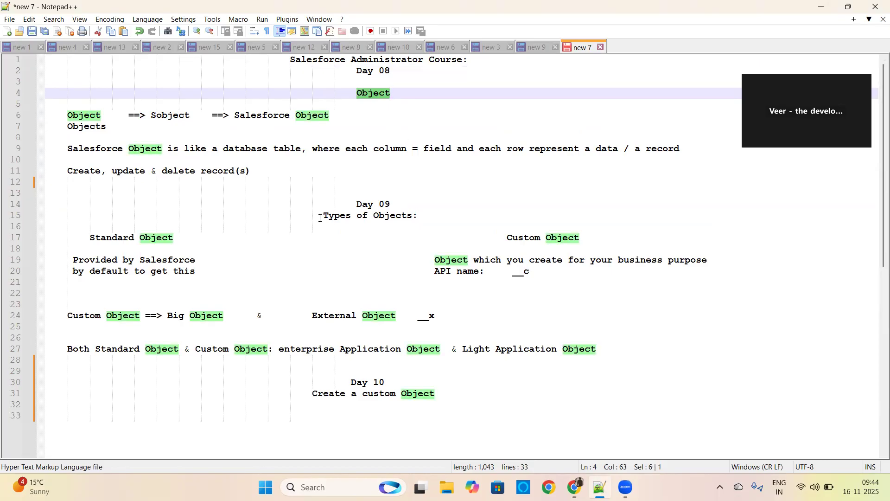
{"action": "left_click_drag", "start_coordinate": [320, 217], "coordinate": [442, 217]}
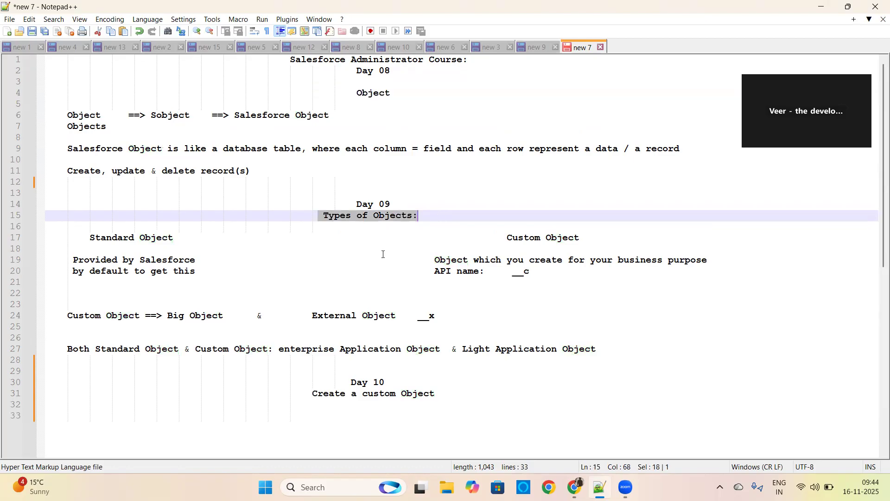
{"action": "left_click_drag", "start_coordinate": [879, 197], "coordinate": [877, 350]}
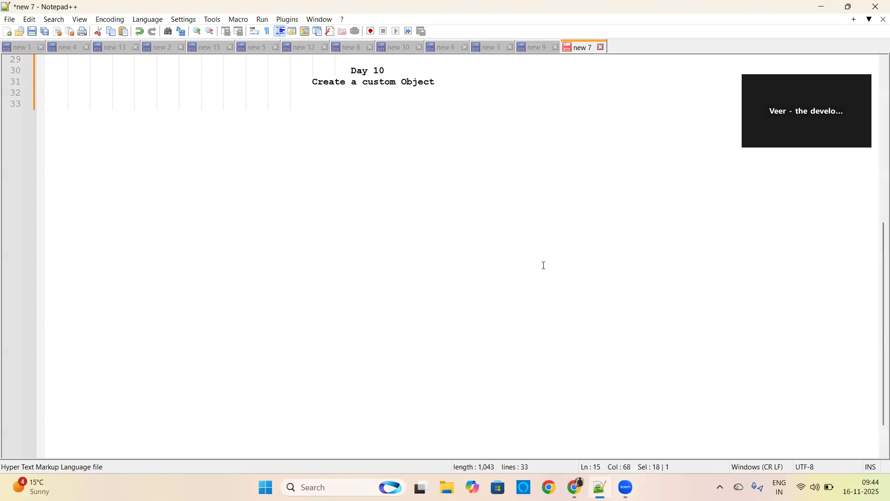
Step: Switch to Salesforce in Chrome and open the Object Manager in Setup from the Sales app
{"action": "left_click", "coordinate": [575, 487]}
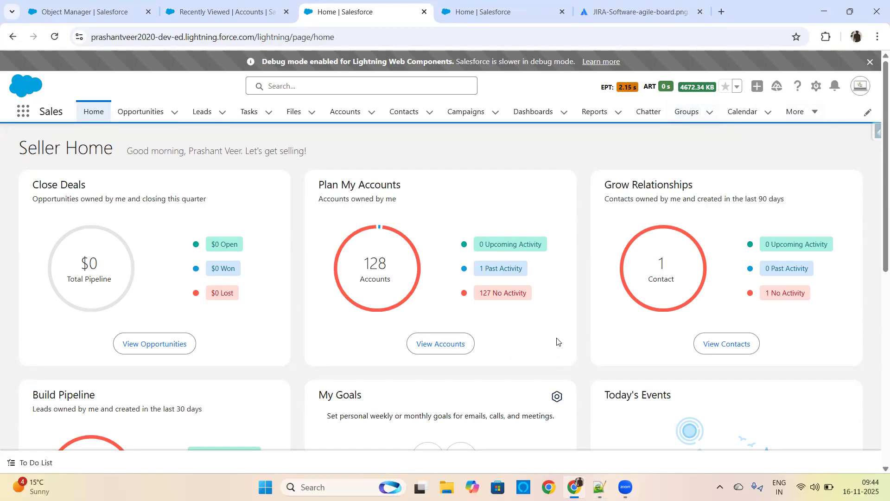
{"action": "left_click_drag", "start_coordinate": [42, 111], "coordinate": [67, 114]}
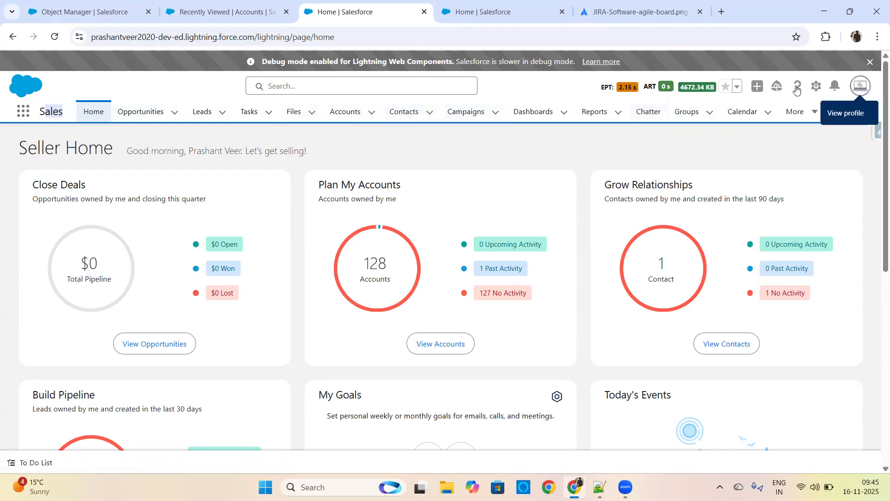
{"action": "left_click", "coordinate": [816, 88]}
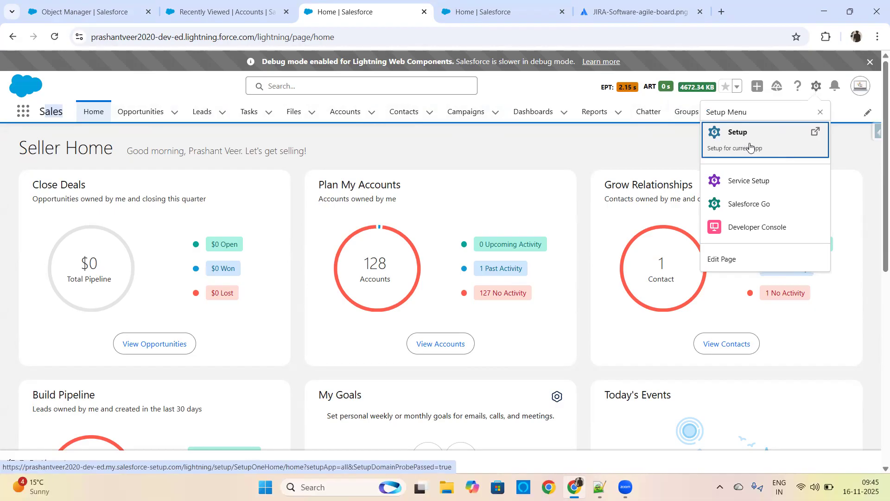
{"action": "left_click", "coordinate": [727, 134]}
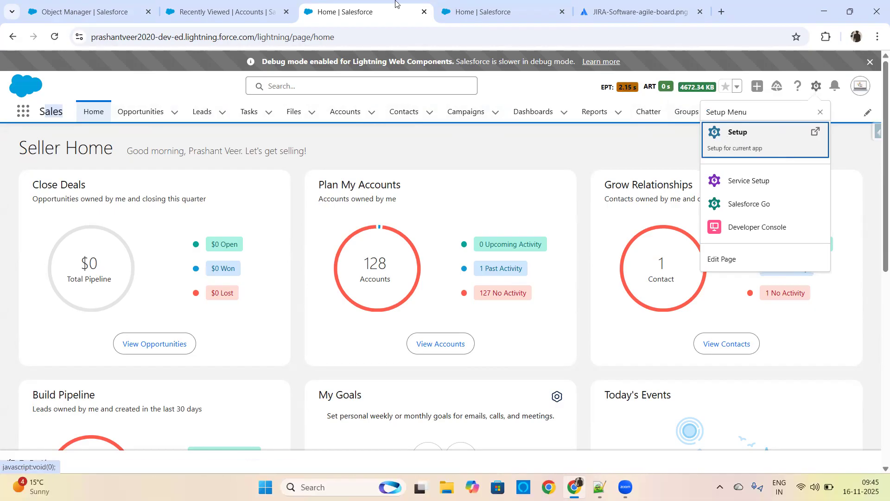
{"action": "left_click", "coordinate": [484, 16]}
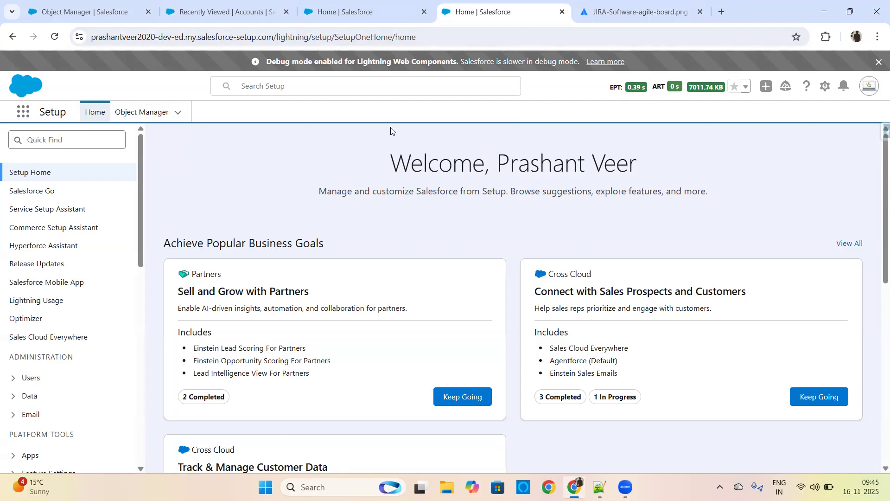
{"action": "left_click_drag", "start_coordinate": [388, 164], "coordinate": [482, 169]}
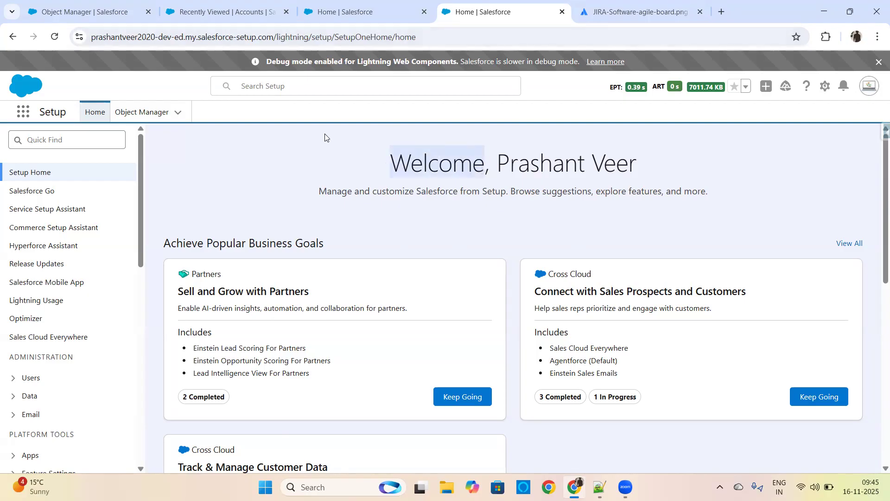
{"action": "left_click", "coordinate": [148, 114]}
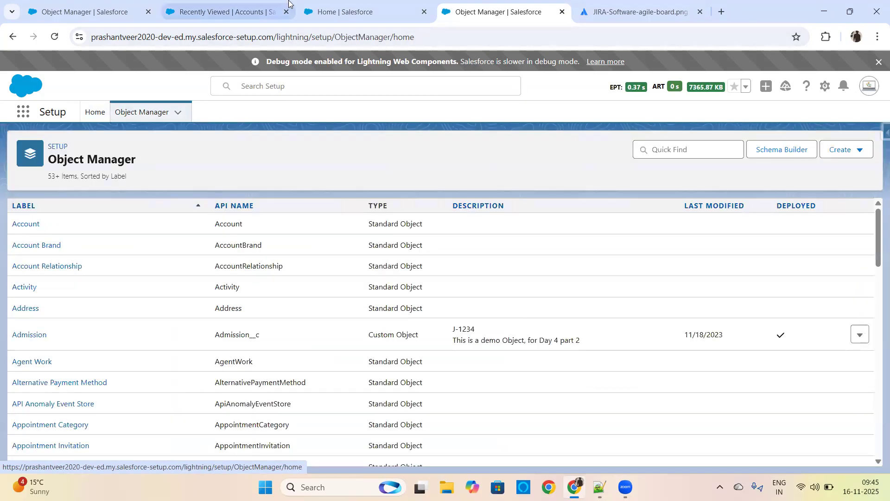
Step: Return to the Sales home page and open Setup from it again in a new browser tab
{"action": "left_click", "coordinate": [357, 12]}
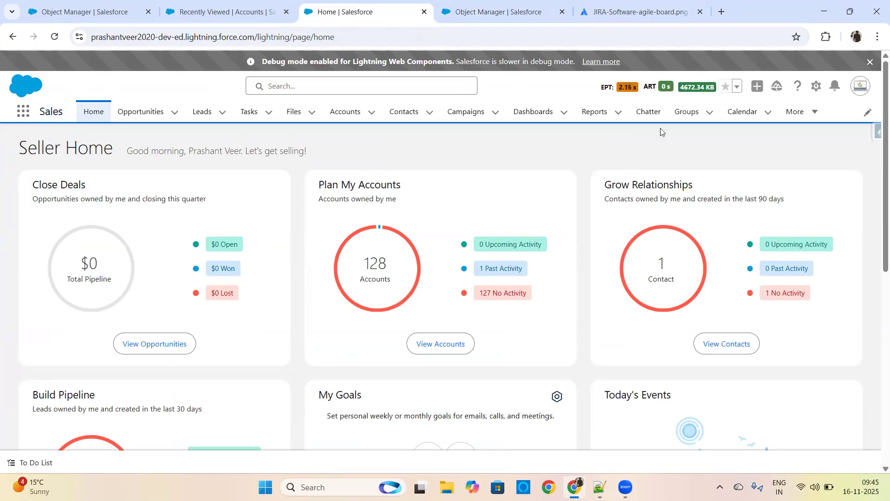
{"action": "left_click", "coordinate": [816, 88]}
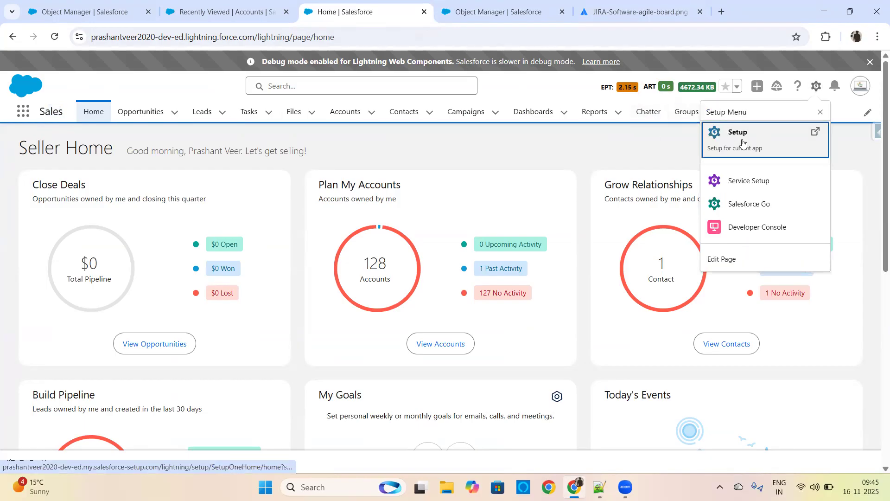
{"action": "left_click", "coordinate": [742, 139]}
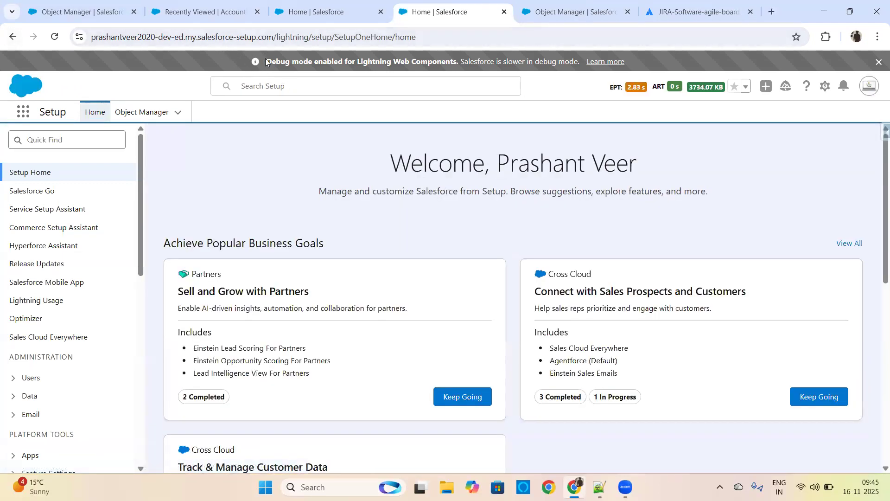
{"action": "left_click_drag", "start_coordinate": [388, 160], "coordinate": [484, 155]}
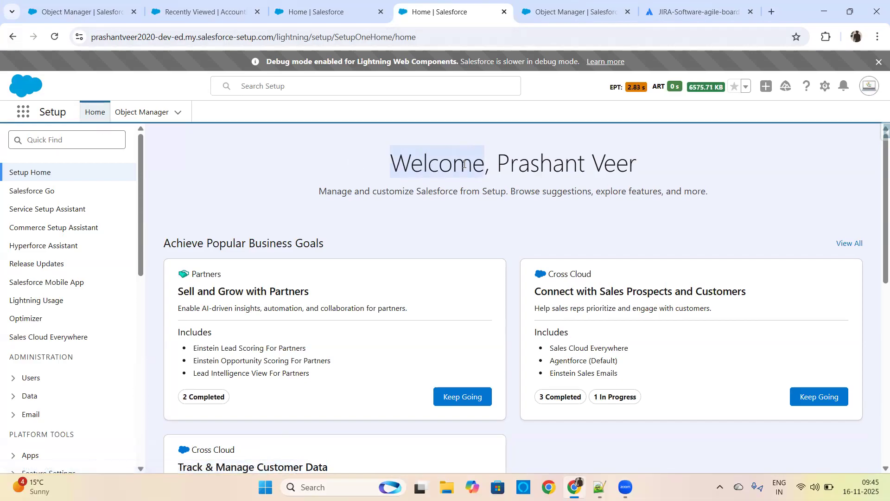
Step: Close the earlier Object Manager browser tab and open the Object Manager in the new Setup tab
{"action": "left_click", "coordinate": [617, 16]}
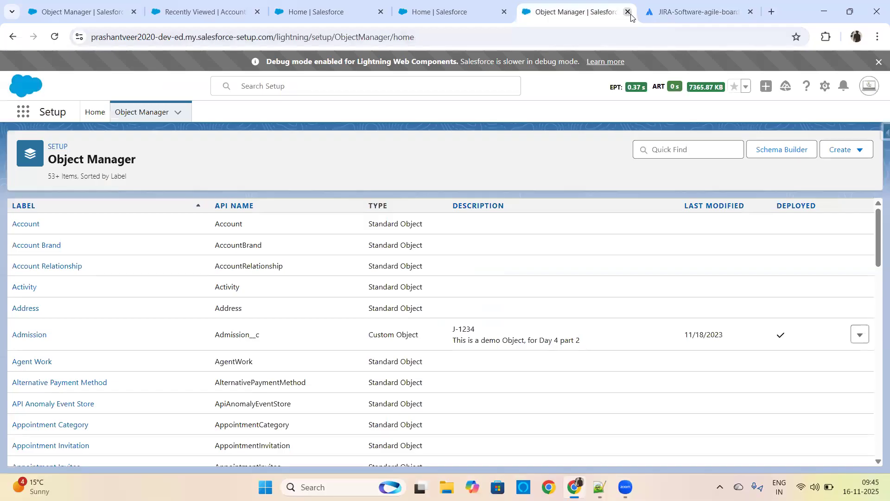
{"action": "left_click", "coordinate": [627, 12]}
{"action": "left_click", "coordinate": [482, 12]}
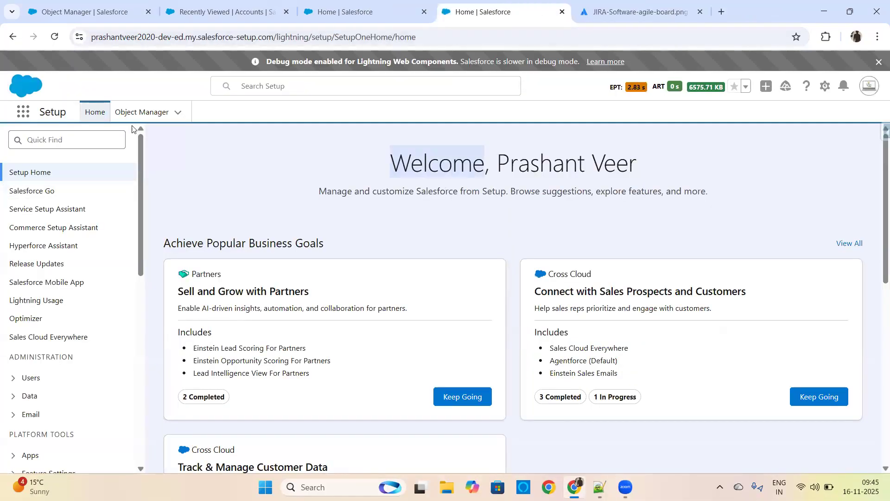
{"action": "left_click", "coordinate": [139, 112]}
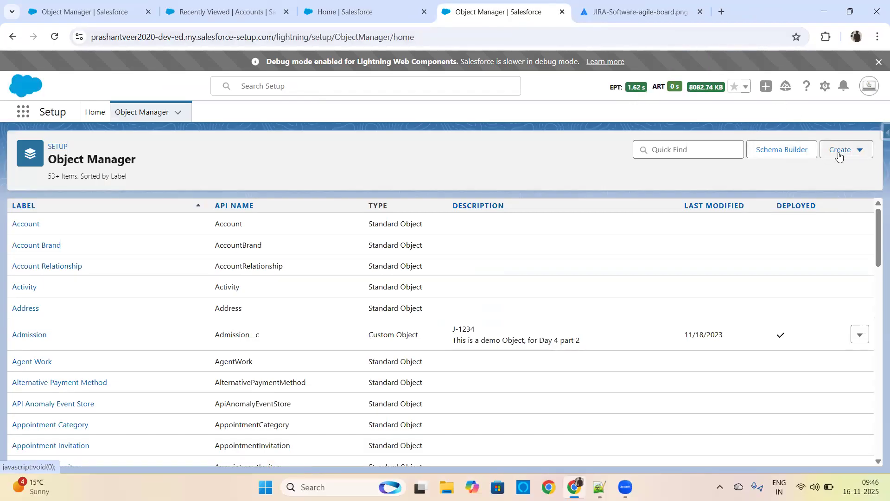
Step: Start a new custom object from the Object Manager, using the Custom Object option
{"action": "left_click", "coordinate": [839, 151]}
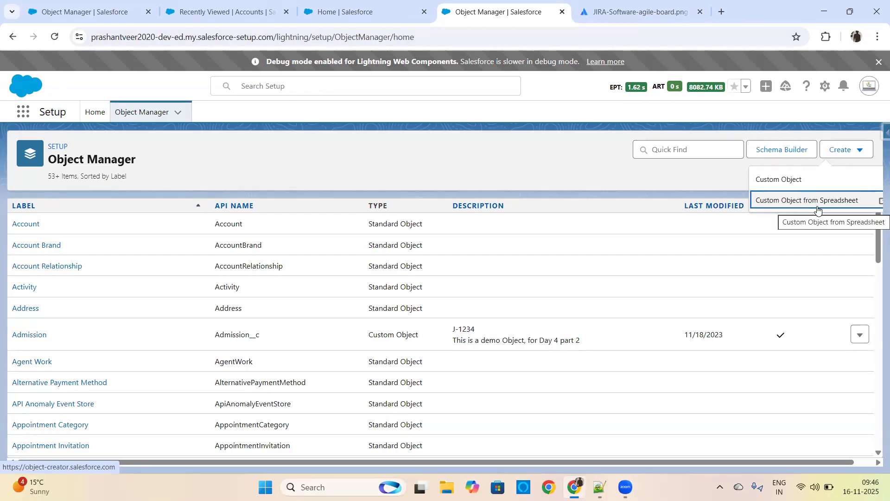
{"action": "left_click", "coordinate": [793, 184]}
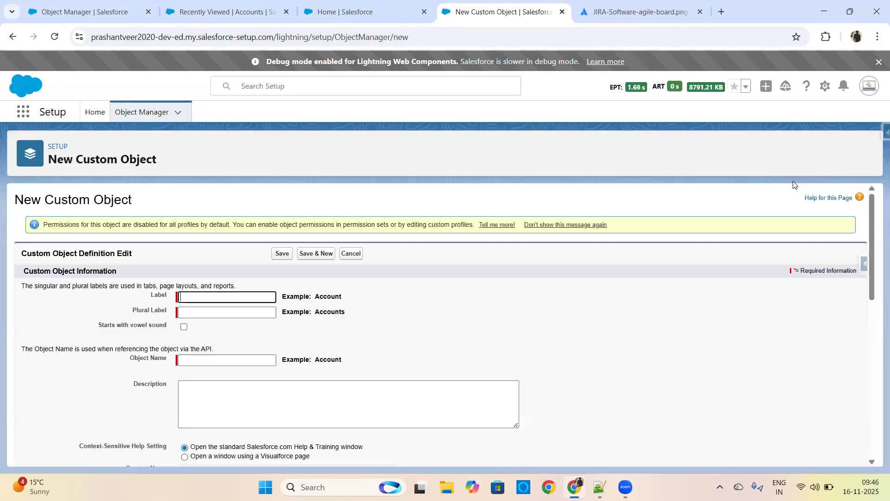
{"action": "mouse_move", "coordinate": [872, 202]}
{"action": "left_mouse_down"}
{"action": "mouse_move", "coordinate": [873, 234]}
{"action": "mouse_move", "coordinate": [872, 204]}
{"action": "left_mouse_up"}
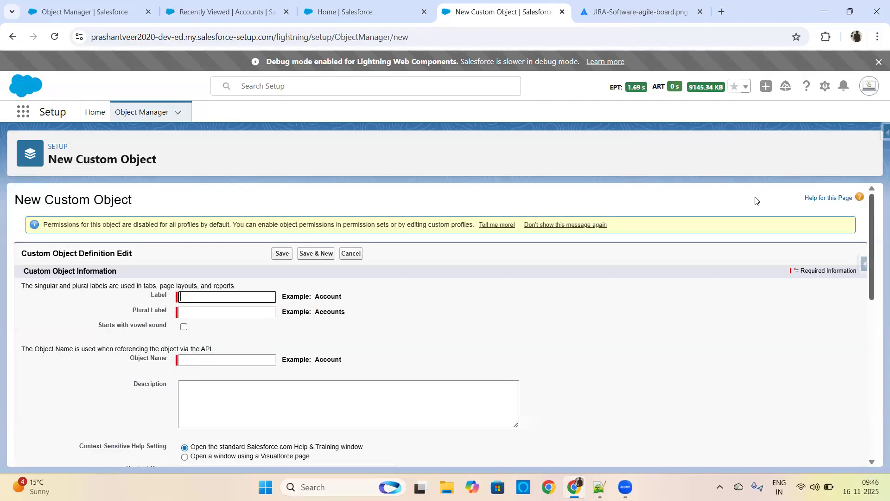
{"action": "left_click_drag", "start_coordinate": [15, 199], "coordinate": [143, 197]}
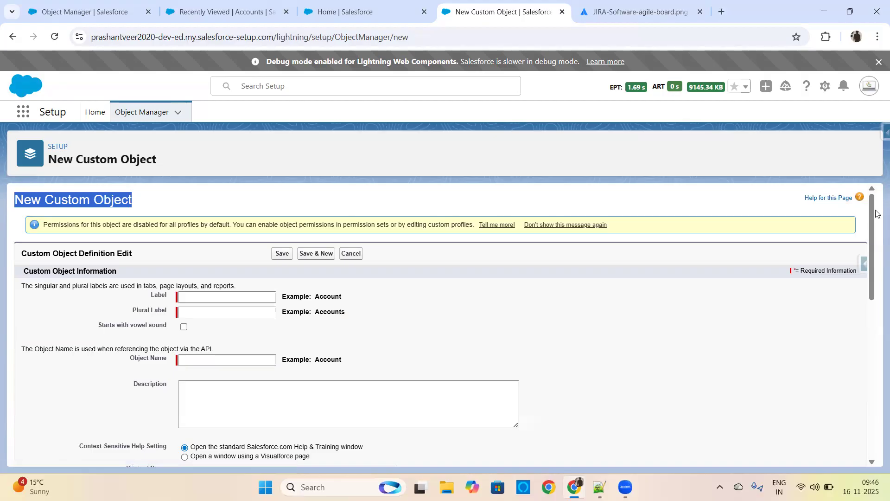
{"action": "mouse_move", "coordinate": [875, 213]}
{"action": "left_mouse_down"}
{"action": "mouse_move", "coordinate": [876, 366]}
{"action": "mouse_move", "coordinate": [876, 206]}
{"action": "left_mouse_up"}
{"action": "left_click", "coordinate": [564, 359]}
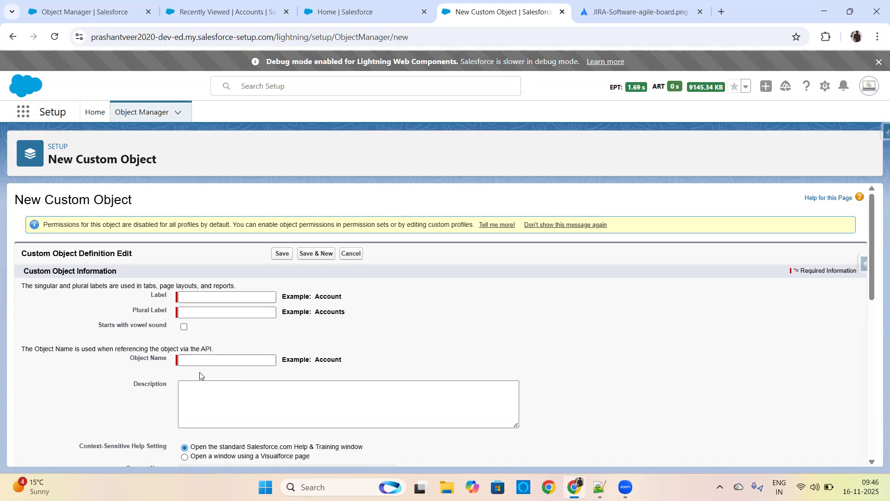
Step: Set the new custom object's label to Student and let the object name fill in from it
{"action": "double_click", "coordinate": [153, 296]}
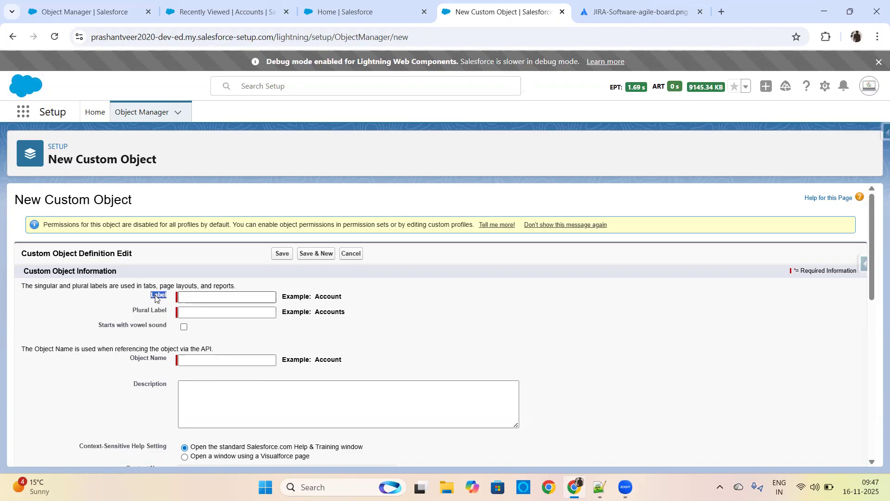
{"action": "left_click", "coordinate": [220, 298]}
{"action": "type", "text": "Student"}
{"action": "left_click", "coordinate": [455, 304]}
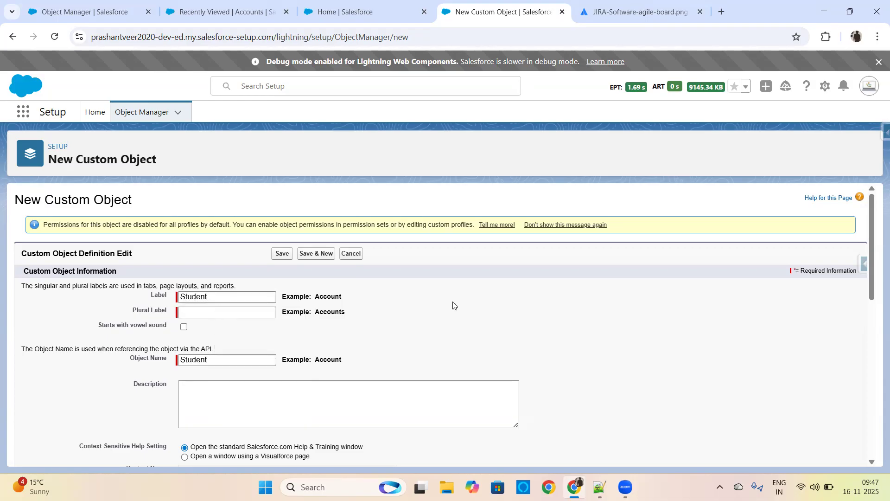
Step: View the Accounts list in the Sales app and return to the new custom object form
{"action": "left_click", "coordinate": [85, 12]}
{"action": "left_click", "coordinate": [223, 12]}
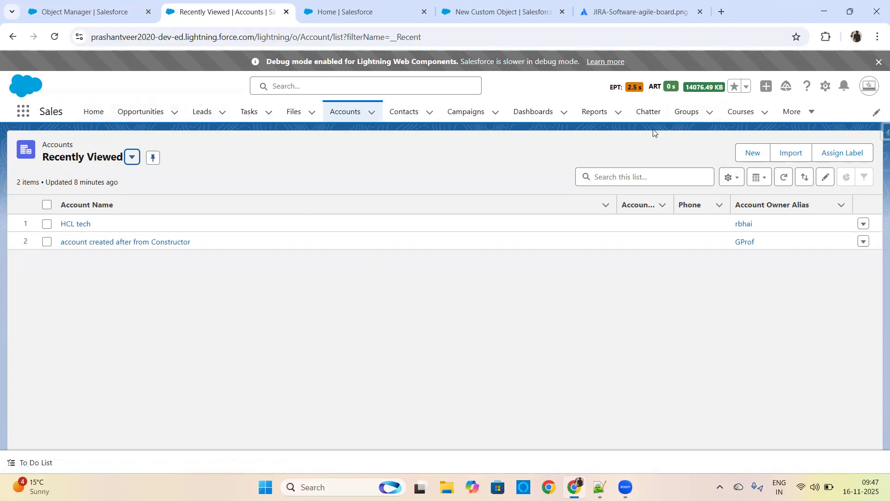
{"action": "left_click", "coordinate": [480, 11]}
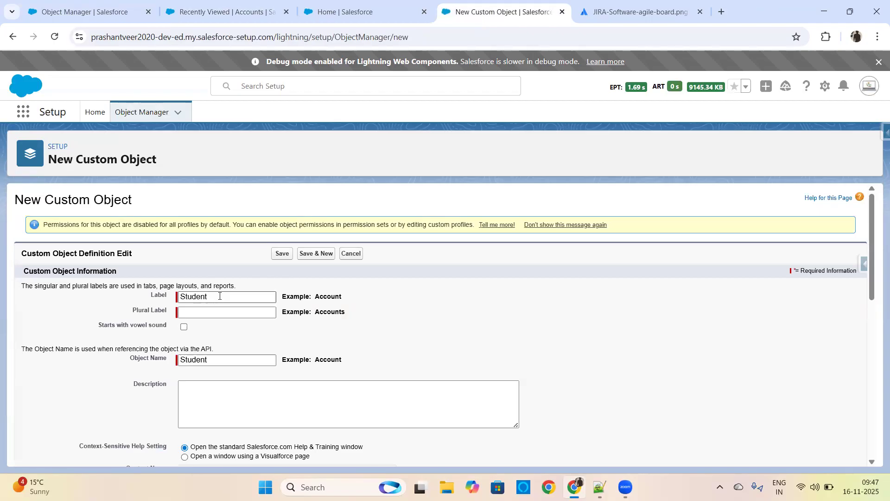
Step: Set the custom object's plural label to Students
{"action": "double_click", "coordinate": [158, 294]}
{"action": "left_click_drag", "start_coordinate": [132, 310], "coordinate": [166, 311]}
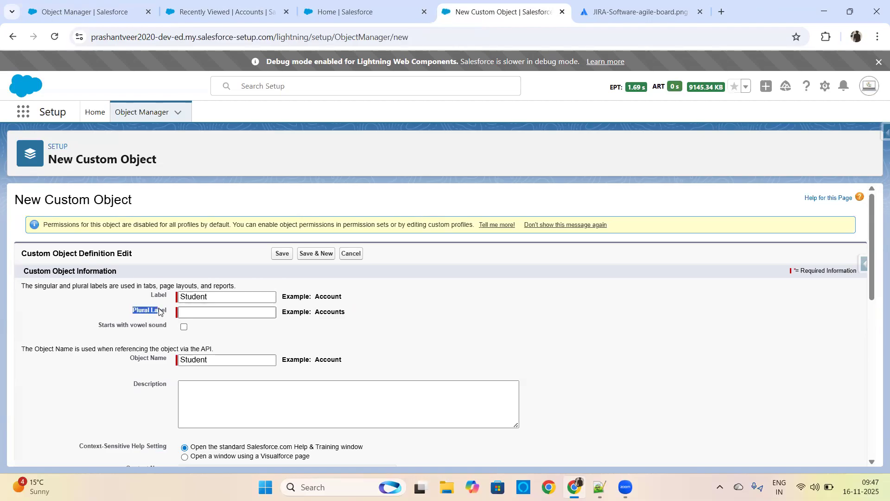
{"action": "left_click", "coordinate": [195, 314]}
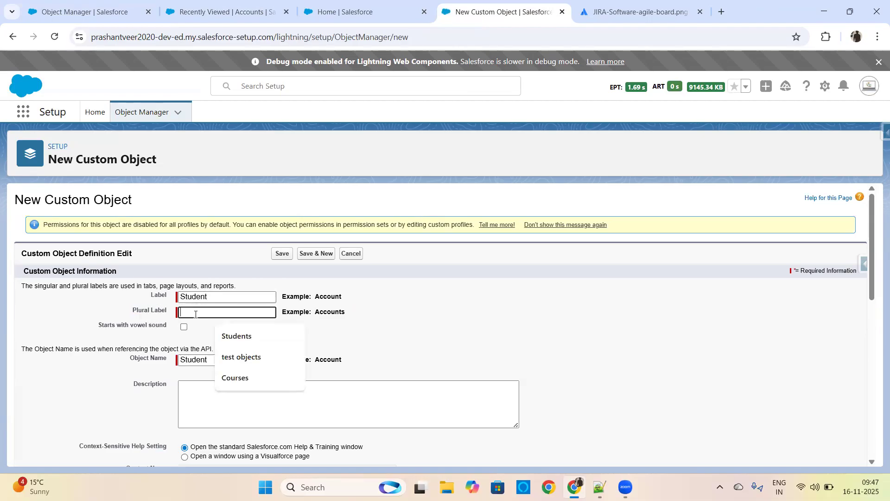
{"action": "key", "text": "BackSpace"}
{"action": "type", "text": "tudents"}
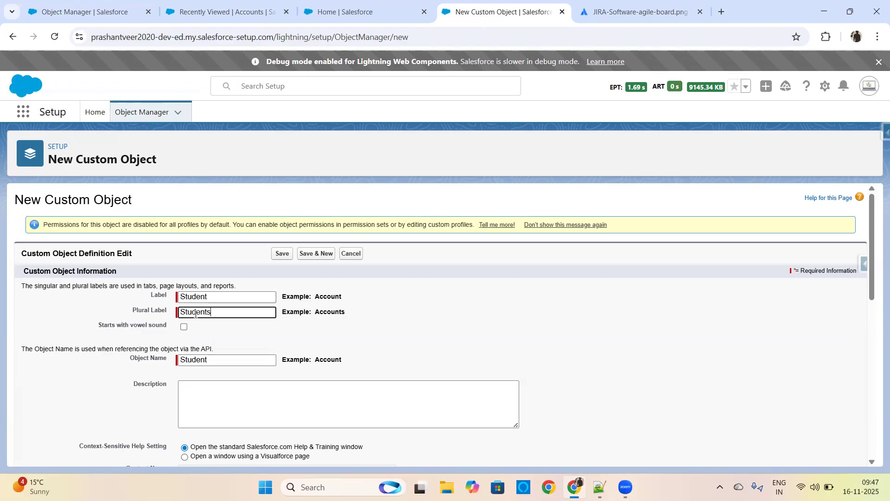
{"action": "left_click", "coordinate": [234, 342]}
{"action": "left_click", "coordinate": [201, 297]}
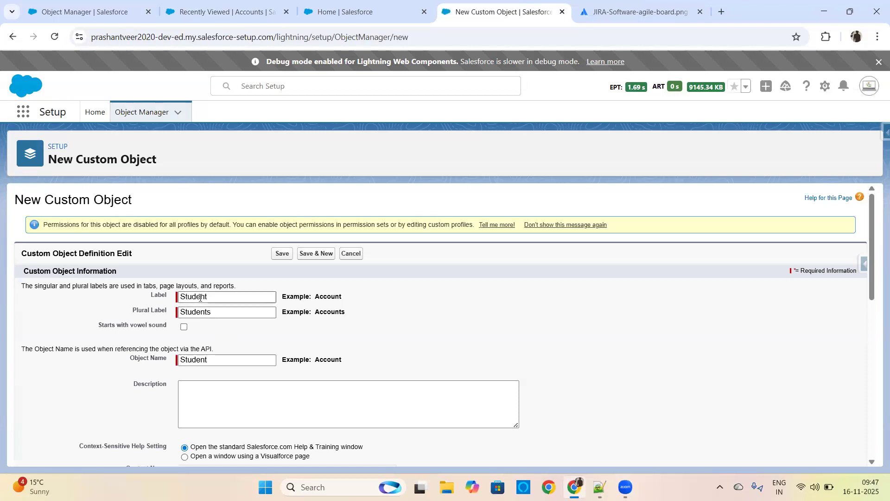
{"action": "double_click", "coordinate": [201, 297]}
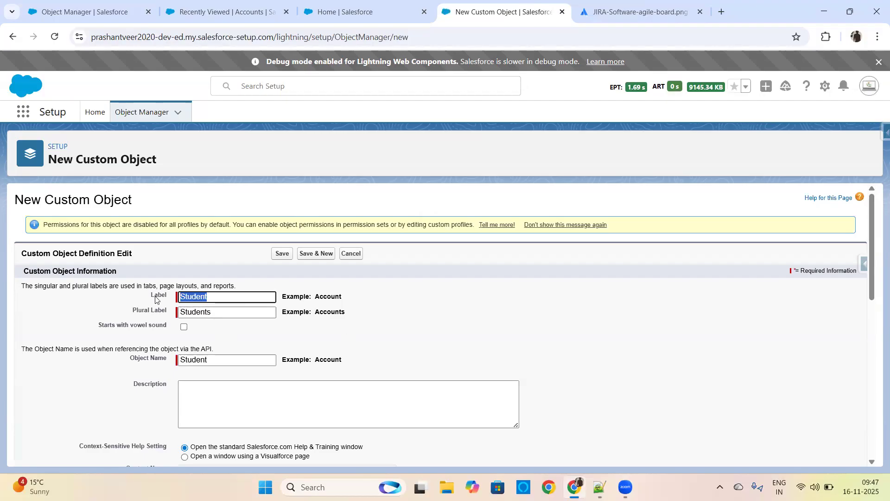
{"action": "left_click", "coordinate": [381, 307]}
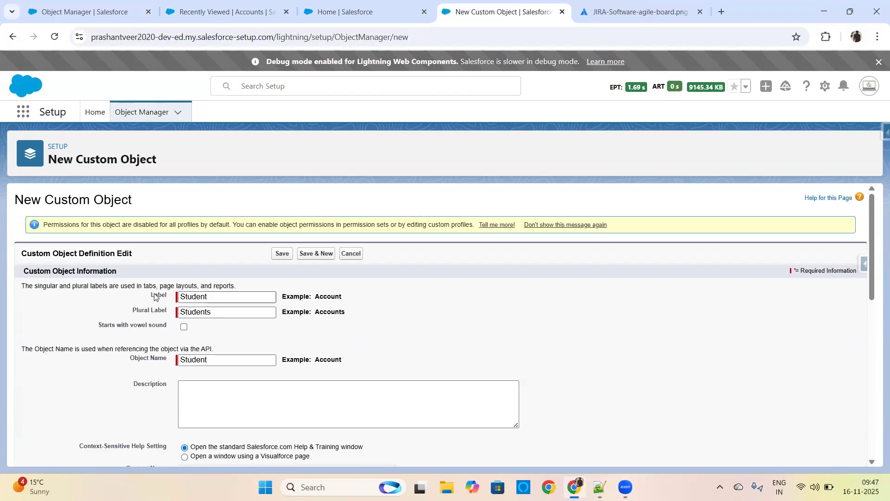
{"action": "left_click", "coordinate": [197, 298]}
{"action": "double_click", "coordinate": [196, 297]}
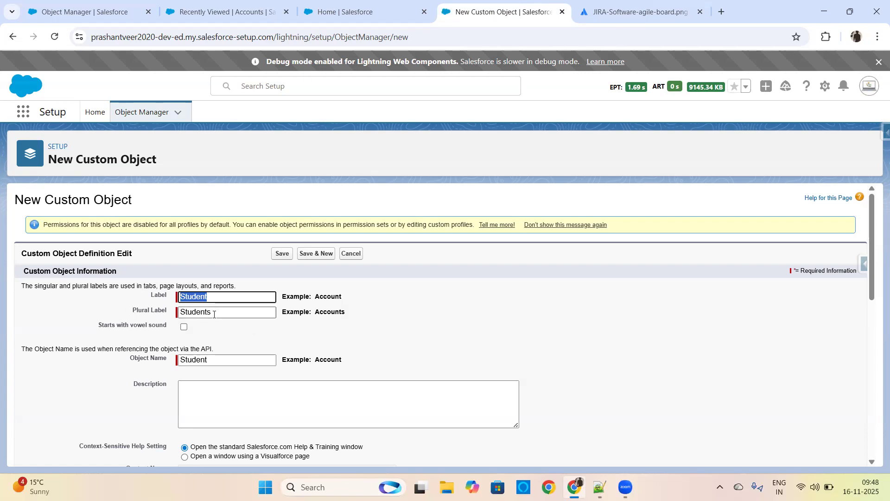
{"action": "key", "text": "Tab"}
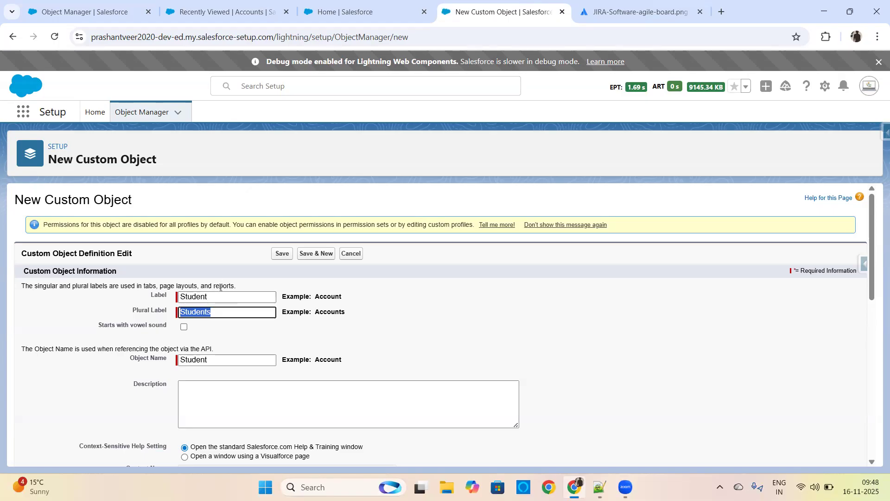
Step: Examine the Accounts list heading in the Sales app, then open the new account form and close it without creating a record
{"action": "left_click", "coordinate": [325, 333]}
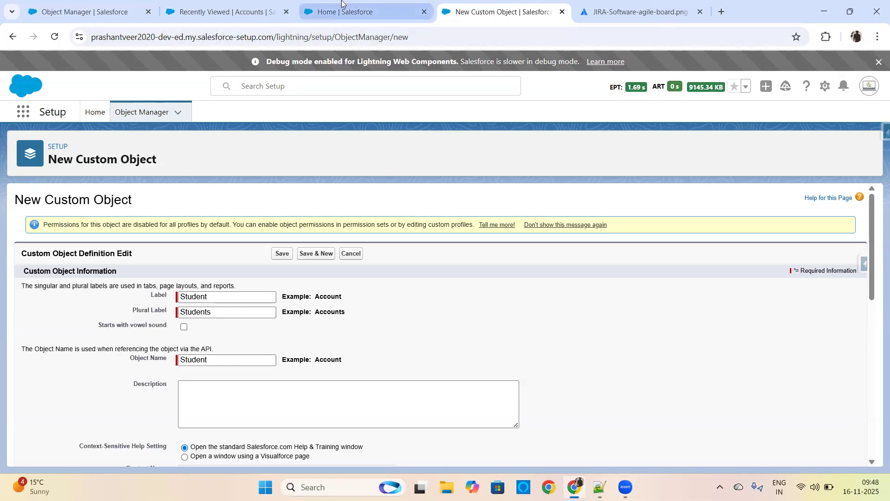
{"action": "left_click", "coordinate": [229, 11]}
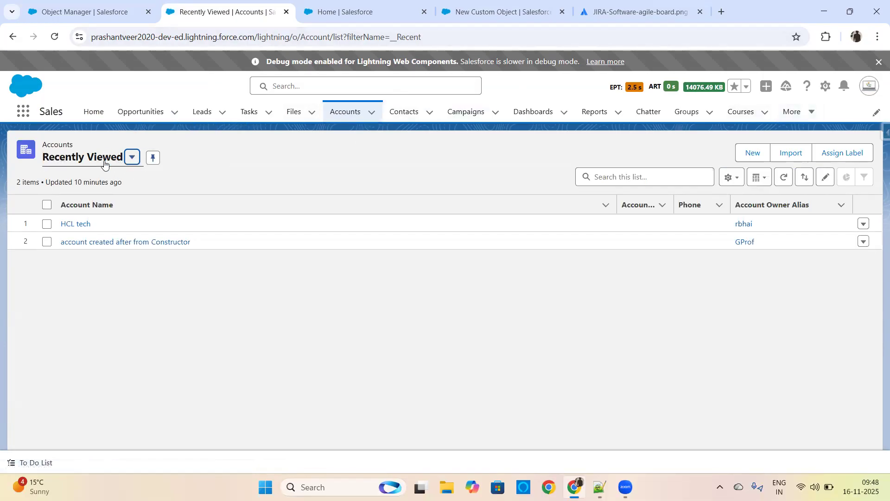
{"action": "left_click_drag", "start_coordinate": [43, 146], "coordinate": [77, 146]}
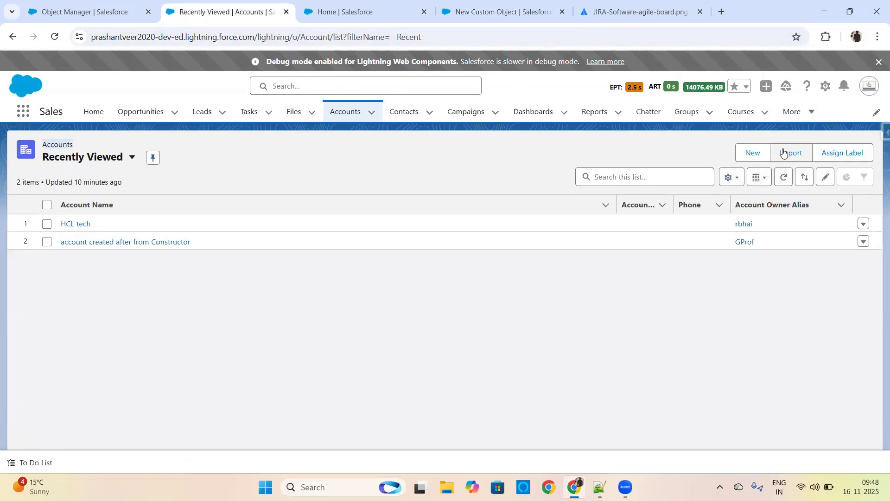
{"action": "left_click", "coordinate": [752, 155]}
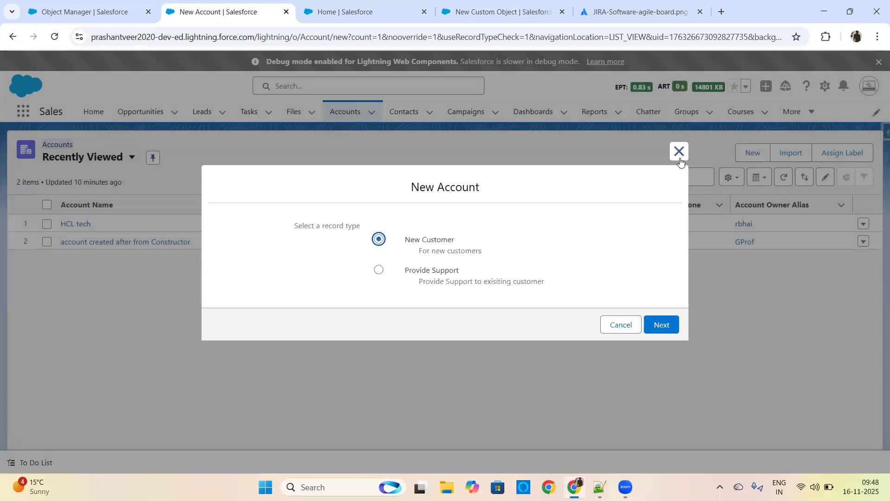
{"action": "left_click", "coordinate": [686, 154]}
Step: Compare the object label in the Courses list heading with the one on the Salesforce course record, and return to the list
{"action": "left_click", "coordinate": [794, 111]}
{"action": "left_click", "coordinate": [742, 114]}
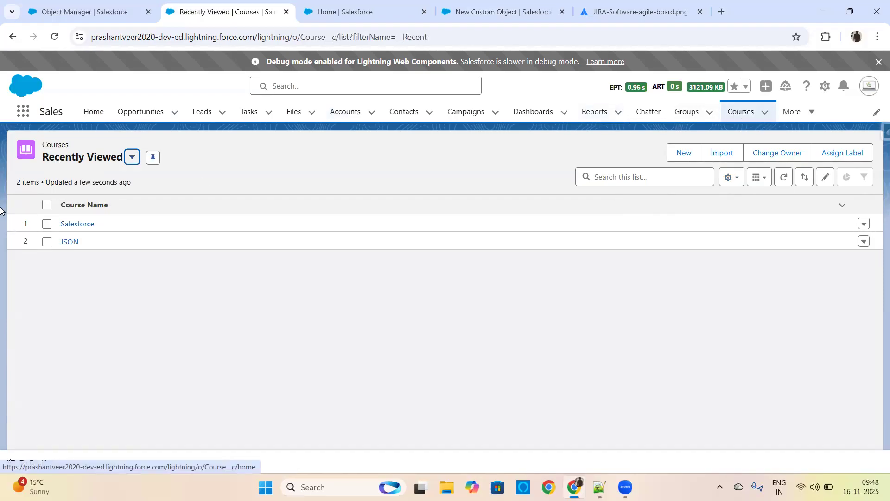
{"action": "left_click_drag", "start_coordinate": [41, 147], "coordinate": [70, 143]}
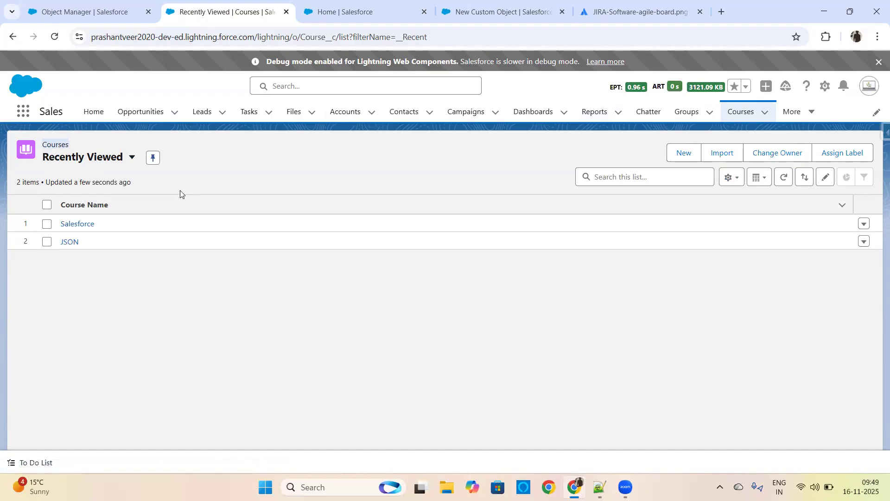
{"action": "left_click", "coordinate": [84, 223]}
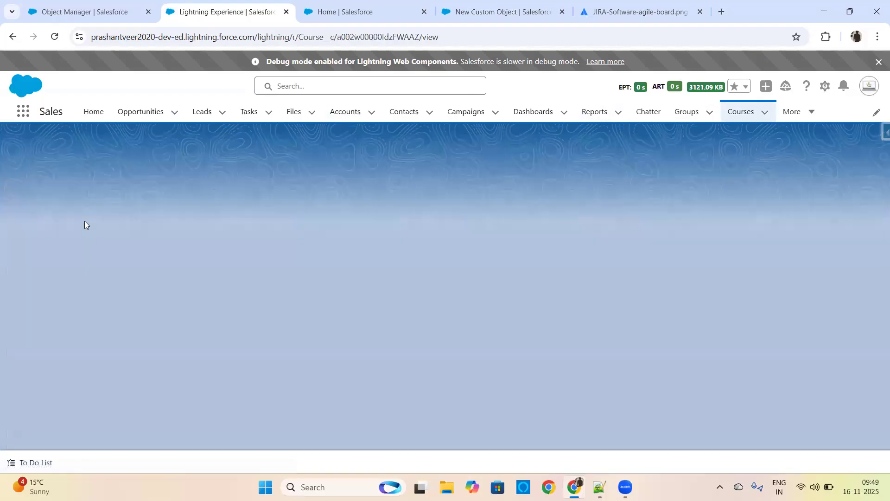
{"action": "left_click_drag", "start_coordinate": [47, 146], "coordinate": [68, 145]}
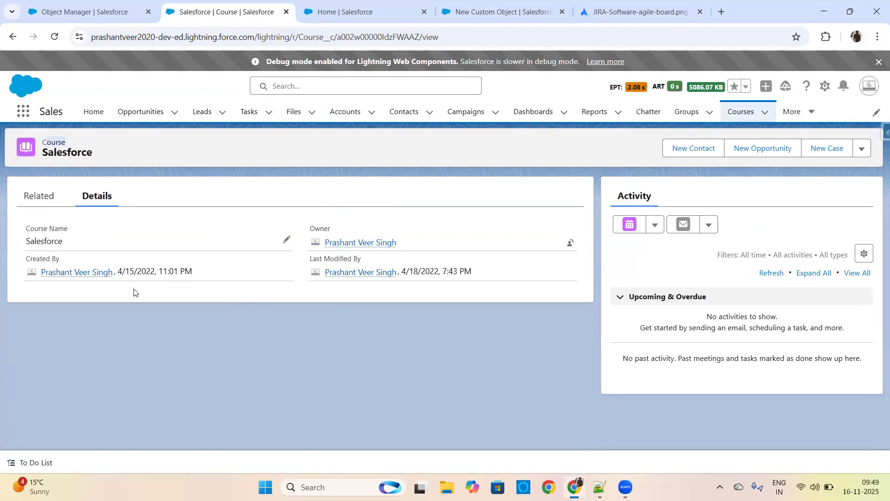
{"action": "left_click", "coordinate": [155, 303]}
{"action": "left_click", "coordinate": [742, 112]}
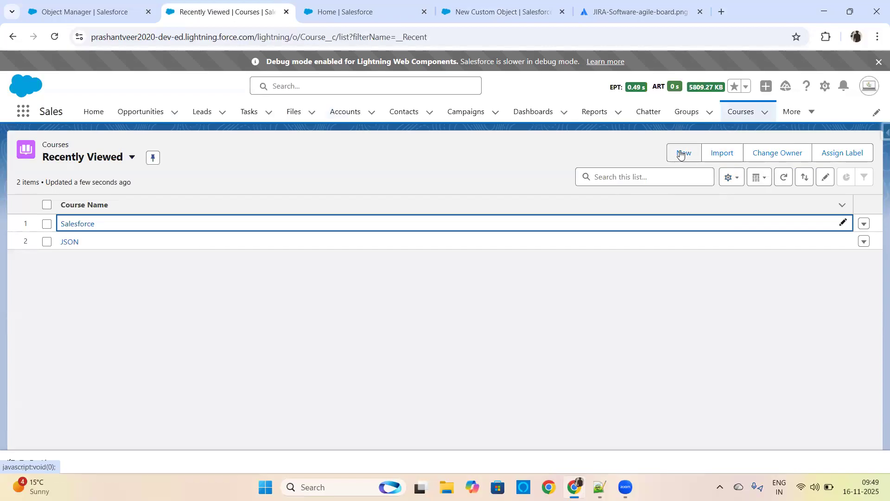
Step: Open the new course form to examine the object label in its title, and cancel it
{"action": "left_click", "coordinate": [681, 155]}
{"action": "left_click", "coordinate": [448, 181]}
{"action": "mouse_move", "coordinate": [449, 181]}
{"action": "left_mouse_down"}
{"action": "mouse_move", "coordinate": [474, 181]}
{"action": "mouse_move", "coordinate": [462, 181]}
{"action": "left_mouse_up"}
{"action": "left_click", "coordinate": [461, 181]}
{"action": "double_click", "coordinate": [444, 181]}
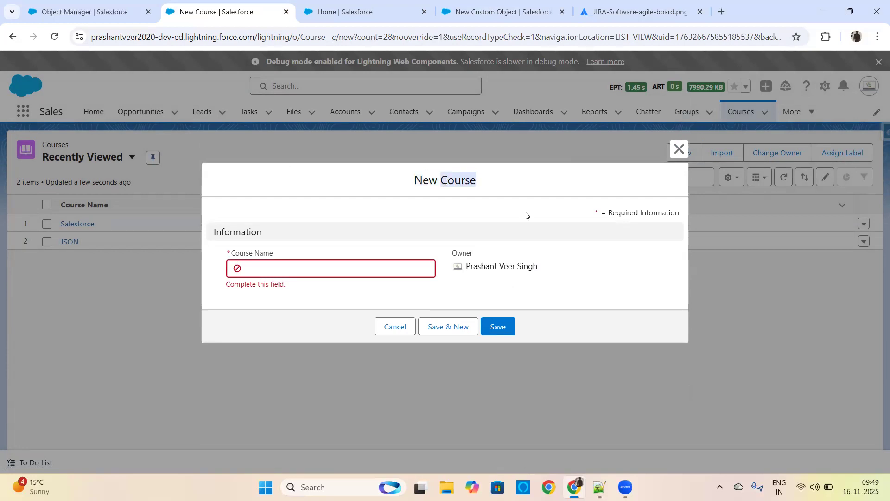
{"action": "left_click", "coordinate": [409, 325]}
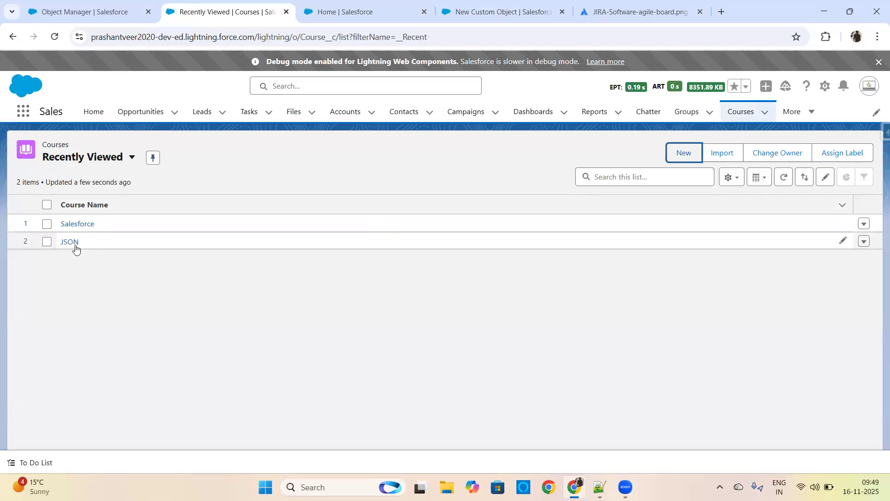
Step: View the available list views for Courses and examine the plural label in the list heading
{"action": "left_click", "coordinate": [131, 157]}
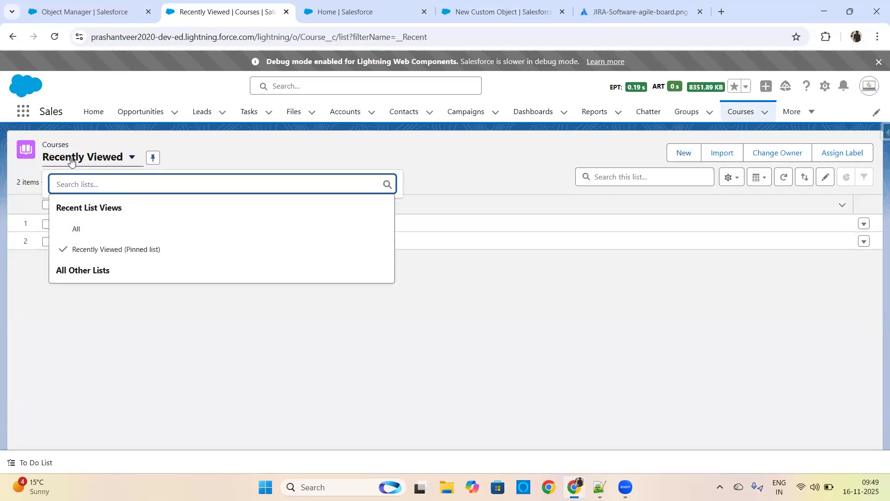
{"action": "left_click", "coordinate": [86, 139]}
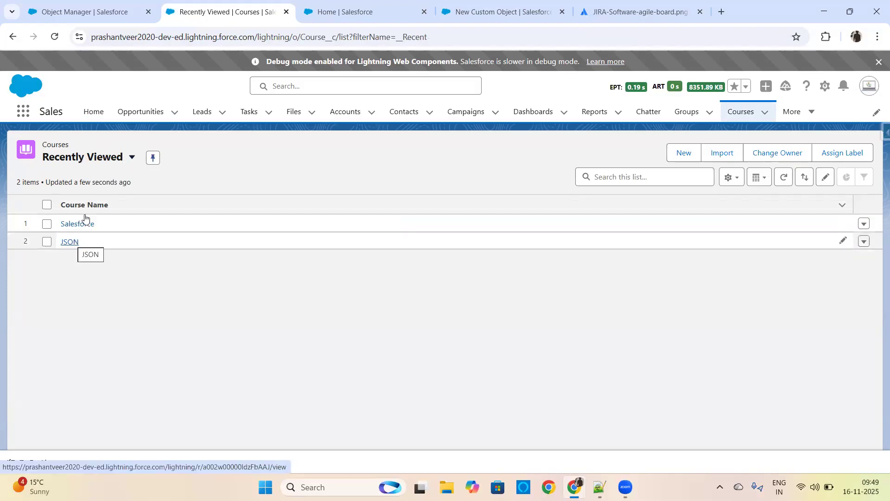
{"action": "left_click_drag", "start_coordinate": [43, 144], "coordinate": [68, 144]}
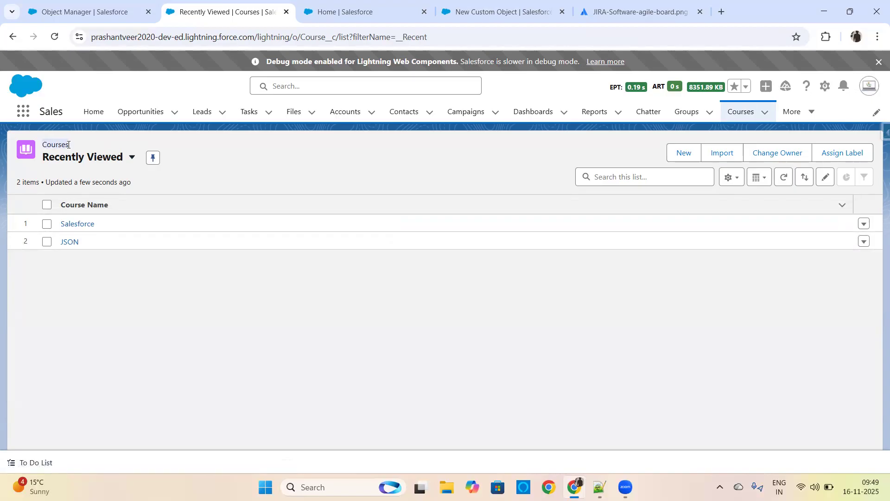
Step: Search the Object Manager for course and open the Course object's details
{"action": "left_click", "coordinate": [72, 7]}
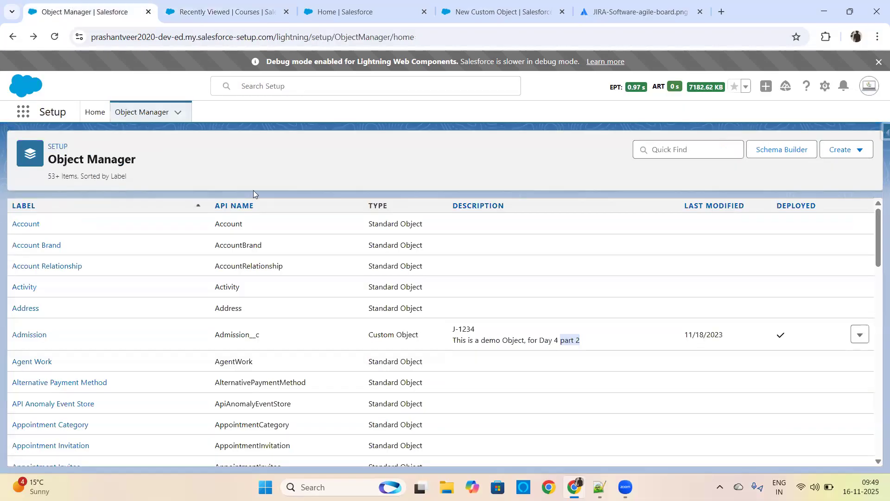
{"action": "left_click_drag", "start_coordinate": [876, 266], "coordinate": [853, 320]}
{"action": "left_click", "coordinate": [664, 149]}
{"action": "type", "text": "co"}
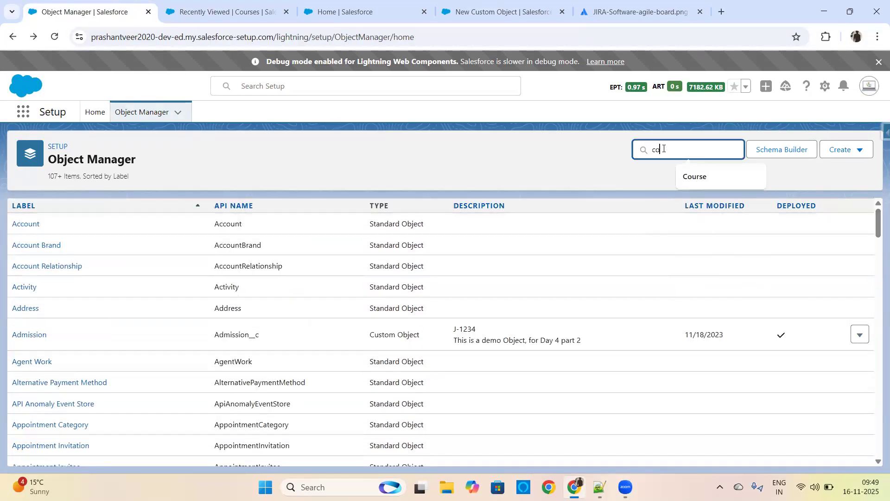
{"action": "type", "text": "urse"}
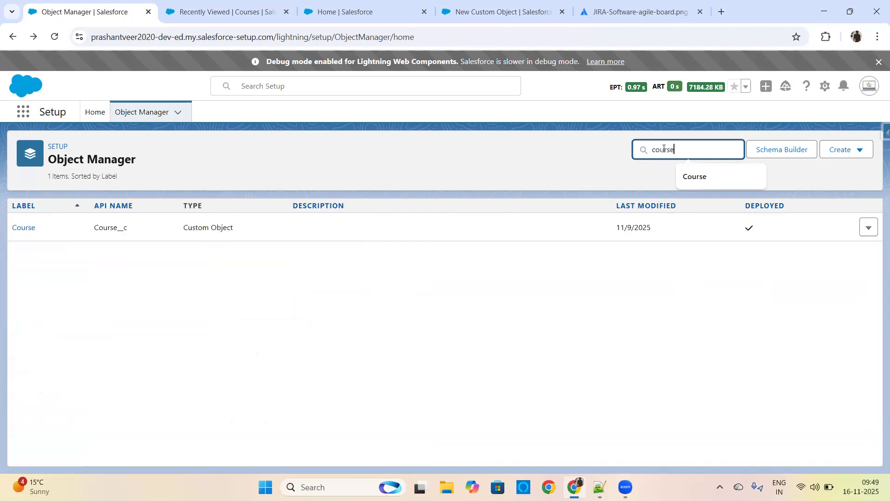
{"action": "left_click", "coordinate": [31, 230]}
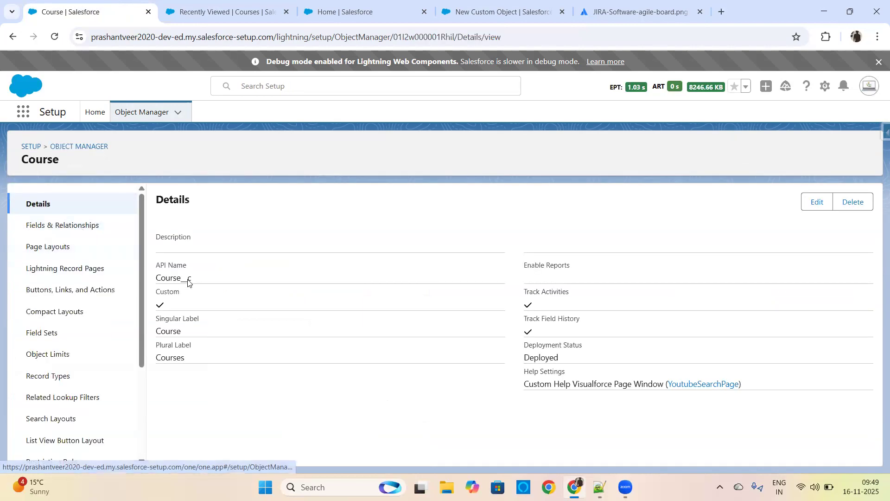
Step: Compare the Course object's singular and plural labels with the Label, Plural Label and Starts with vowel sound fields of the new custom object form
{"action": "left_click_drag", "start_coordinate": [184, 333], "coordinate": [150, 334]}
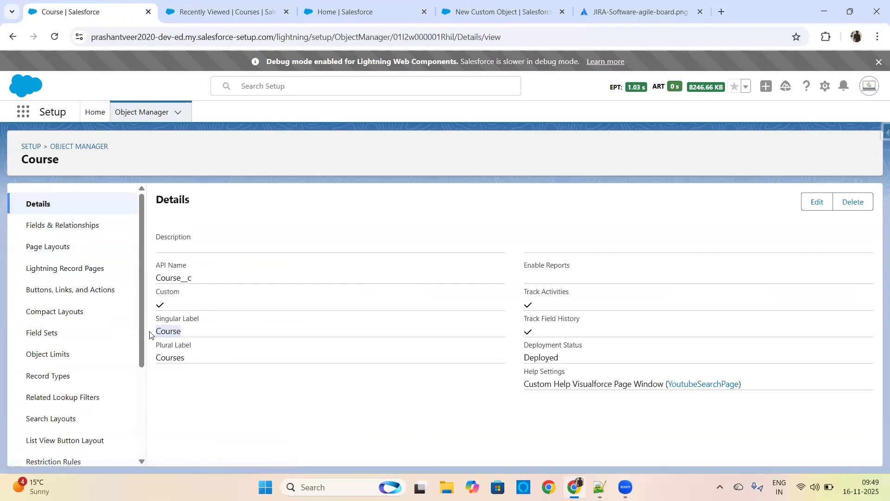
{"action": "left_click_drag", "start_coordinate": [201, 362], "coordinate": [158, 356]}
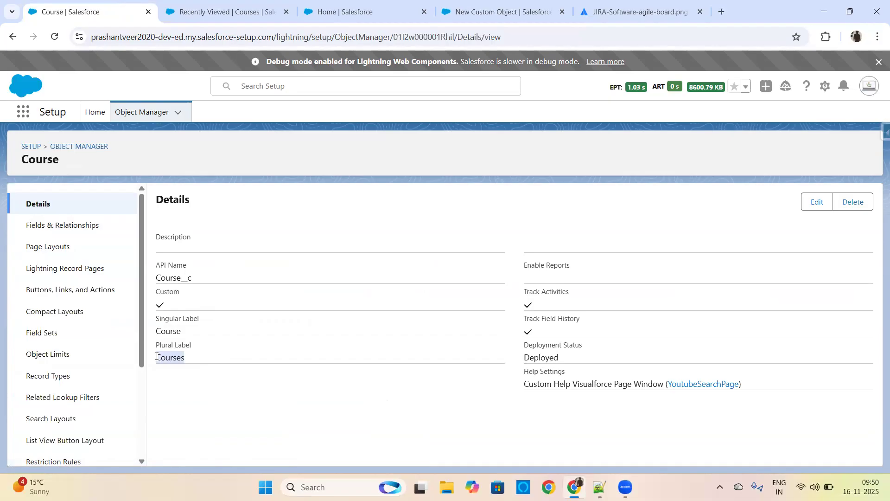
{"action": "left_click", "coordinate": [514, 7]}
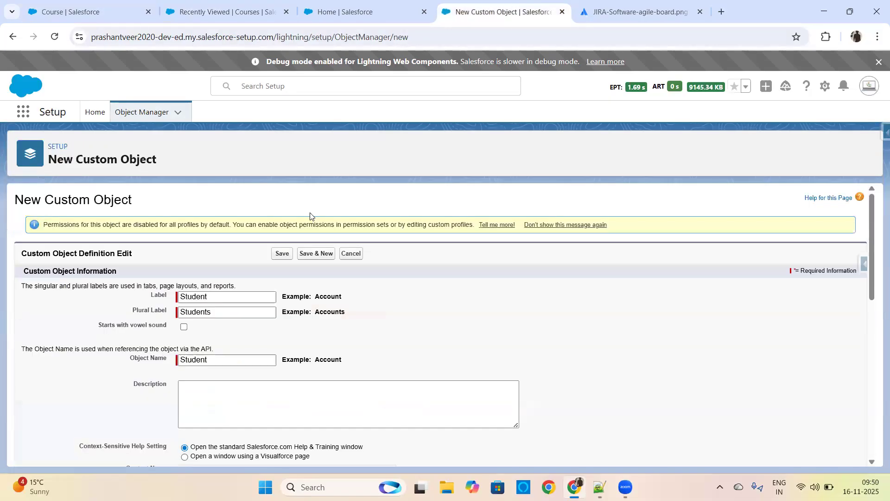
{"action": "left_click_drag", "start_coordinate": [152, 297], "coordinate": [169, 311]}
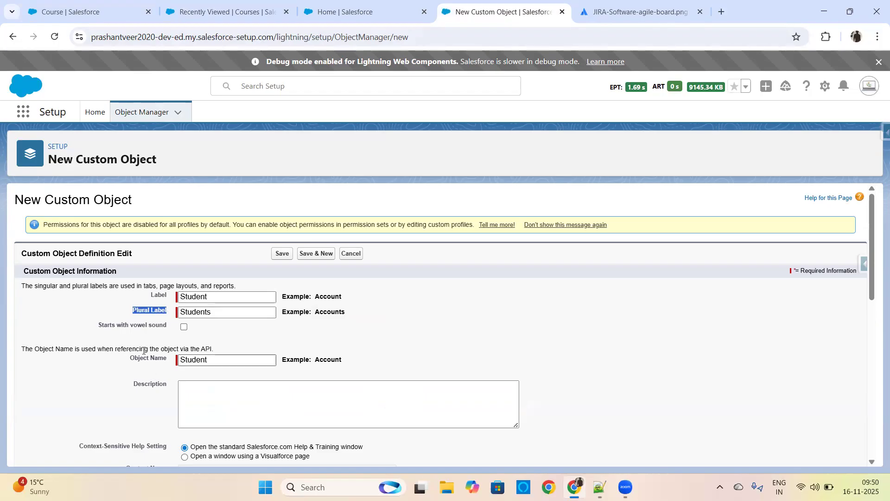
{"action": "left_click_drag", "start_coordinate": [98, 325], "coordinate": [170, 329]}
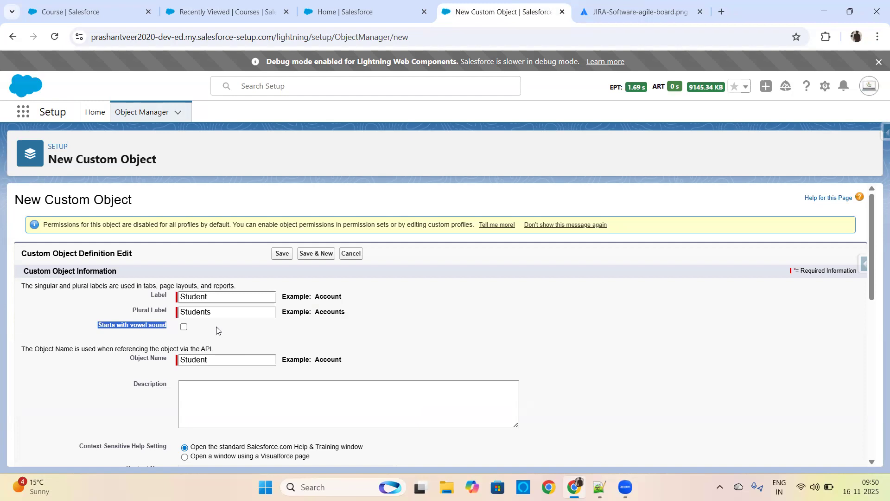
Step: Add the on-screen text annotation "A, E, I, O, U" beside the Starts with vowel sound checkbox
{"action": "left_click", "coordinate": [523, 398]}
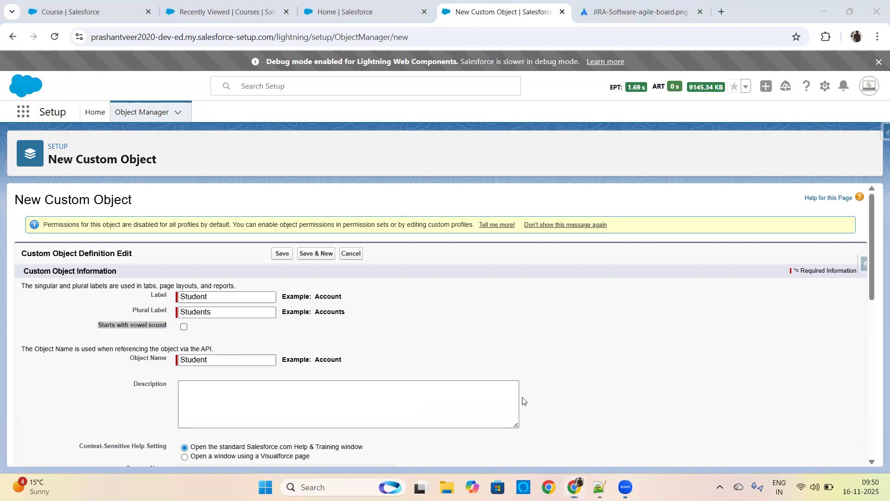
{"action": "left_click", "coordinate": [191, 320]}
{"action": "type", "text": "A, I"}
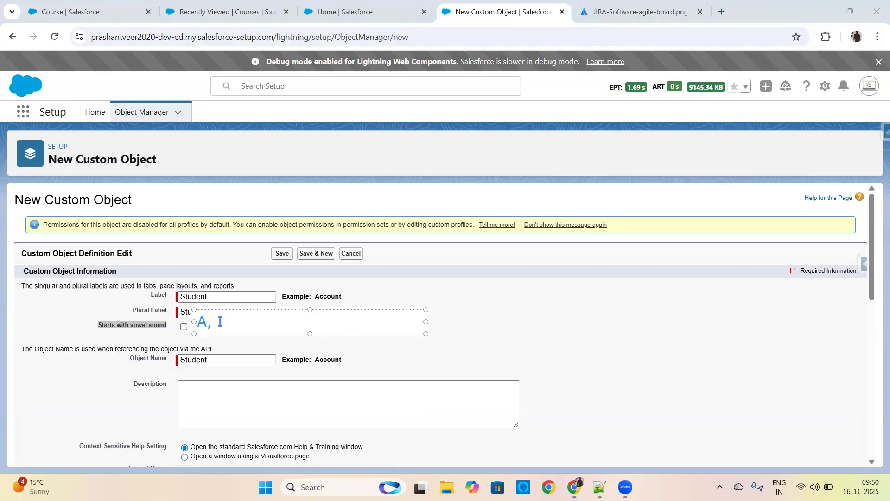
{"action": "type", "text": ","}
{"action": "key", "text": "BackSpace"}
{"action": "key", "text": "BackSpace"}
{"action": "type", "text": "E, I, O, U"}
{"action": "left_click", "coordinate": [366, 355]}
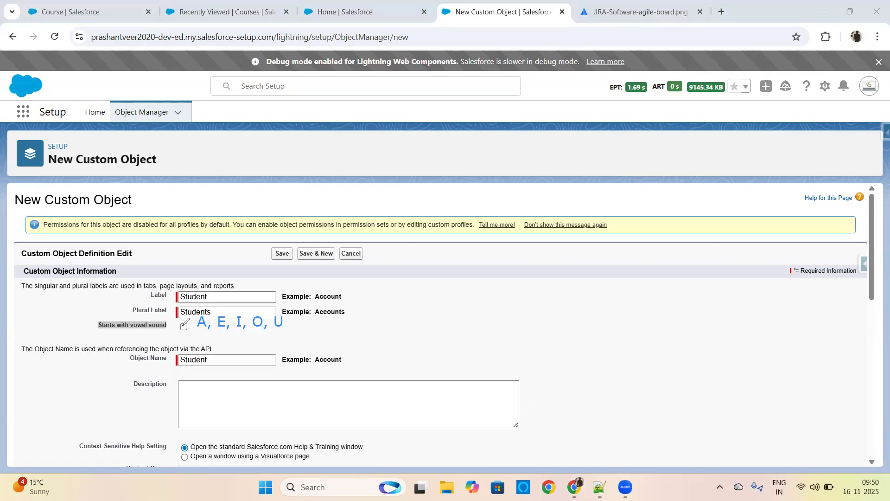
Step: Mark the Starts with vowel sound checkbox with freehand annotation strokes
{"action": "left_click_drag", "start_coordinate": [184, 326], "coordinate": [192, 321]}
{"action": "left_click_drag", "start_coordinate": [189, 325], "coordinate": [241, 331]}
{"action": "left_click", "coordinate": [184, 327]}
{"action": "left_click", "coordinate": [183, 327]}
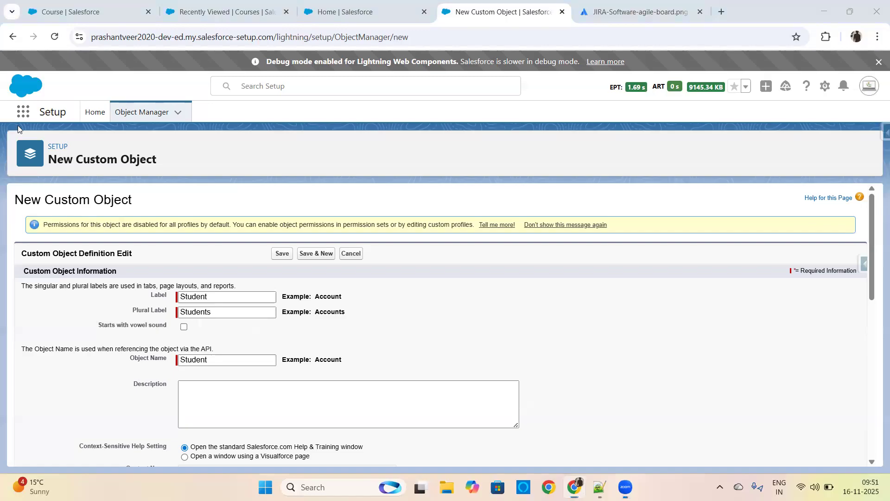
Step: Add the on-screen text annotation "API" beside the Object Name field
{"action": "left_click", "coordinate": [345, 357]}
{"action": "type", "text": "API"}
Step: Go back to the Course object's details and highlight its API name
{"action": "left_click", "coordinate": [117, 11]}
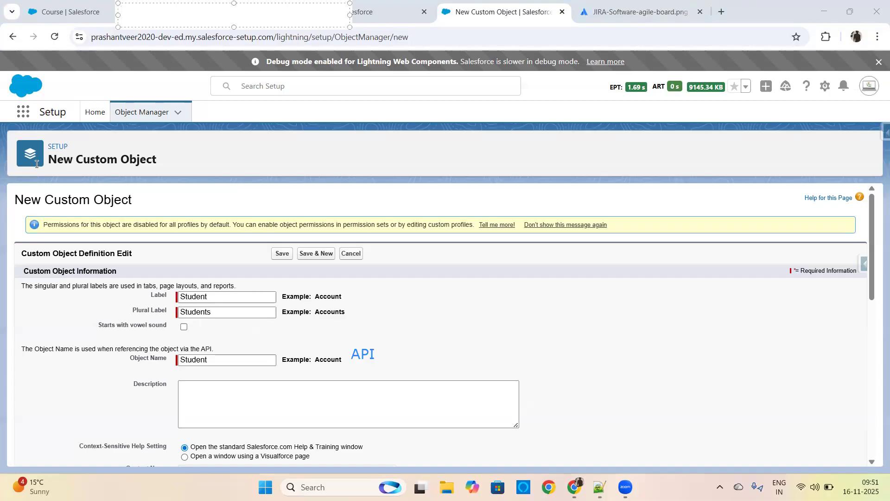
{"action": "left_click", "coordinate": [78, 13]}
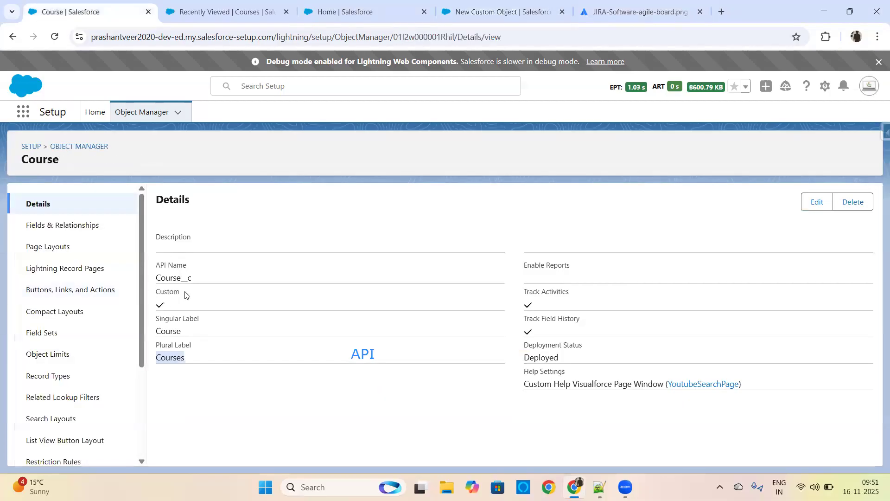
{"action": "left_click_drag", "start_coordinate": [195, 278], "coordinate": [157, 279]}
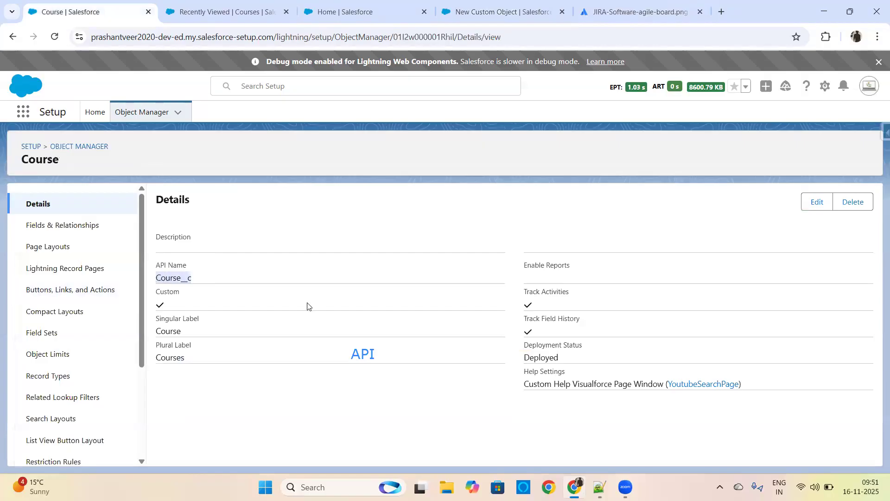
Step: Switch to Notepad++ and highlight the API name suffix __c in the Custom Object notes, then return to the Course object's details in Chrome
{"action": "left_click", "coordinate": [600, 487]}
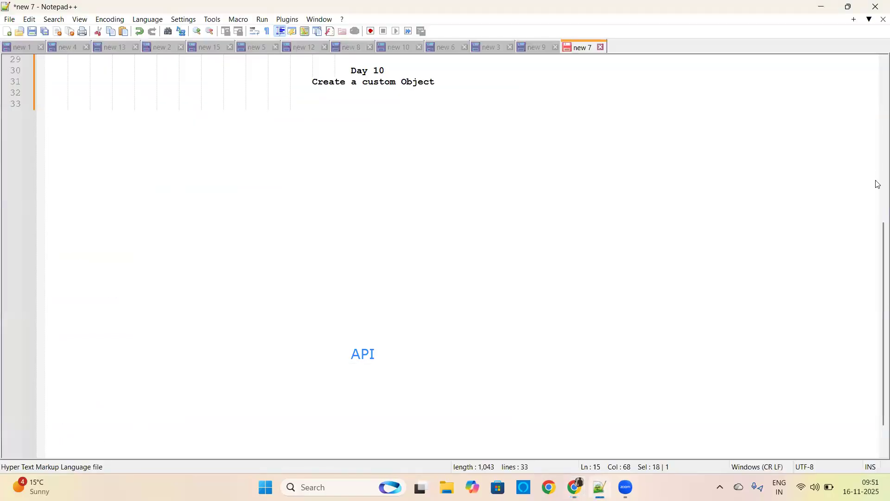
{"action": "left_click_drag", "start_coordinate": [877, 284], "coordinate": [876, 183]}
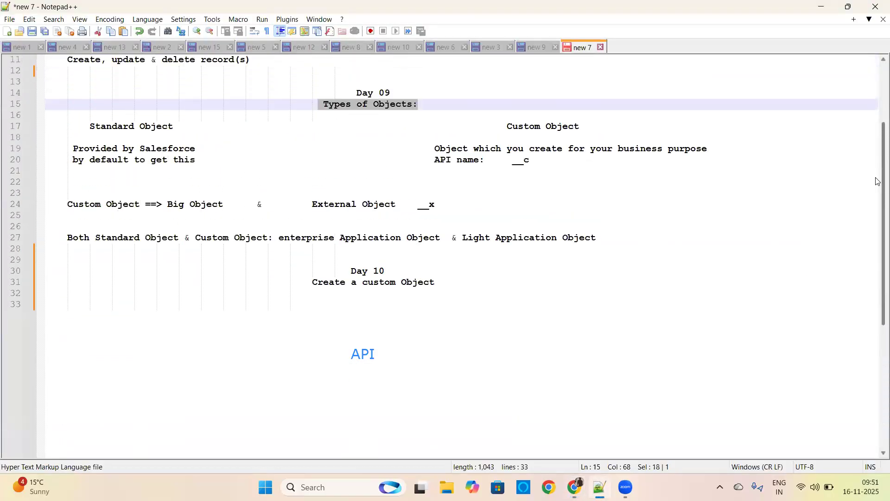
{"action": "left_click_drag", "start_coordinate": [435, 171], "coordinate": [488, 171]}
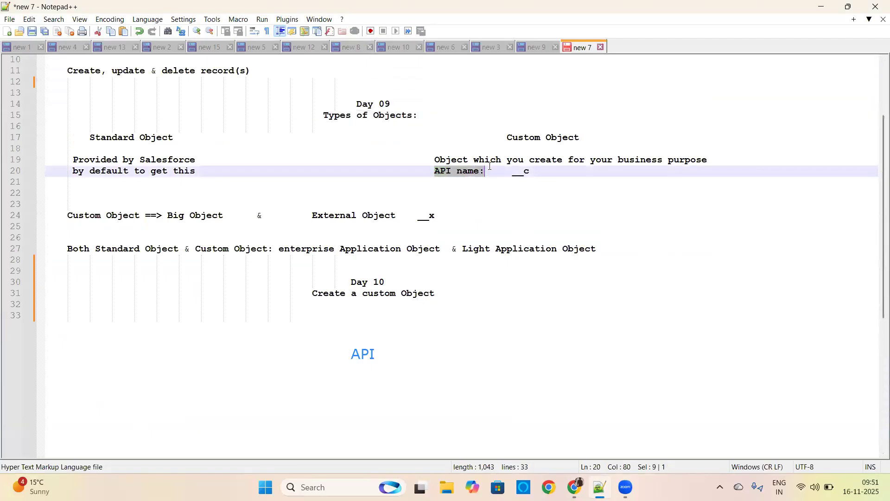
{"action": "left_click_drag", "start_coordinate": [435, 171], "coordinate": [545, 174]}
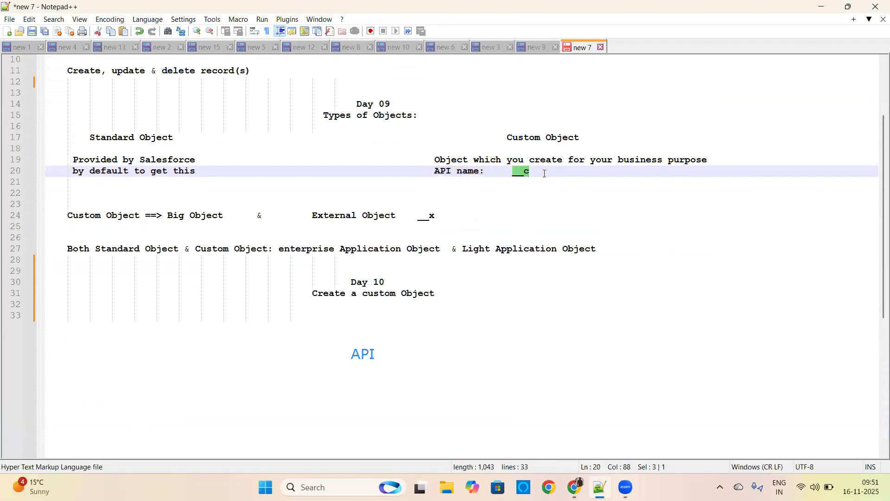
{"action": "left_click", "coordinate": [575, 487]}
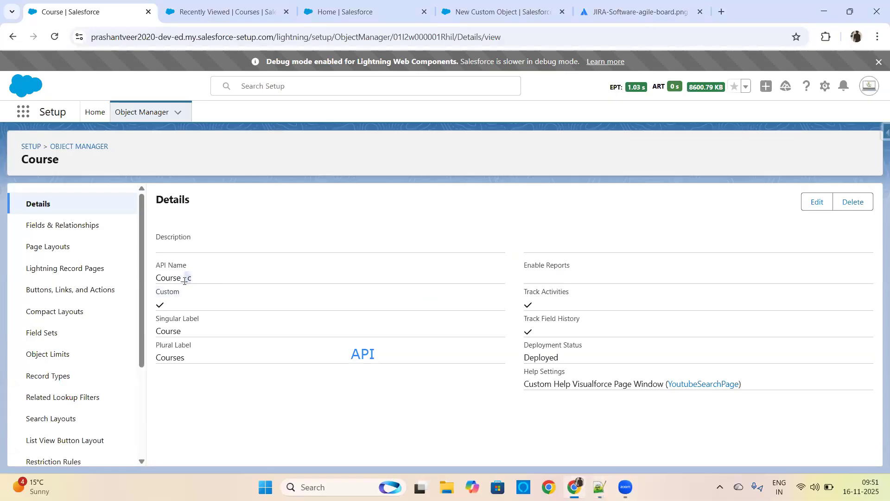
Step: Highlight the Course object's singular label, plural label and API name, including the __c suffix
{"action": "double_click", "coordinate": [168, 331]}
{"action": "left_click_drag", "start_coordinate": [190, 361], "coordinate": [155, 352]}
{"action": "double_click", "coordinate": [172, 277]}
{"action": "left_click_drag", "start_coordinate": [201, 280], "coordinate": [184, 279]}
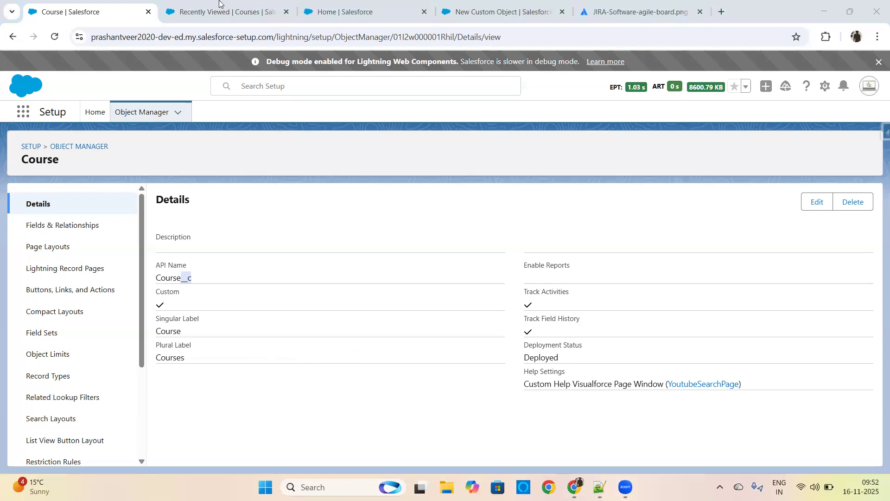
Step: Return to the New Custom Object form, look over its fields and highlight the Object Name value
{"action": "left_click", "coordinate": [340, 9]}
{"action": "left_click", "coordinate": [462, 7]}
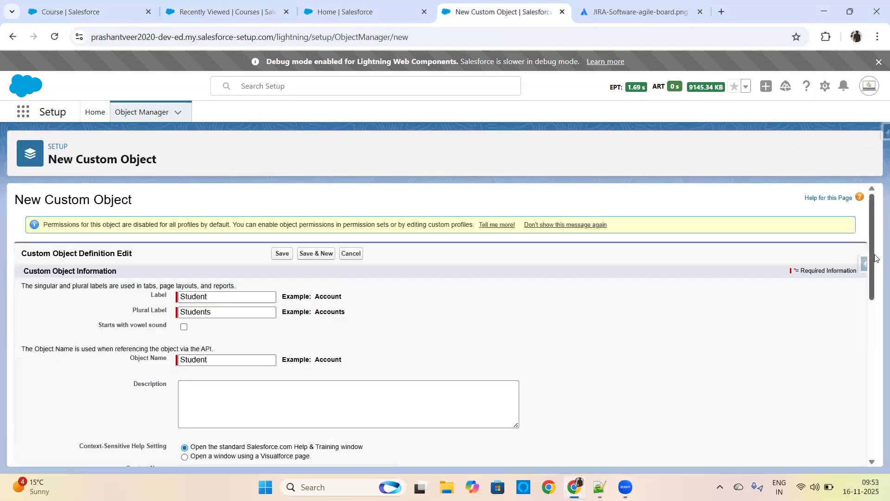
{"action": "scroll", "coordinate": [873, 256], "scroll_direction": "down", "scroll_amount": 4}
{"action": "scroll", "coordinate": [867, 260], "scroll_direction": "up", "scroll_amount": 3}
{"action": "left_click", "coordinate": [217, 306]}
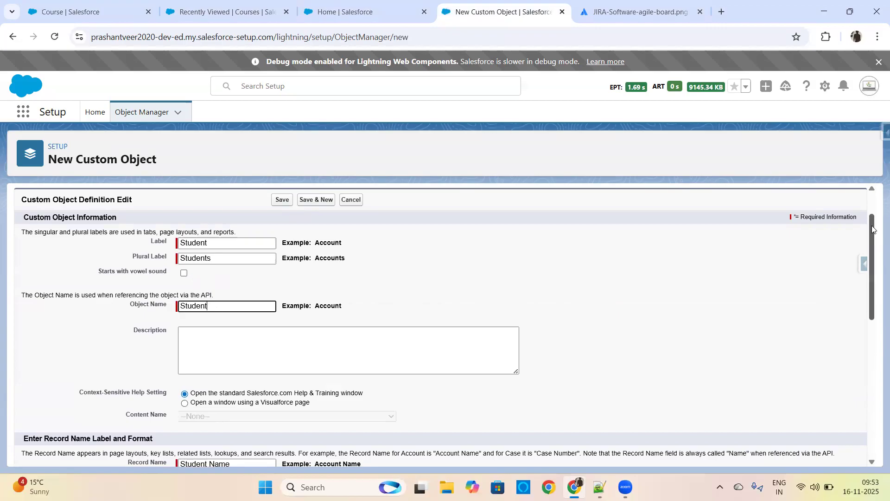
{"action": "scroll", "coordinate": [877, 227], "scroll_direction": "down", "scroll_amount": 8}
{"action": "scroll", "coordinate": [876, 263], "scroll_direction": "up", "scroll_amount": 4}
{"action": "left_click_drag", "start_coordinate": [876, 263], "coordinate": [877, 203]}
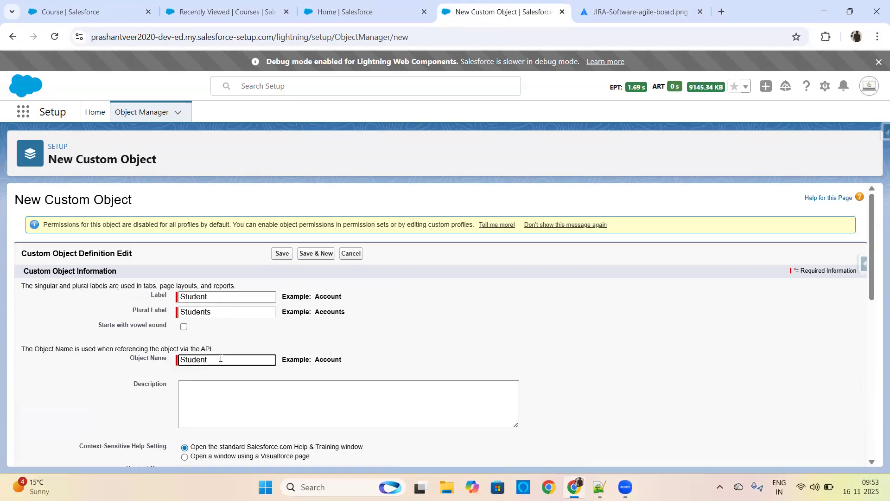
{"action": "left_click_drag", "start_coordinate": [221, 359], "coordinate": [181, 360]}
Step: Enter the object description "This is for demonstration purpose, created for Day 10 Admin course."
{"action": "left_click", "coordinate": [198, 418]}
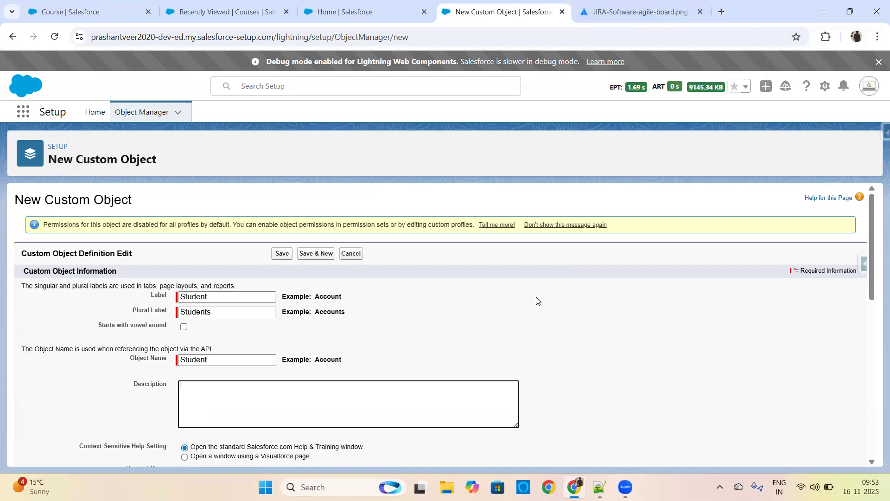
{"action": "left_click", "coordinate": [281, 388]}
{"action": "type", "text": "This i"}
{"action": "type", "text": "s ea"}
{"action": "key", "text": "BackSpace"}
{"action": "type", "text": "demonst"}
{"action": "key", "text": "ctrl+BackSpace"}
{"action": "type", "text": "for demonstration purpose, u"}
{"action": "key", "text": "BackSpace"}
{"action": "type", "text": "created "}
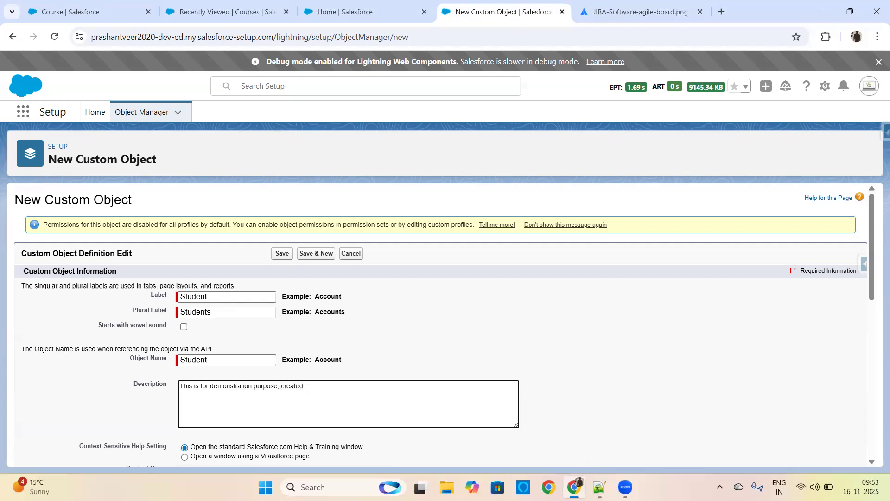
{"action": "type", "text": "for Day 10 Admin course."}
Step: Check the first To do ticket on the JIRA Scrum board and append its number TIS-37 to the object description
{"action": "left_click", "coordinate": [622, 5]}
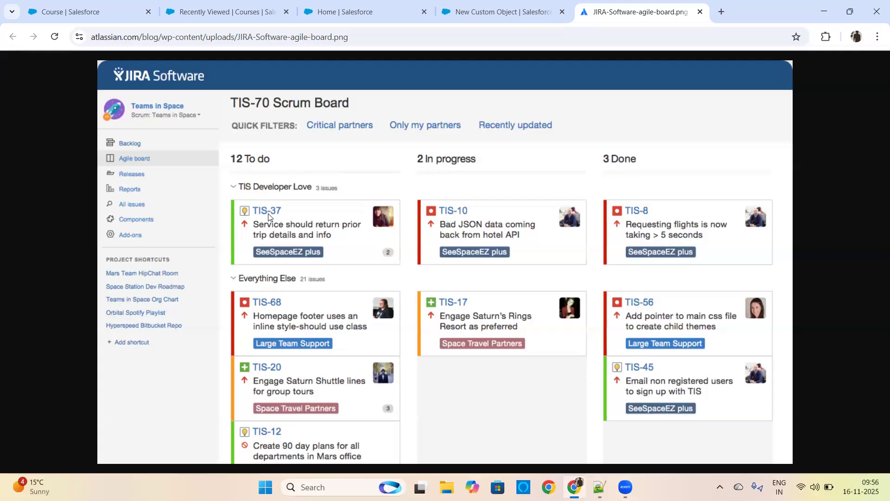
{"action": "left_click", "coordinate": [498, 12]}
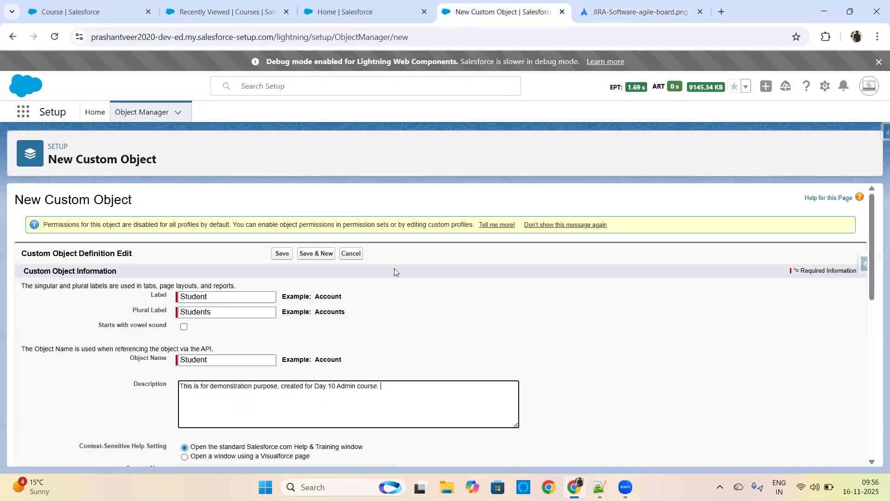
{"action": "type", "text": "TIS-37"}
Step: Review the custom object descriptions in the Object Manager list, then go back to the New Custom Object form
{"action": "left_click_drag", "start_coordinate": [870, 234], "coordinate": [868, 302]}
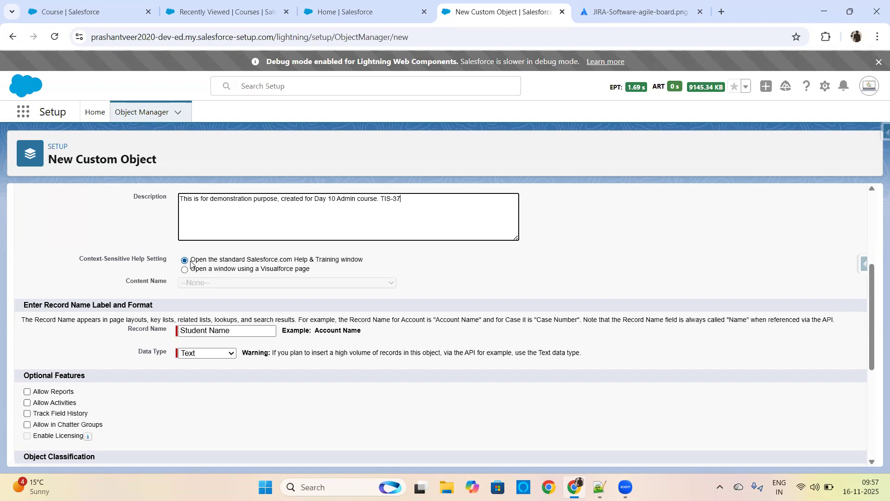
{"action": "left_click_drag", "start_coordinate": [872, 268], "coordinate": [874, 195]}
{"action": "left_click", "coordinate": [79, 10]}
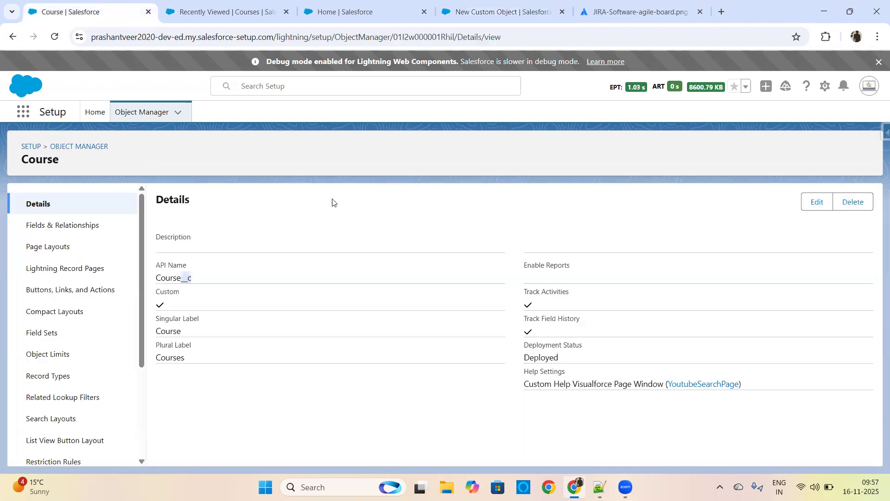
{"action": "left_click", "coordinate": [74, 146]}
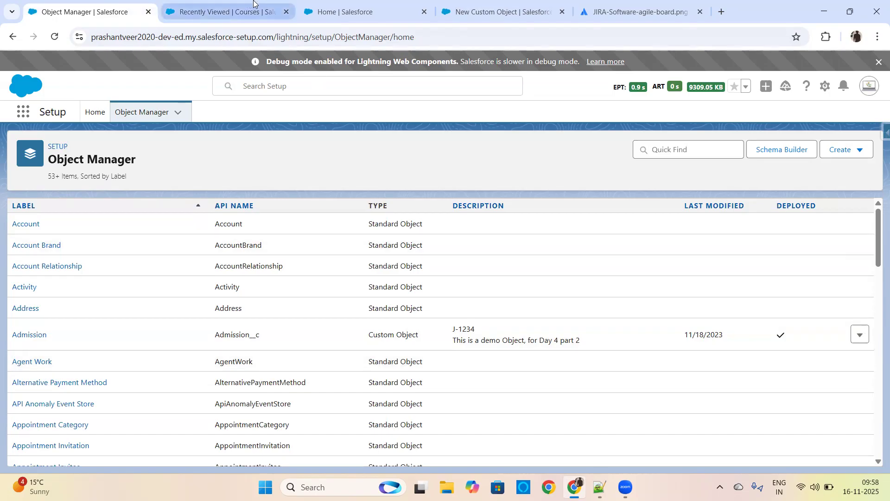
{"action": "left_click", "coordinate": [228, 18]}
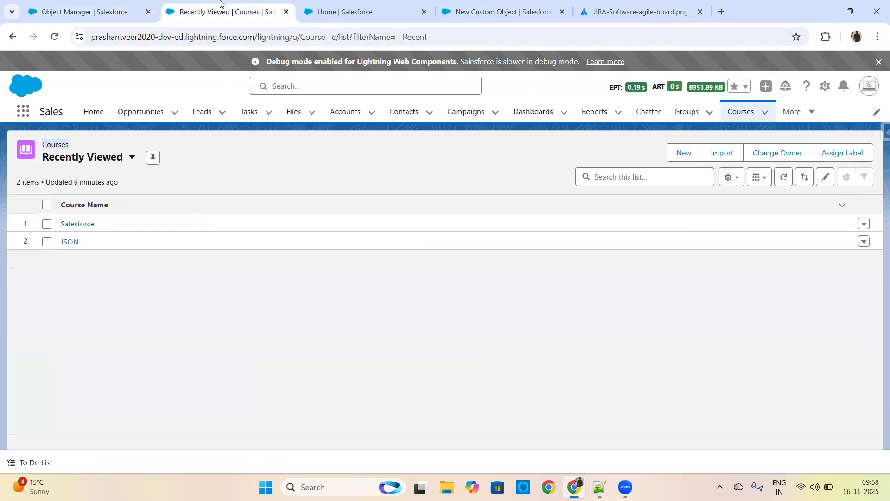
{"action": "left_click", "coordinate": [353, 11]}
{"action": "left_click", "coordinate": [499, 12]}
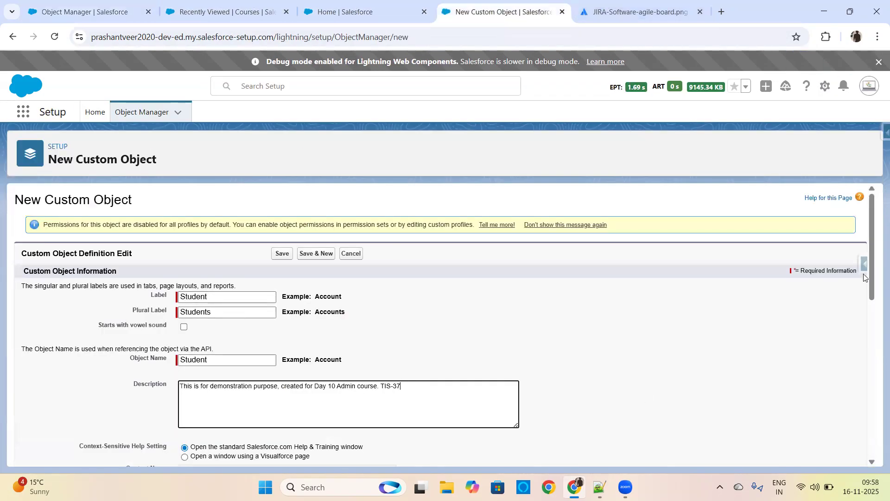
Step: Try the Visualforce page help setting, browse its Content Name options, and restore the standard Salesforce.com Help & Training window
{"action": "left_click_drag", "start_coordinate": [871, 254], "coordinate": [865, 325]}
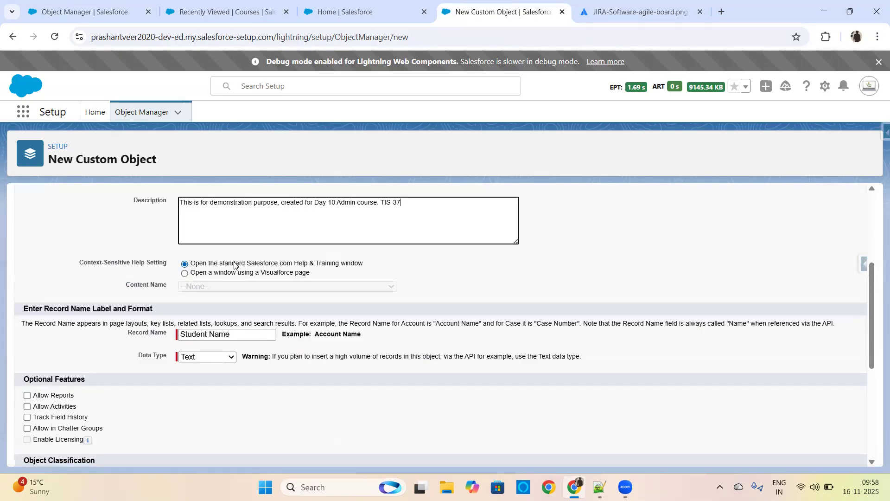
{"action": "left_click", "coordinate": [184, 273]}
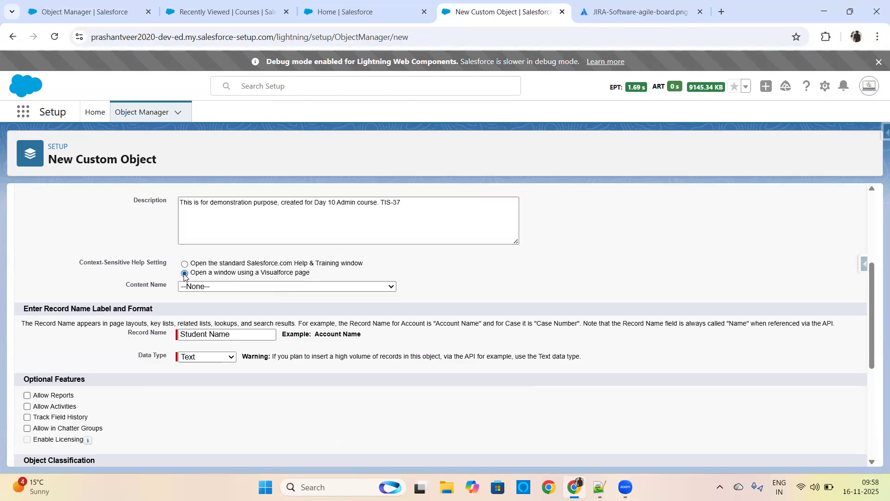
{"action": "left_click", "coordinate": [207, 287]}
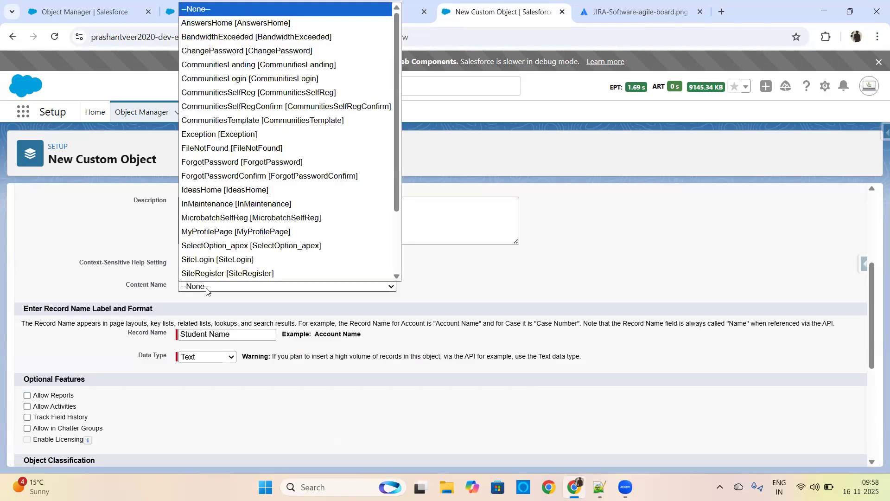
{"action": "left_click_drag", "start_coordinate": [393, 149], "coordinate": [403, 116]}
{"action": "left_click", "coordinate": [493, 280]}
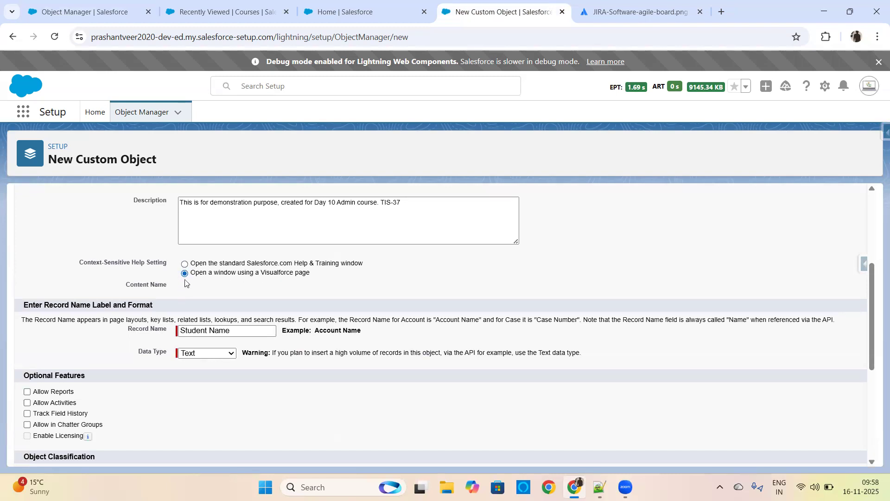
{"action": "left_click", "coordinate": [185, 264]}
Step: Open the Salesforce course record from the Courses list, highlight its Course Name and open the record for editing
{"action": "left_click_drag", "start_coordinate": [871, 294], "coordinate": [875, 338]}
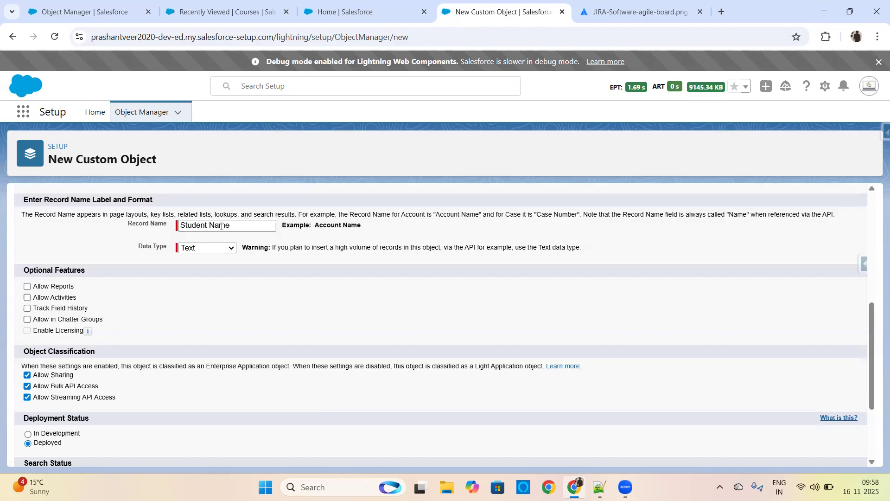
{"action": "left_click", "coordinate": [90, 9]}
{"action": "left_click", "coordinate": [218, 12]}
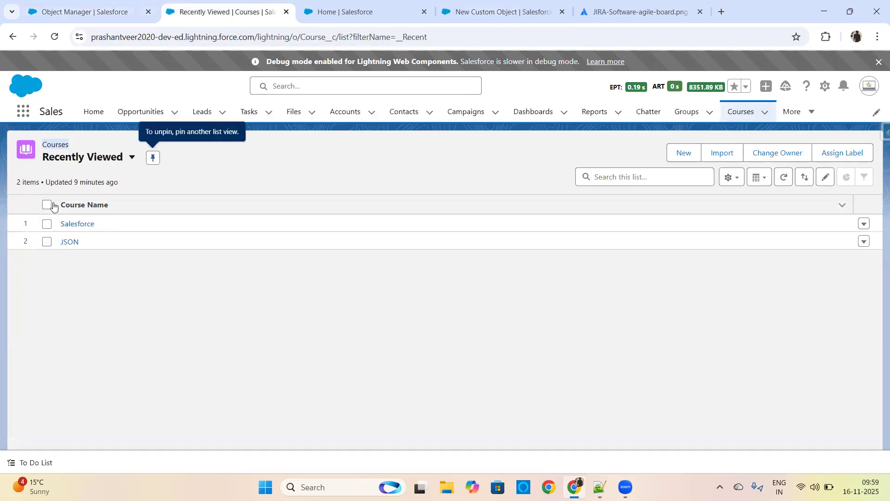
{"action": "left_click", "coordinate": [74, 224]}
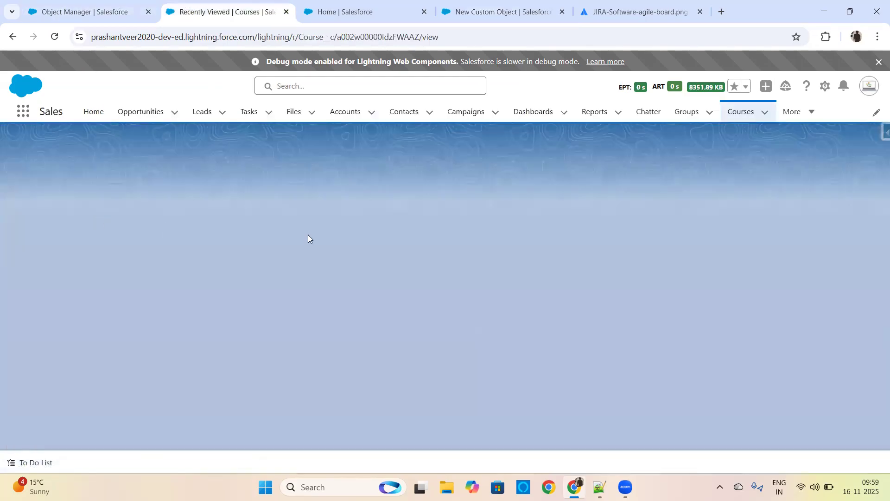
{"action": "left_click_drag", "start_coordinate": [27, 228], "coordinate": [75, 245]}
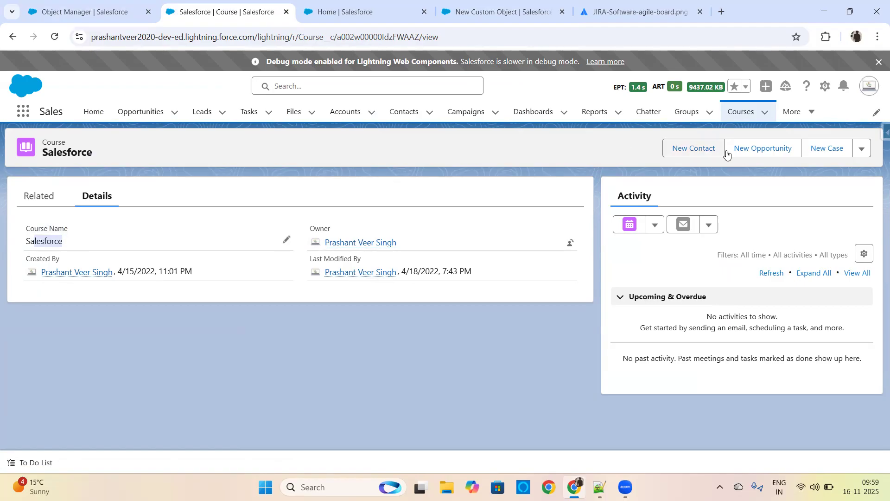
{"action": "left_click", "coordinate": [861, 151]}
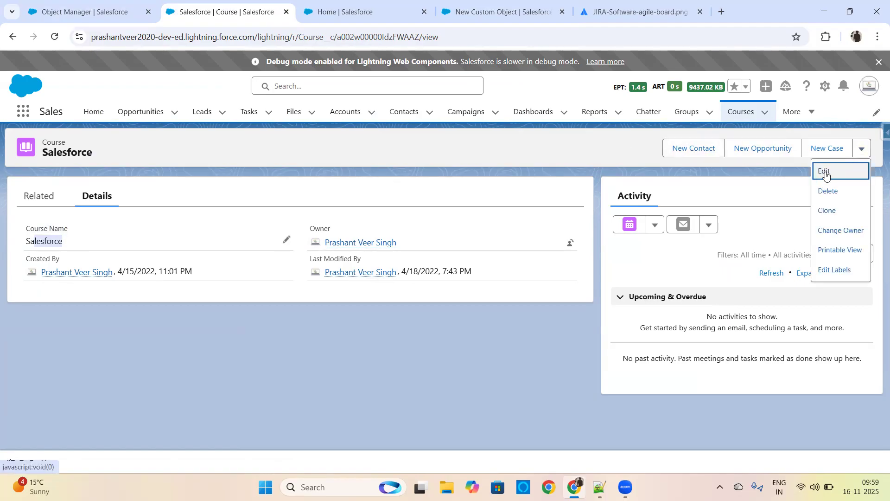
{"action": "left_click", "coordinate": [825, 175]}
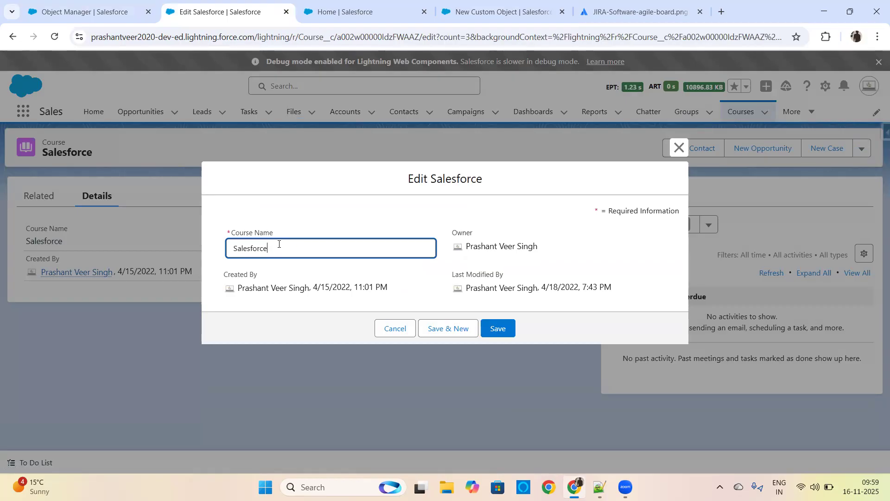
Step: Compare the new object's Record Name and Data Type settings with the Course Name field in the course record's edit form
{"action": "left_click", "coordinate": [343, 10]}
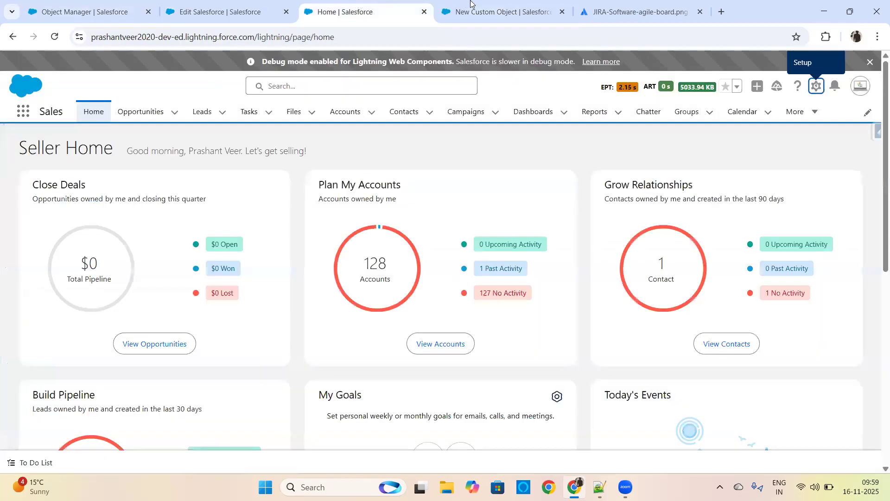
{"action": "left_click", "coordinate": [473, 10]}
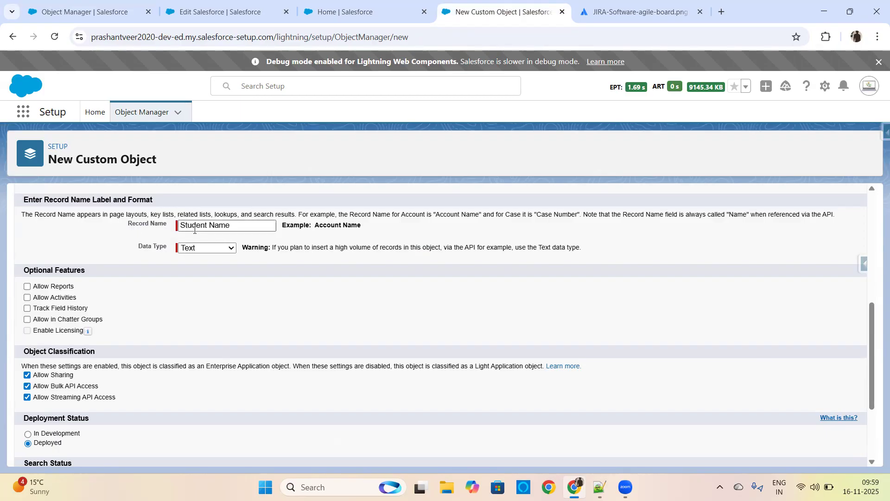
{"action": "left_click", "coordinate": [210, 16]}
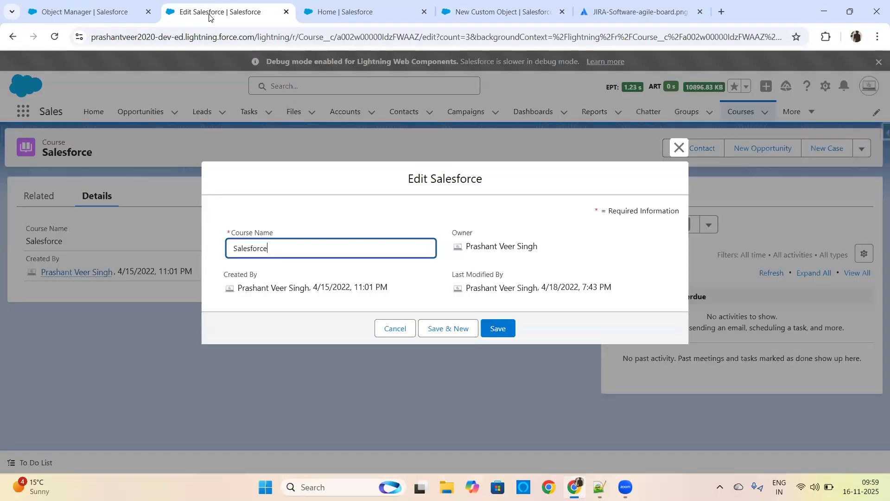
{"action": "double_click", "coordinate": [266, 247]}
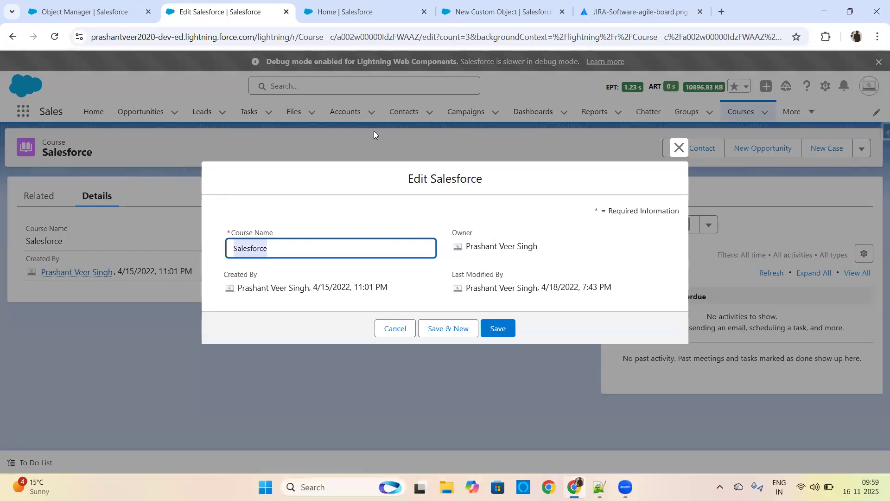
{"action": "left_click", "coordinate": [511, 10]}
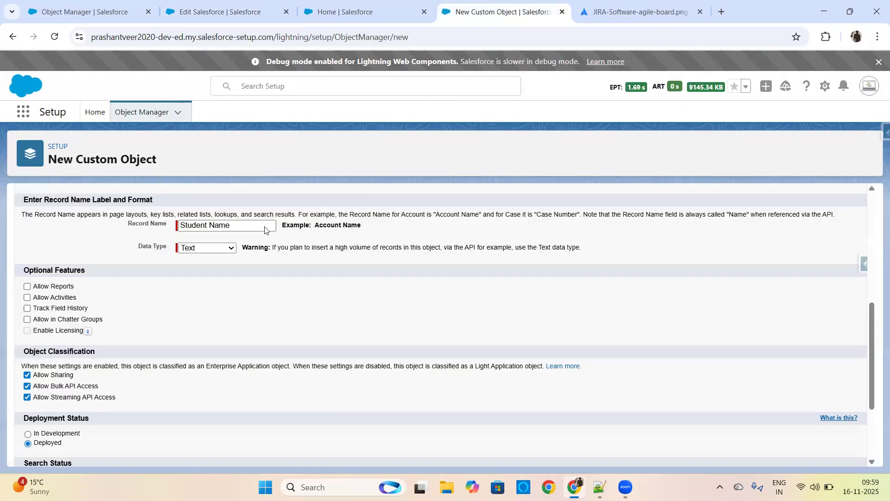
{"action": "left_click", "coordinate": [210, 248]}
{"action": "left_click", "coordinate": [210, 248]}
{"action": "left_click", "coordinate": [221, 12]}
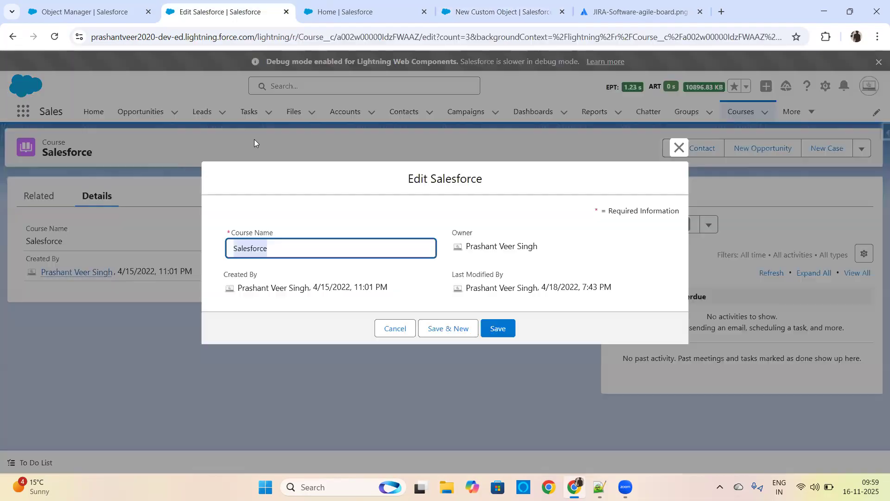
{"action": "left_click", "coordinate": [275, 247]}
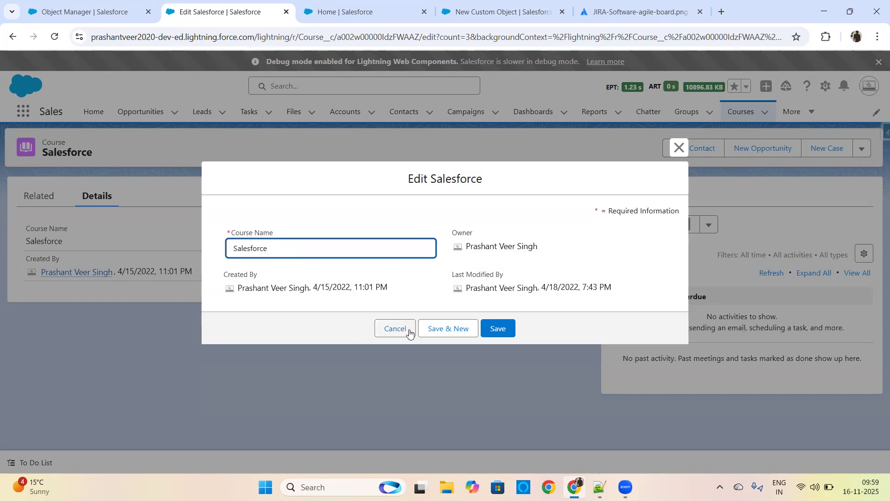
Step: Set the Student Name record name's data type to Auto Number in the New Custom Object form
{"action": "left_click", "coordinate": [493, 2]}
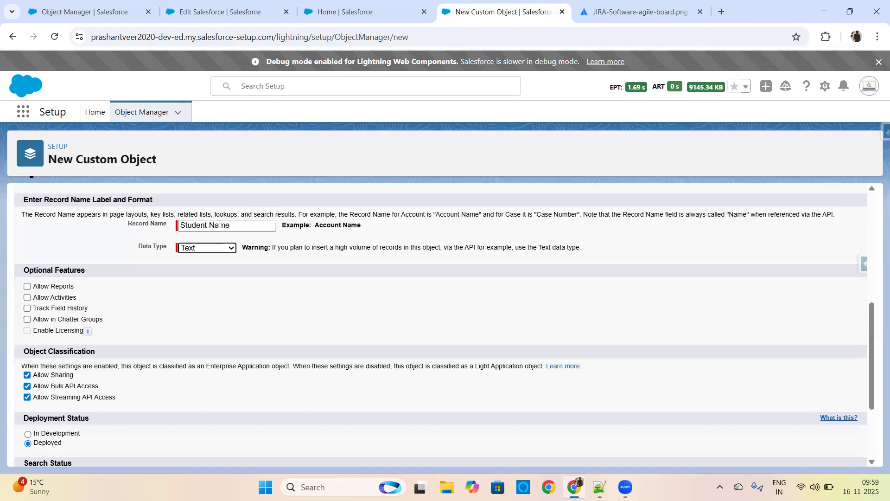
{"action": "left_click", "coordinate": [202, 250]}
{"action": "left_click", "coordinate": [203, 250]}
{"action": "left_click", "coordinate": [202, 250]}
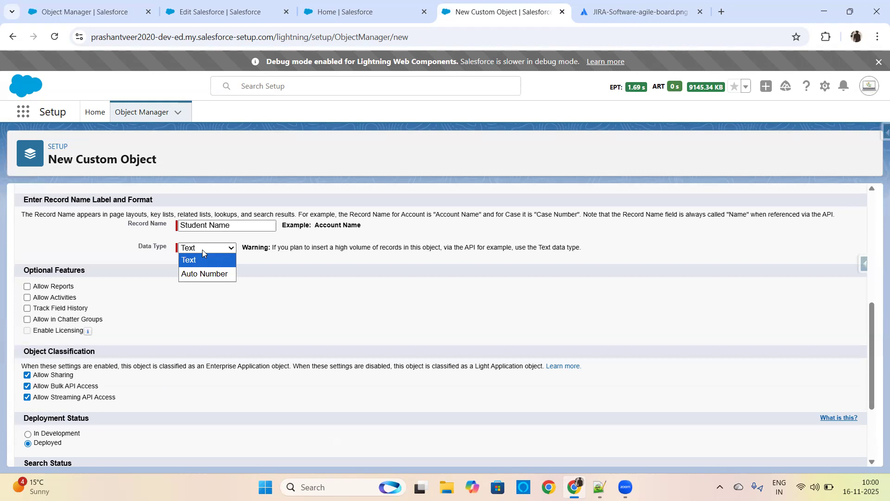
{"action": "left_click", "coordinate": [198, 275]}
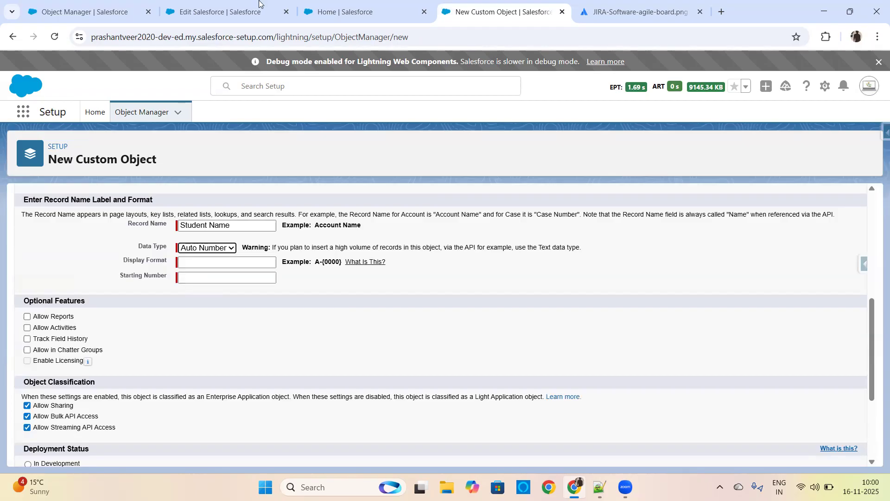
Step: Find the Course object in Object Manager and check the data type of its Course Name field under Fields & Relationships
{"action": "left_click", "coordinate": [226, 11]}
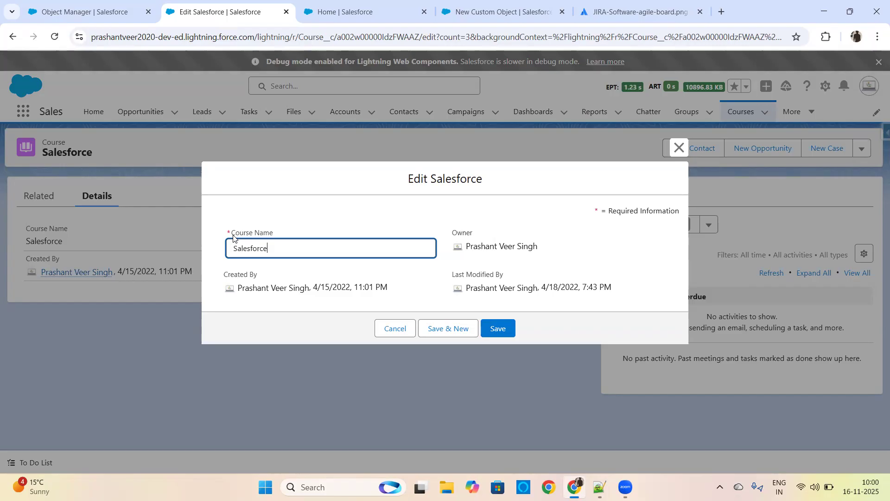
{"action": "left_click", "coordinate": [48, 2]}
{"action": "left_click", "coordinate": [675, 150]}
{"action": "type", "text": "course"}
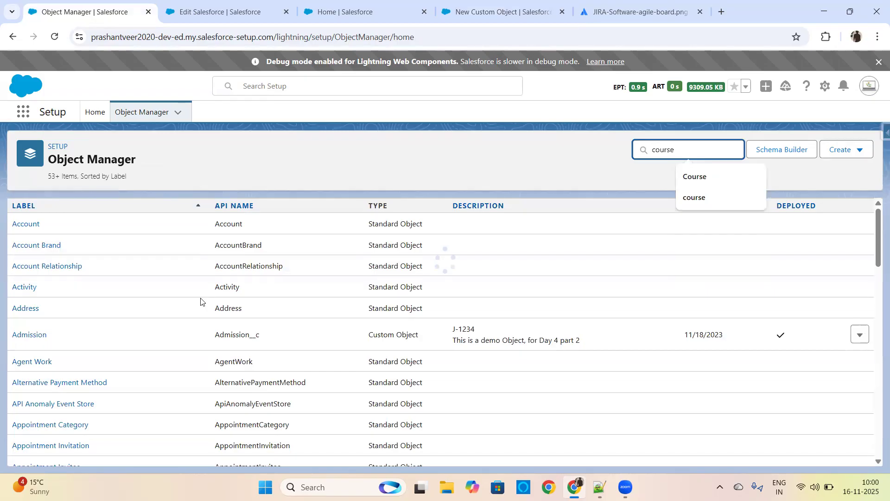
{"action": "left_click", "coordinate": [24, 228]}
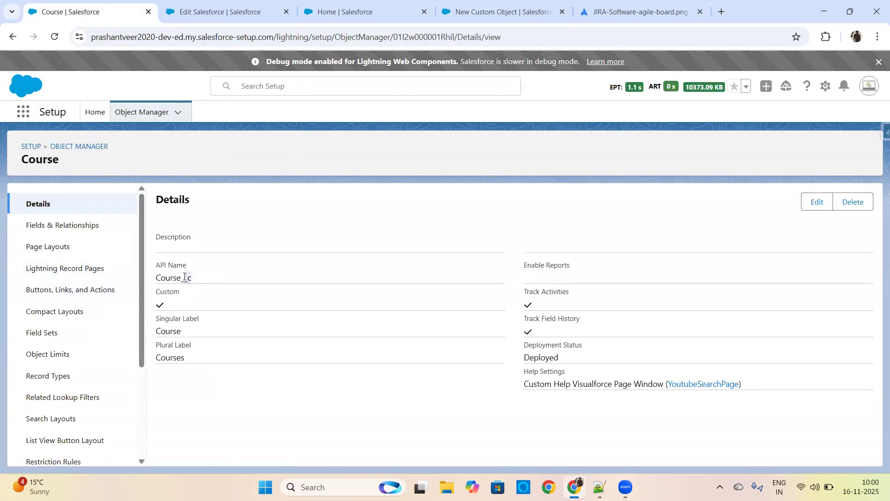
{"action": "left_click", "coordinate": [79, 227]}
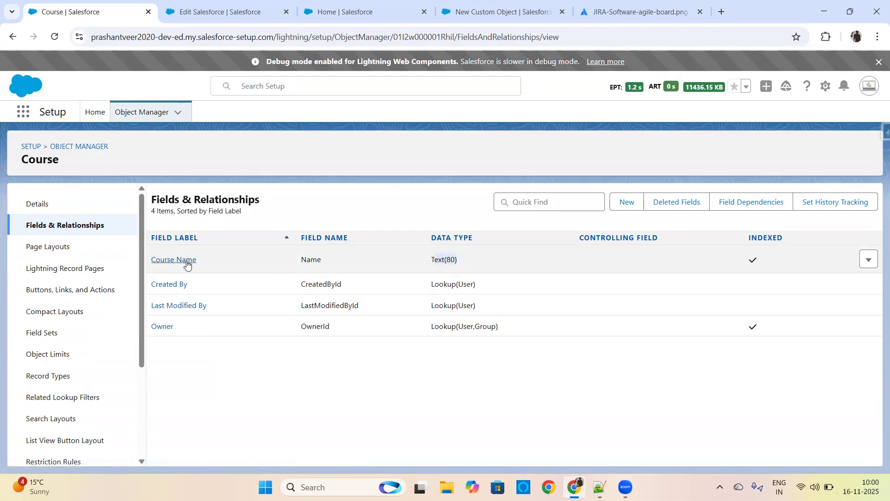
{"action": "left_click", "coordinate": [361, 4]}
Step: Set the Student Name auto-number display format to S-{0000} in the New Custom Object form, adapting the A-{0000} example
{"action": "left_click", "coordinate": [496, 11]}
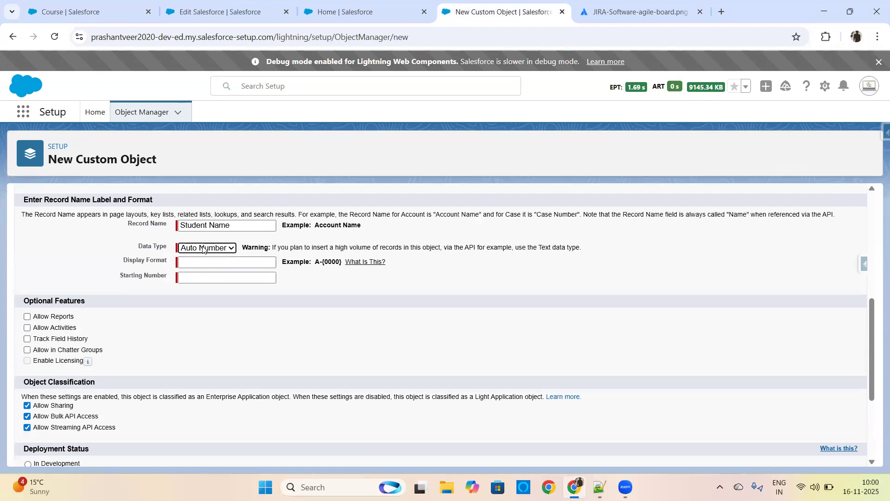
{"action": "left_click", "coordinate": [453, 310]}
{"action": "left_click_drag", "start_coordinate": [314, 262], "coordinate": [343, 258]}
{"action": "key", "text": "ctrl+c"}
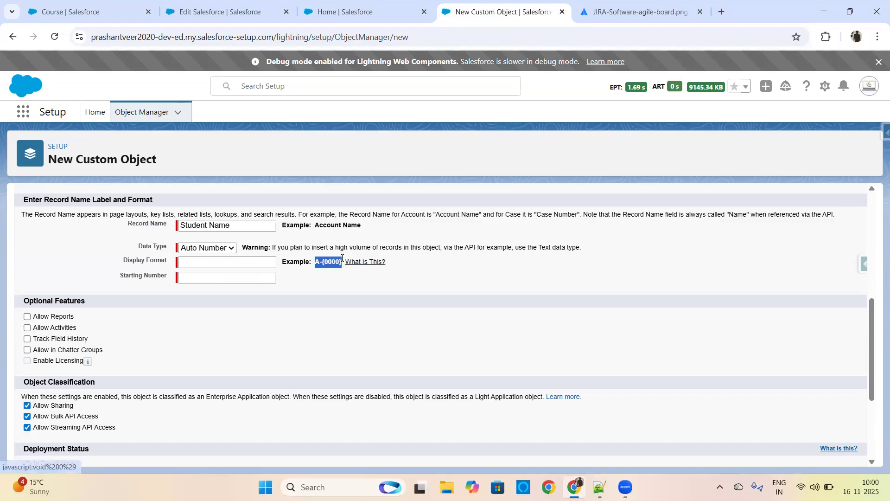
{"action": "left_click", "coordinate": [235, 262]}
{"action": "key", "text": "ctrl+v"}
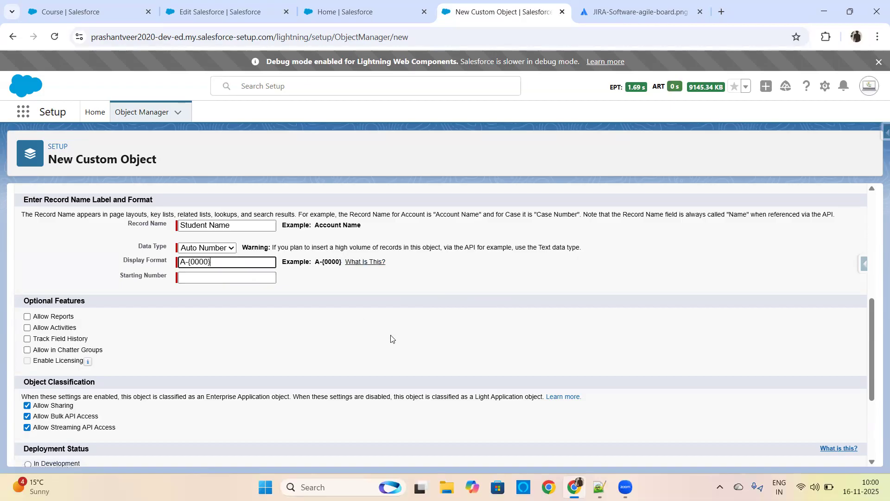
{"action": "left_click_drag", "start_coordinate": [186, 262], "coordinate": [178, 262]}
{"action": "type", "text": "S"}
{"action": "left_click", "coordinate": [341, 282]}
Step: Review the display format help page's substitution variables and examples, close it, and highlight the form's A-{0000} example
{"action": "left_click", "coordinate": [362, 262]}
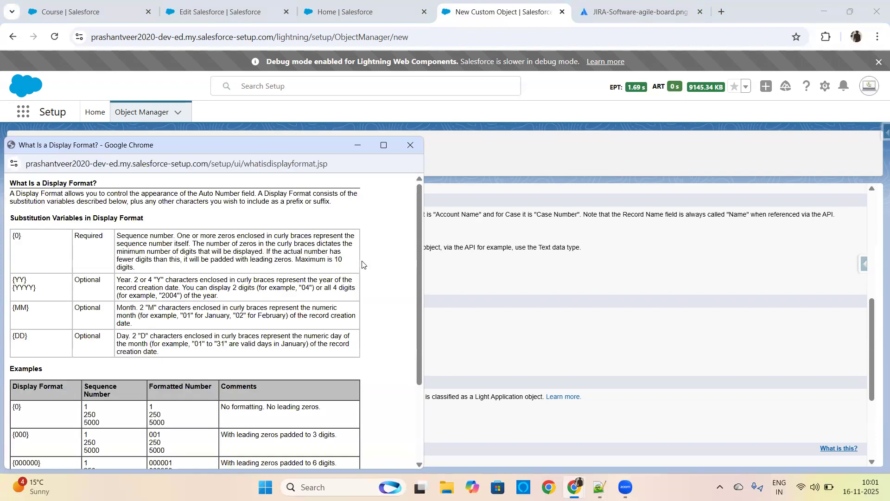
{"action": "left_click", "coordinate": [383, 145]}
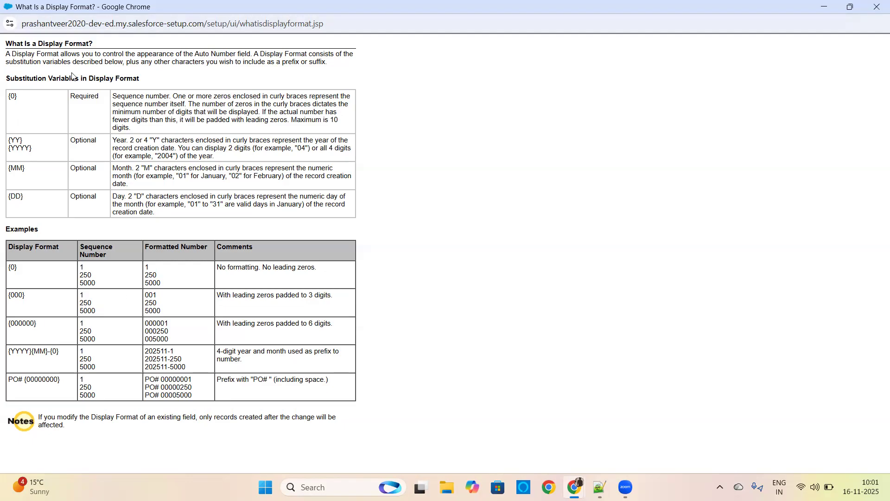
{"action": "left_click", "coordinate": [878, 7]}
{"action": "left_click_drag", "start_coordinate": [315, 262], "coordinate": [345, 263]}
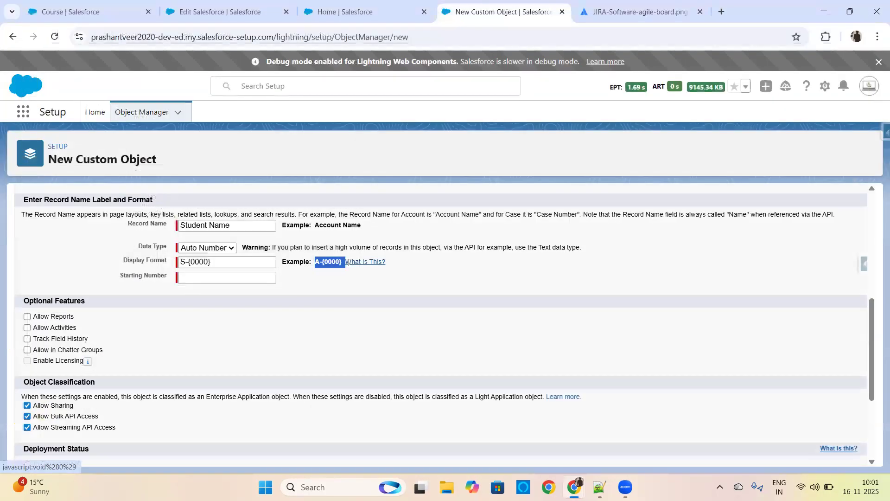
Step: Set the starting number of the Student Name auto-number to 1
{"action": "left_click", "coordinate": [217, 277]}
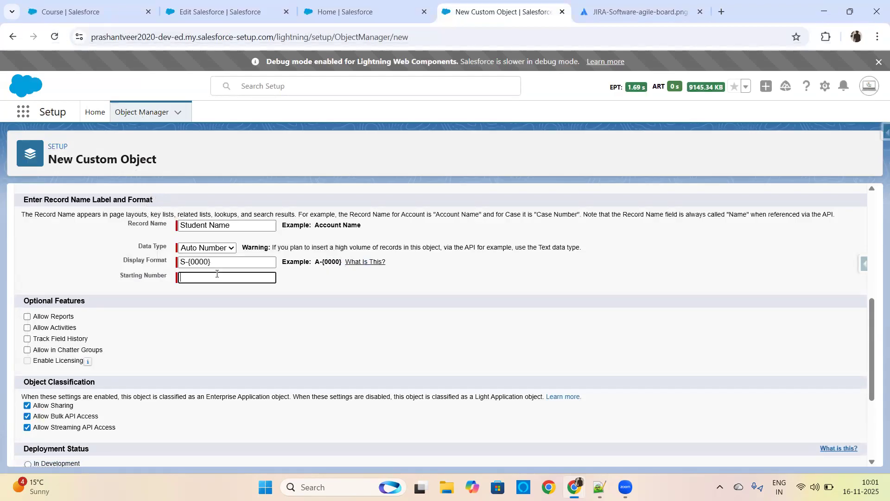
{"action": "type", "text": "1"}
{"action": "left_click", "coordinate": [219, 339]}
Step: Search Google in a new browser tab for images of "report & dashboard in salesforce"
{"action": "left_click", "coordinate": [229, 10]}
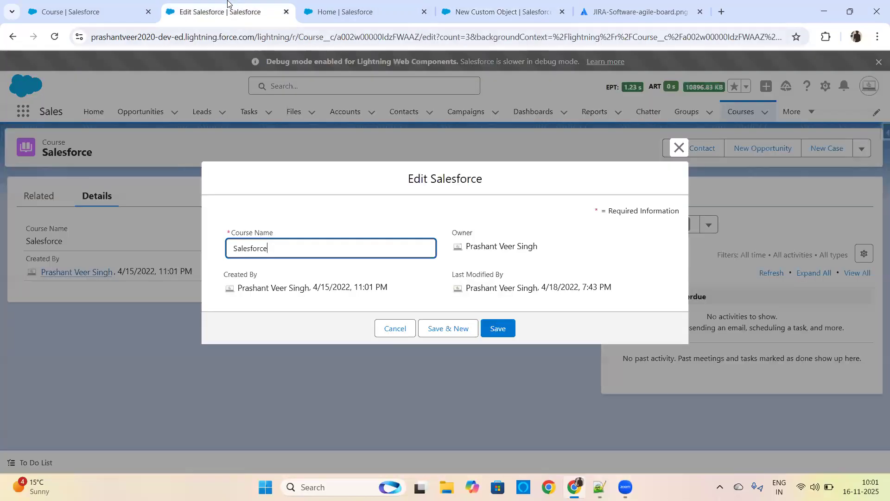
{"action": "left_click", "coordinate": [645, 11]}
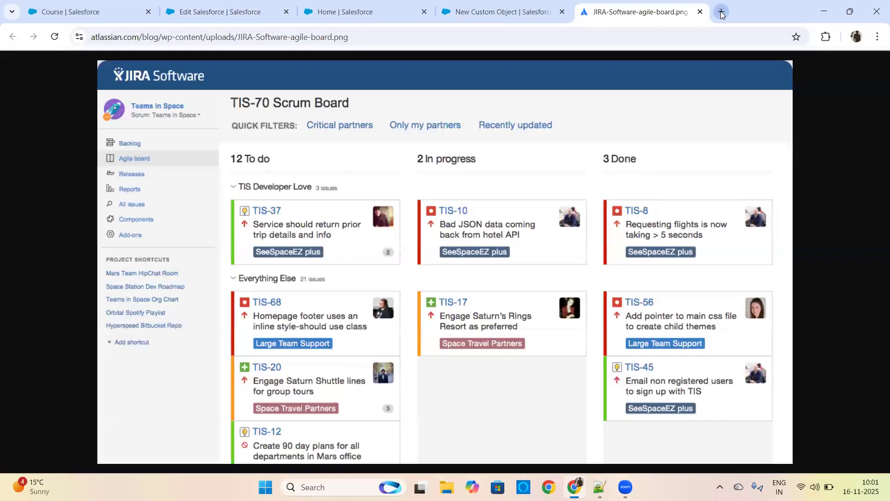
{"action": "left_click", "coordinate": [722, 12]}
{"action": "type", "text": "report "}
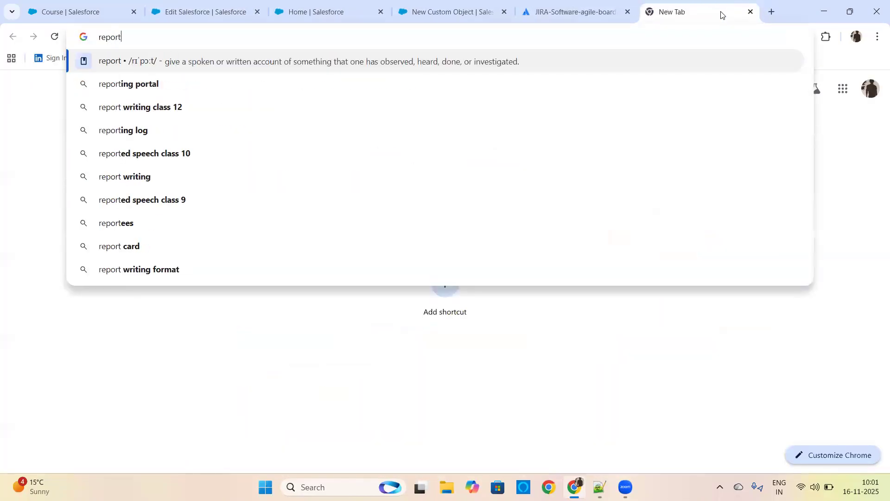
{"action": "type", "text": "das"}
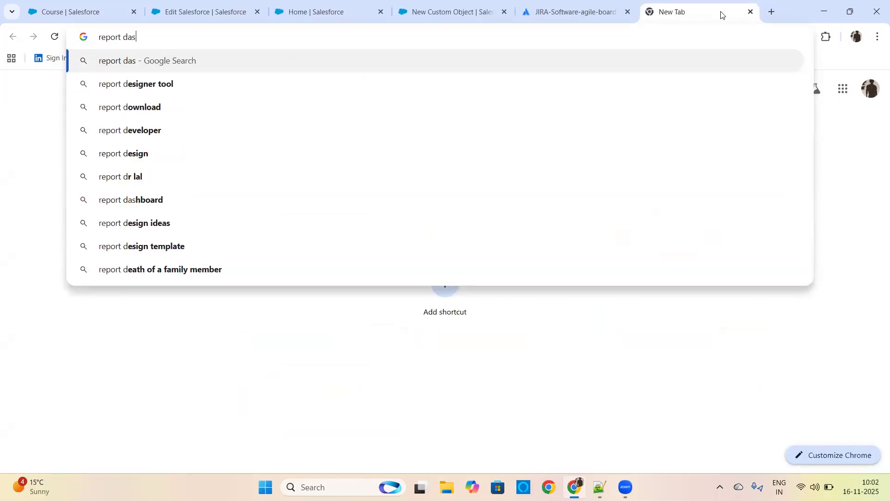
{"action": "type", "text": "hboard in sale"}
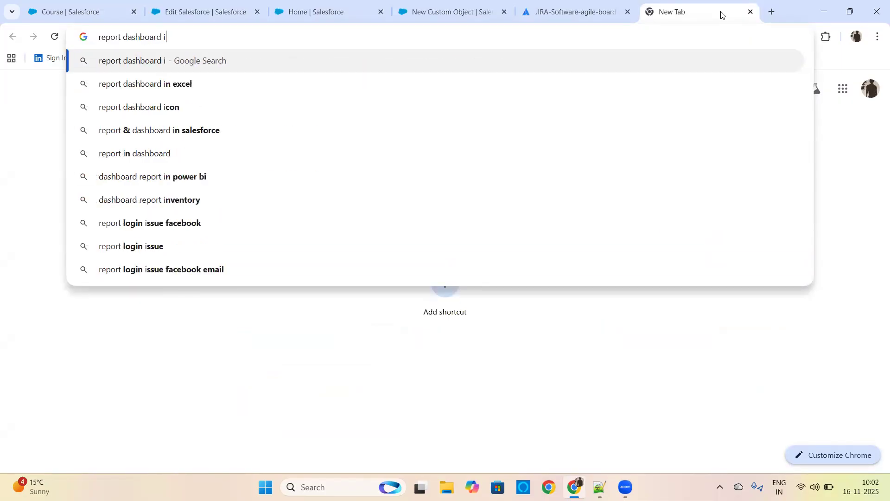
{"action": "key", "text": "Down"}
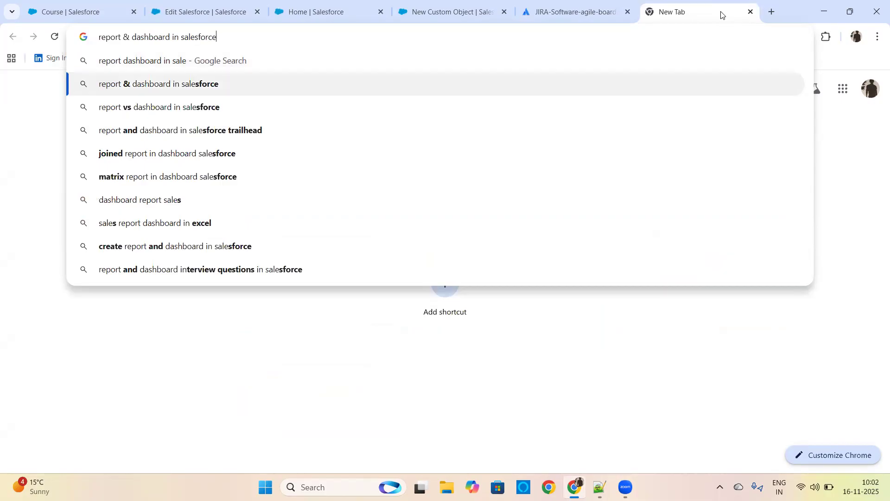
{"action": "key", "text": "Return"}
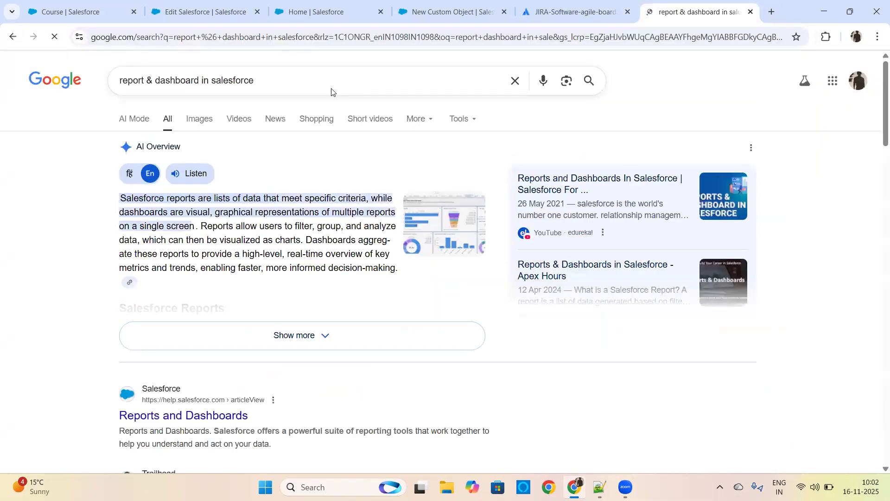
{"action": "left_click", "coordinate": [199, 120]}
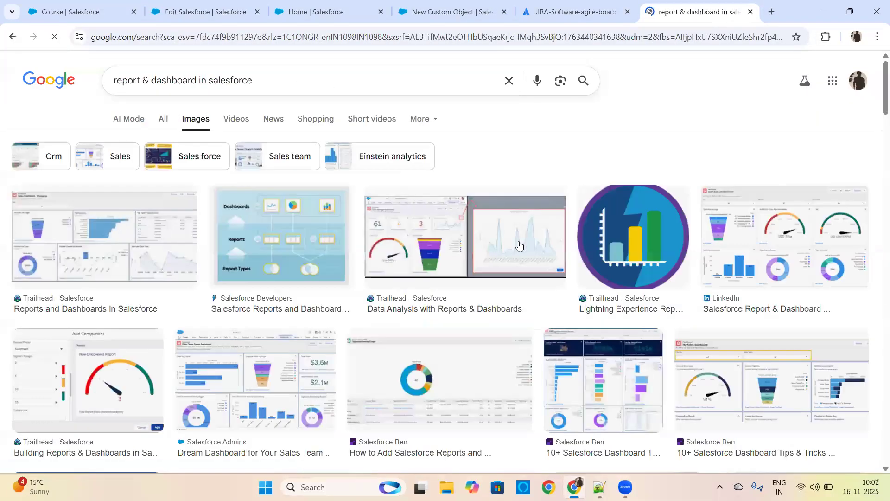
Step: View the Trailhead sales dashboard image full size in its own tab, and close the search, image and JIRA board tabs
{"action": "left_click", "coordinate": [133, 218]}
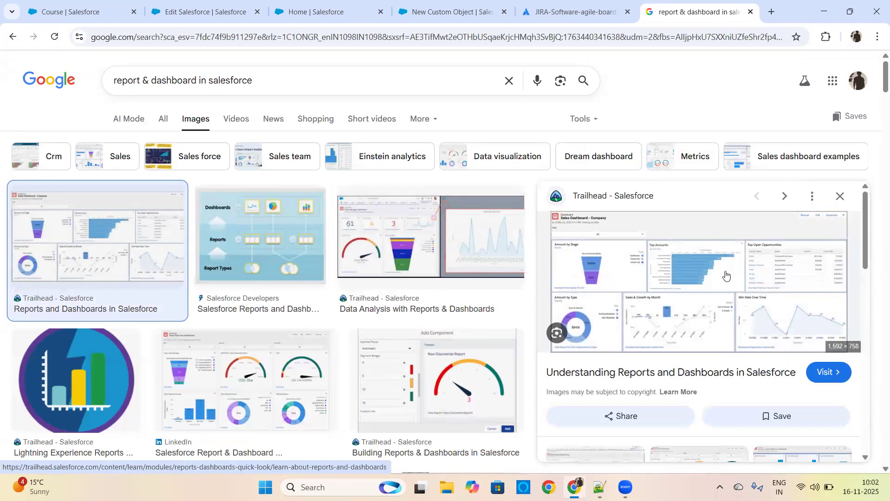
{"action": "left_click", "coordinate": [726, 275]}
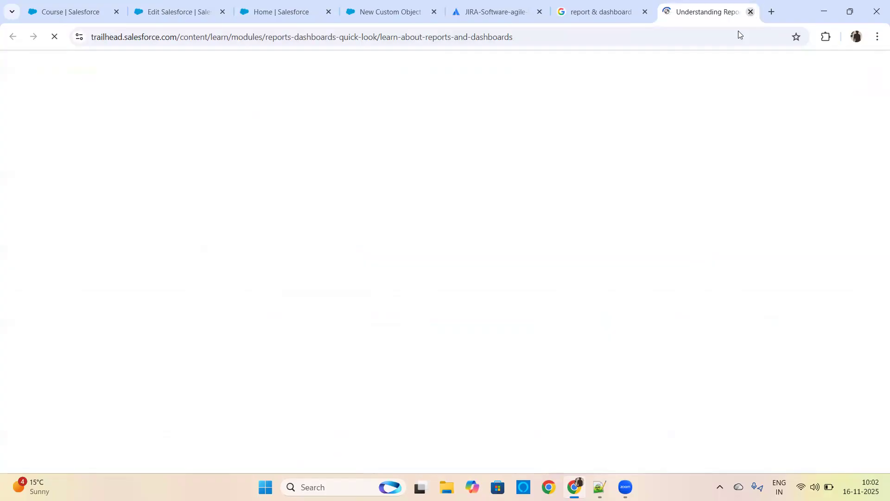
{"action": "left_click", "coordinate": [750, 12]}
{"action": "right_click", "coordinate": [702, 292]}
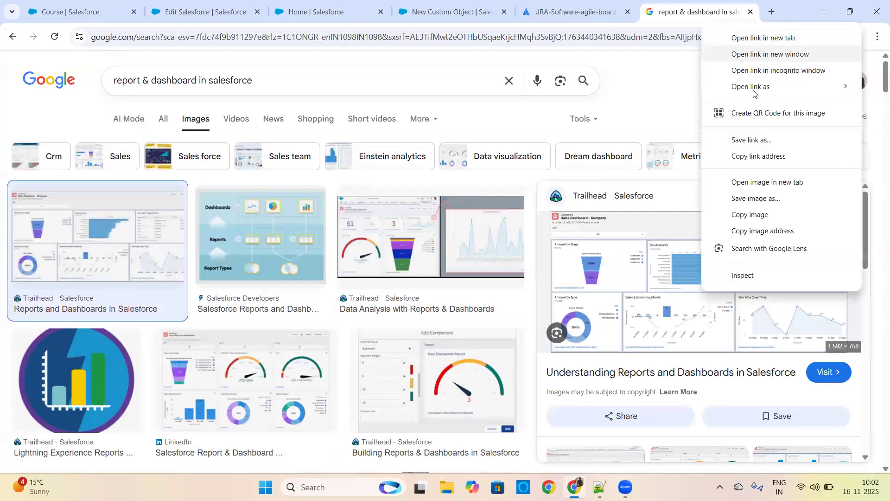
{"action": "left_click", "coordinate": [761, 182]}
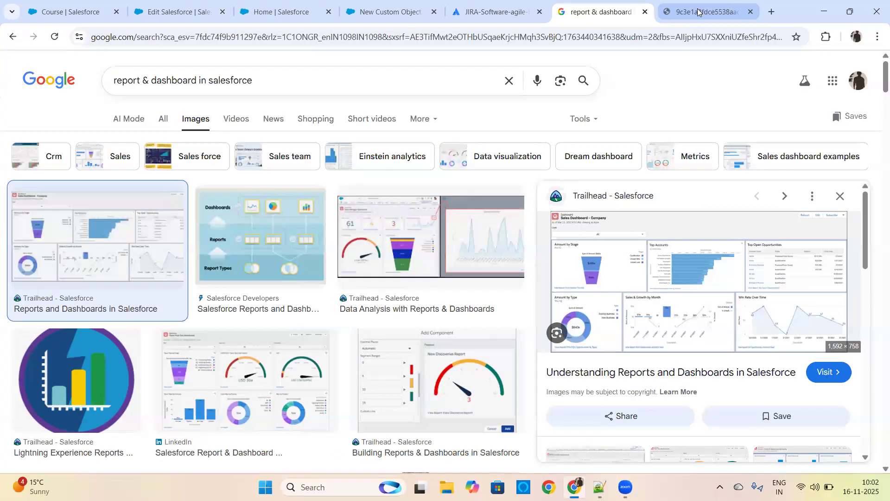
{"action": "left_click", "coordinate": [644, 11]}
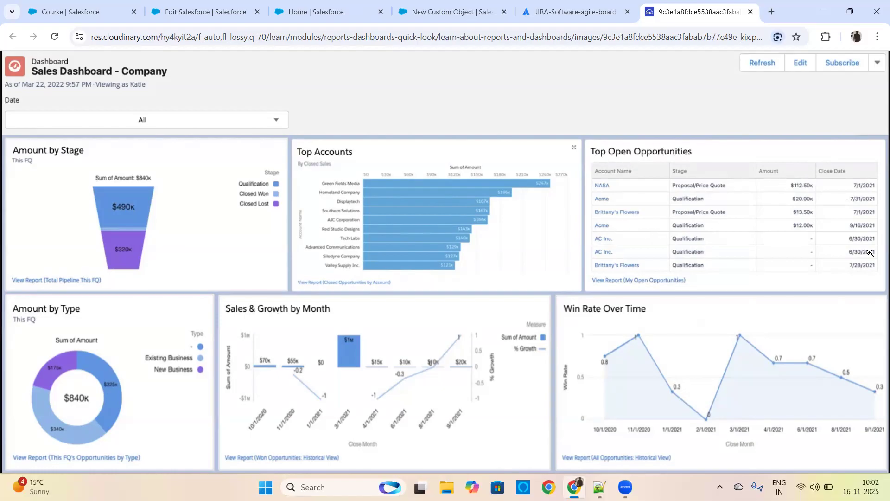
{"action": "left_click", "coordinate": [751, 11]}
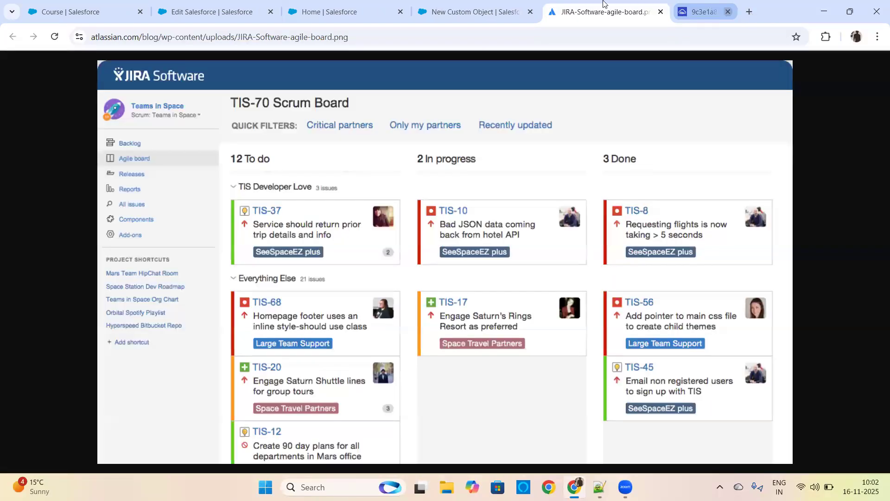
{"action": "left_click", "coordinate": [700, 12]}
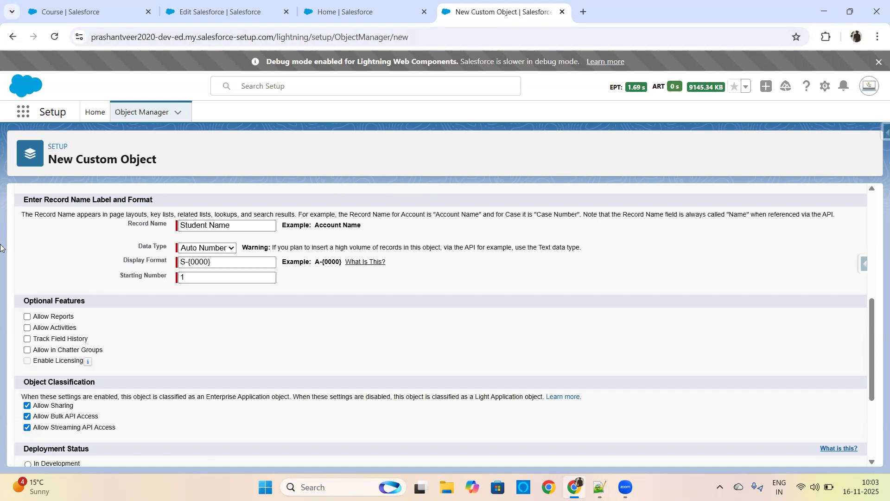
Step: Enable Allow Reports and Allow Activities for the new Student object, and highlight the Track Field History option
{"action": "left_click", "coordinate": [27, 317]}
{"action": "left_click_drag", "start_coordinate": [51, 316], "coordinate": [75, 319]}
{"action": "left_click_drag", "start_coordinate": [51, 328], "coordinate": [75, 329]}
{"action": "left_click", "coordinate": [26, 328]}
{"action": "left_click_drag", "start_coordinate": [33, 343], "coordinate": [87, 344]}
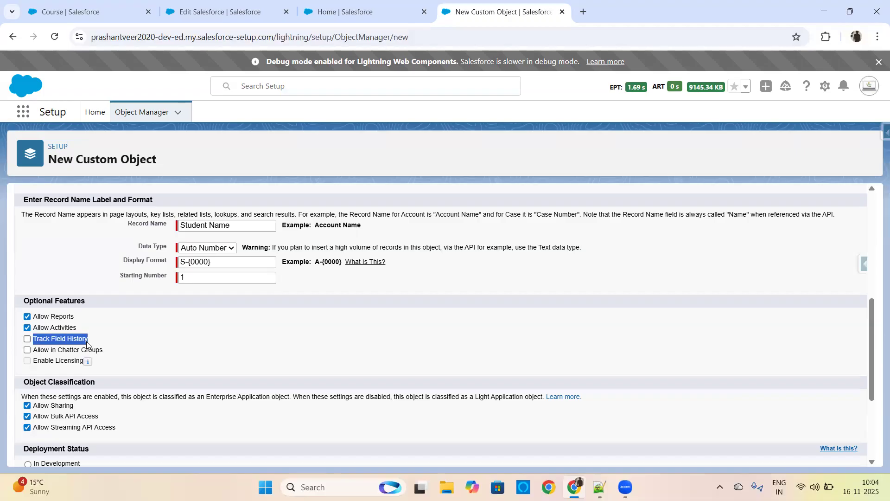
Step: Change the Salesforce course record's Course Name to "Salesforce=" and save the record
{"action": "left_click", "coordinate": [212, 9]}
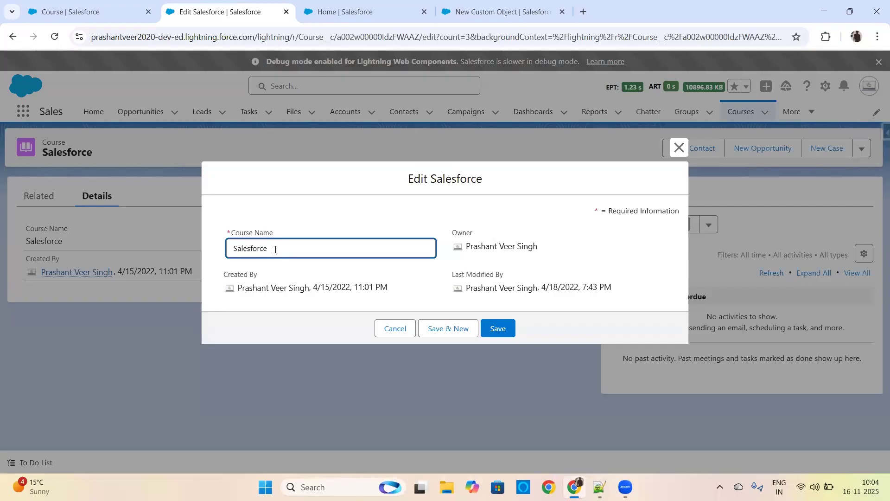
{"action": "type", "text": "="}
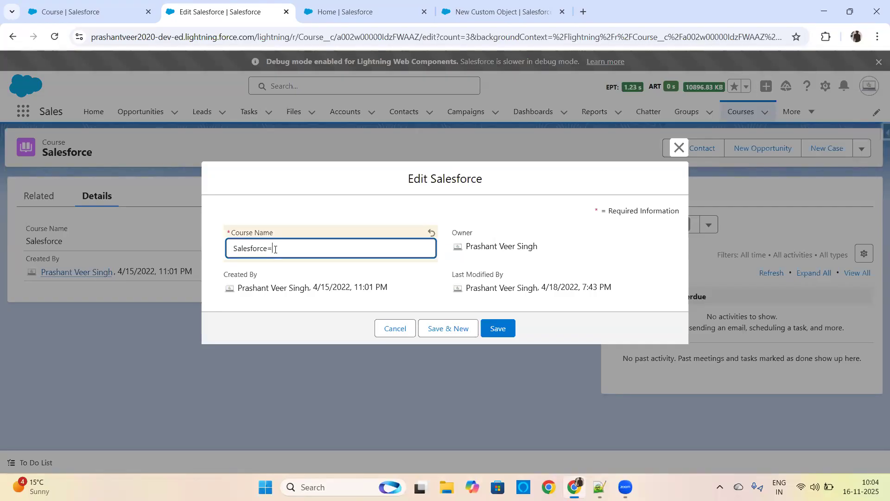
{"action": "left_click", "coordinate": [503, 329]}
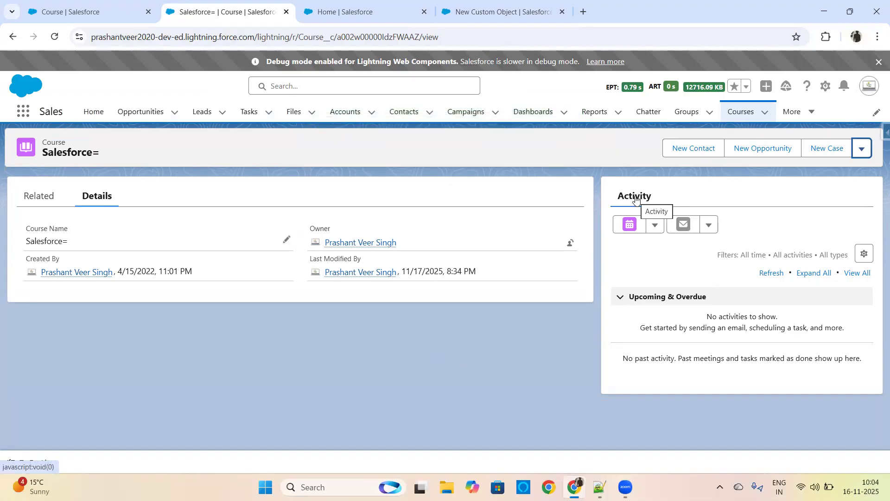
Step: Check the Track Activities setting in the Course object's details in Object Manager
{"action": "key", "text": "ctrl+shift+Tab"}
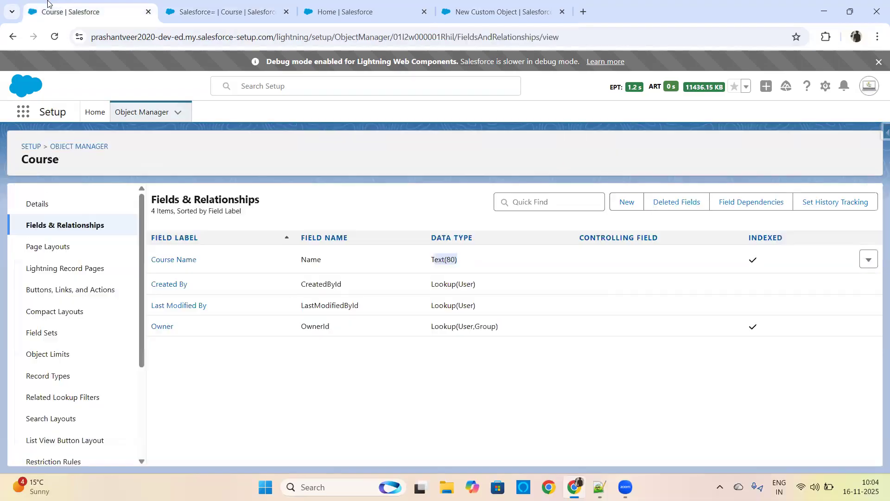
{"action": "left_click", "coordinate": [38, 203]}
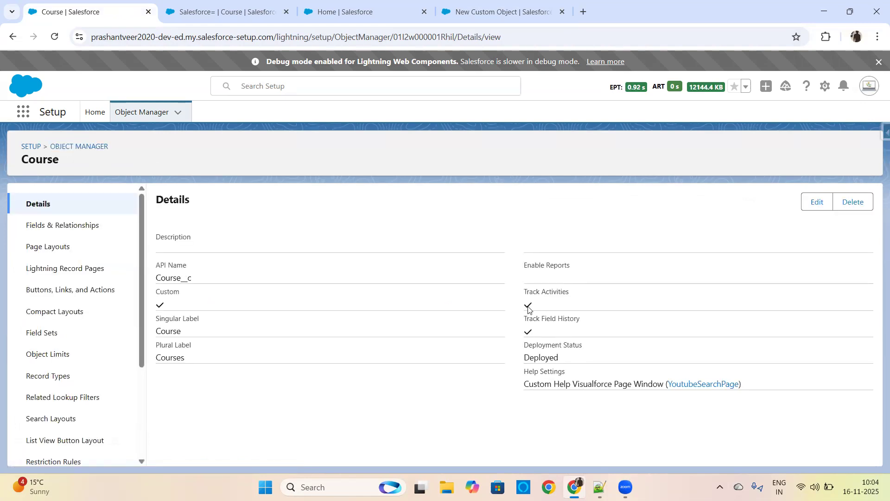
{"action": "left_click_drag", "start_coordinate": [525, 291], "coordinate": [569, 291]}
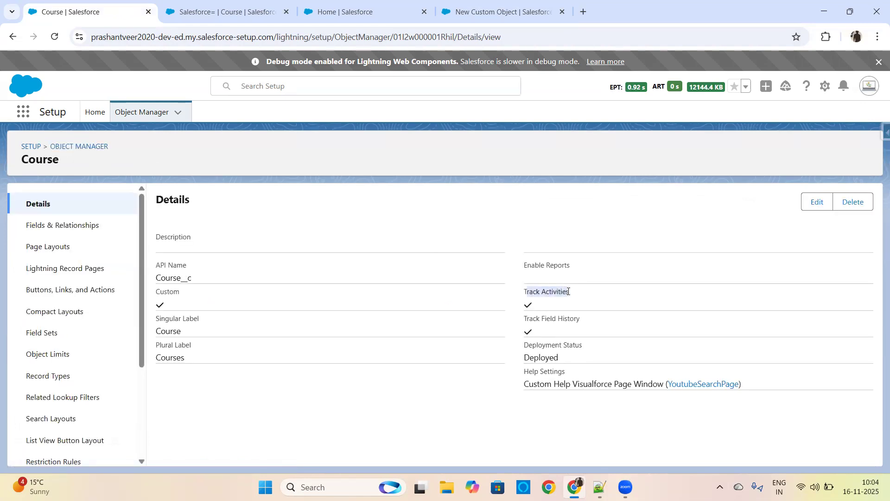
Step: Open the Course object's definition for editing and tick Allow Reports among its optional features
{"action": "left_click", "coordinate": [223, 11]}
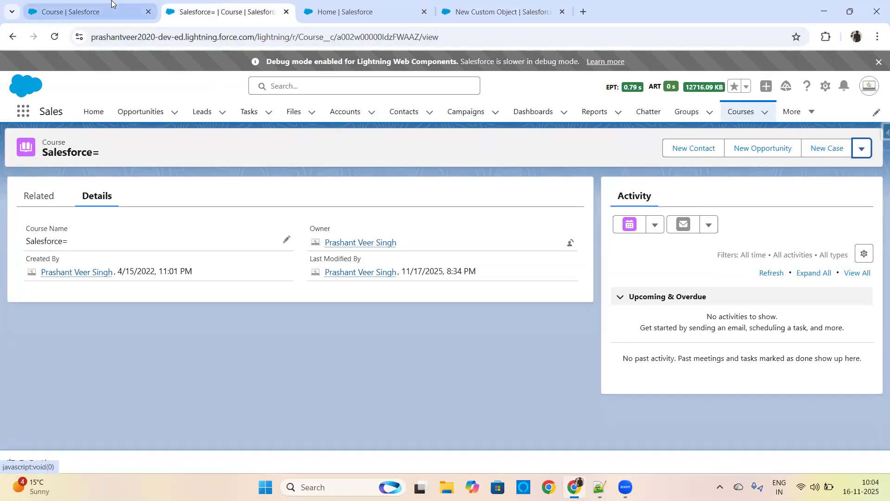
{"action": "left_click", "coordinate": [505, 7]}
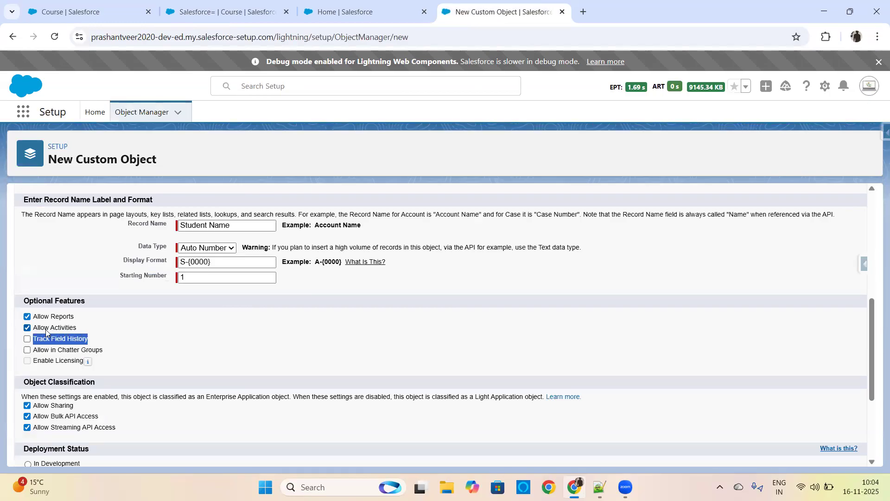
{"action": "left_click", "coordinate": [91, 13]}
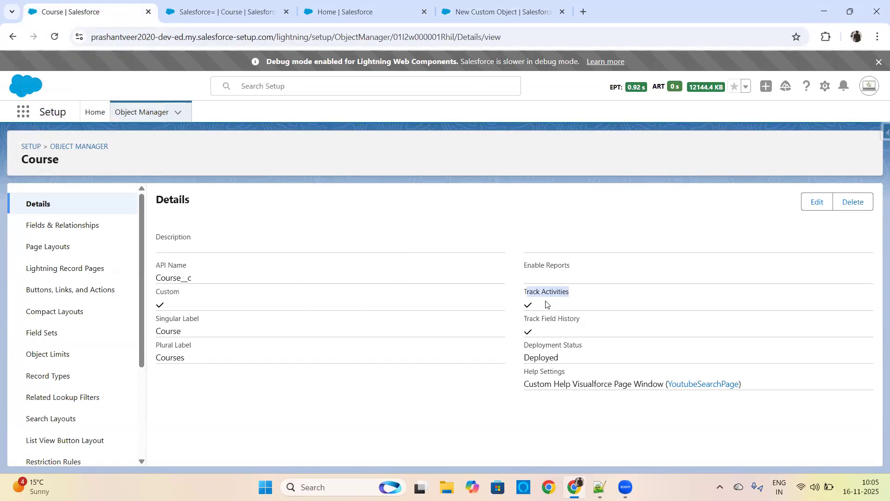
{"action": "left_click", "coordinate": [819, 210]}
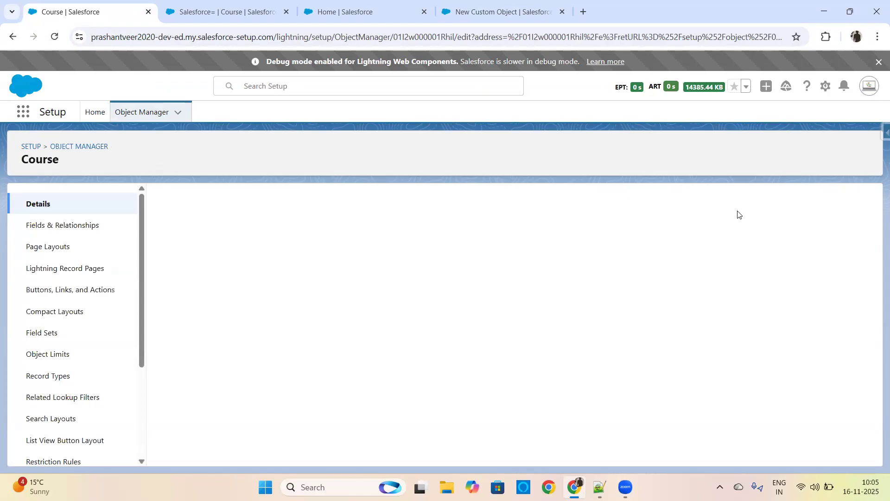
{"action": "left_click_drag", "start_coordinate": [871, 219], "coordinate": [873, 368]}
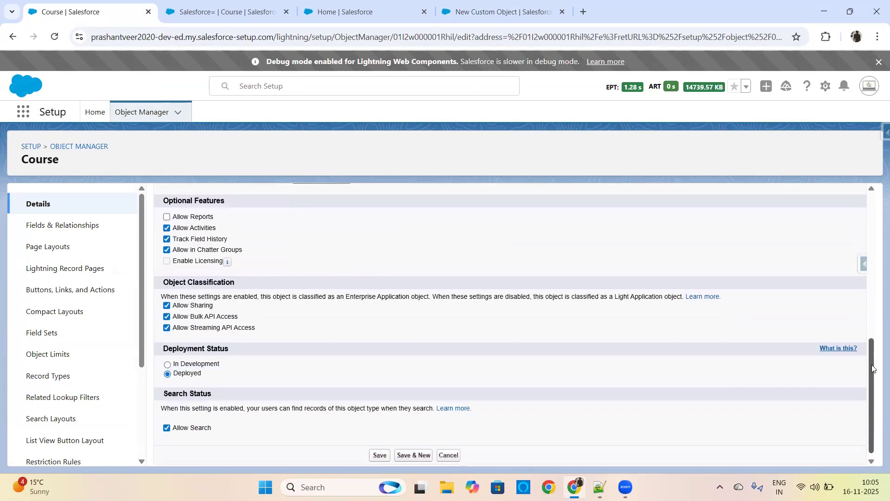
{"action": "left_click", "coordinate": [167, 217]}
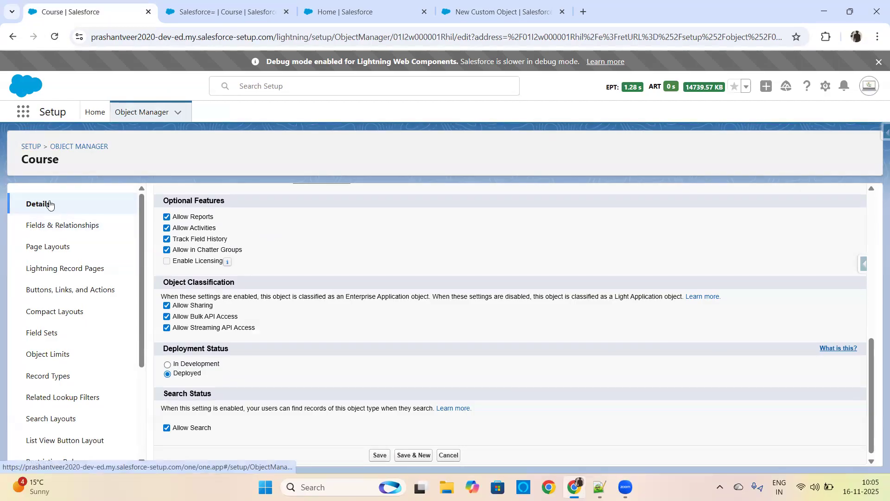
Step: Leave the Course edit form unsaved, search Object Manager for "course" and reopen the Course object's details
{"action": "left_click", "coordinate": [80, 148]}
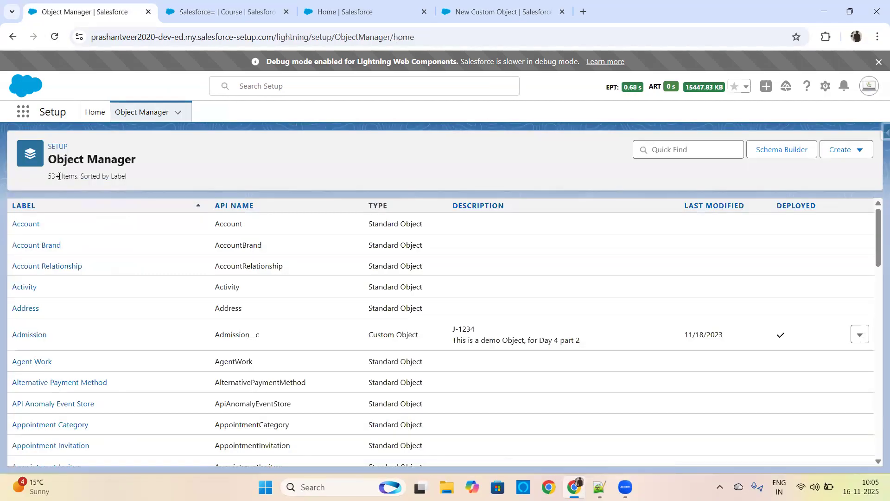
{"action": "left_click", "coordinate": [668, 149]}
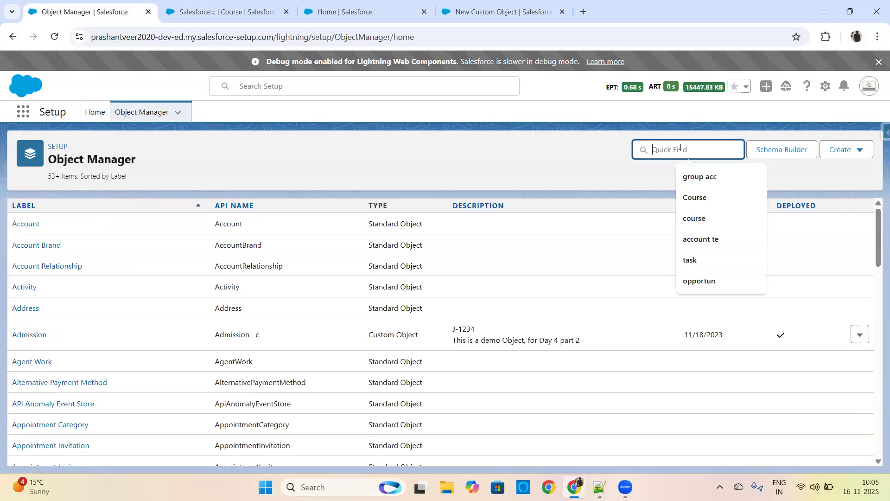
{"action": "left_click", "coordinate": [705, 217]}
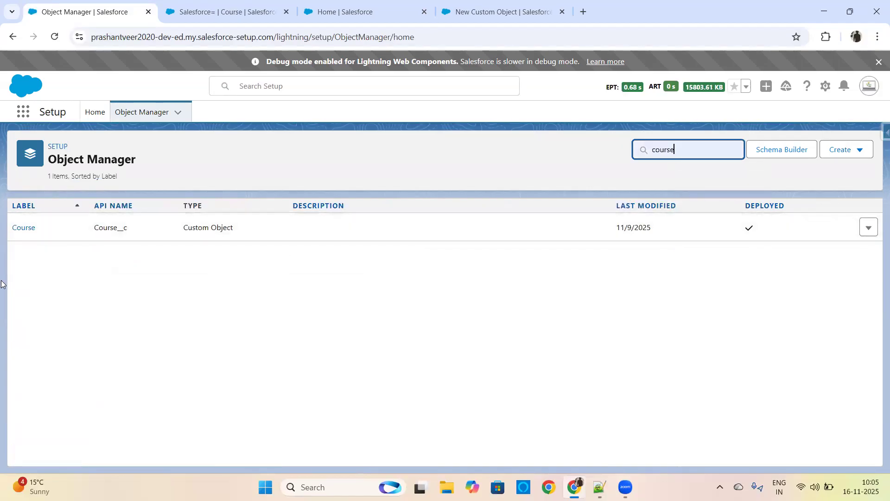
{"action": "left_click", "coordinate": [14, 231]}
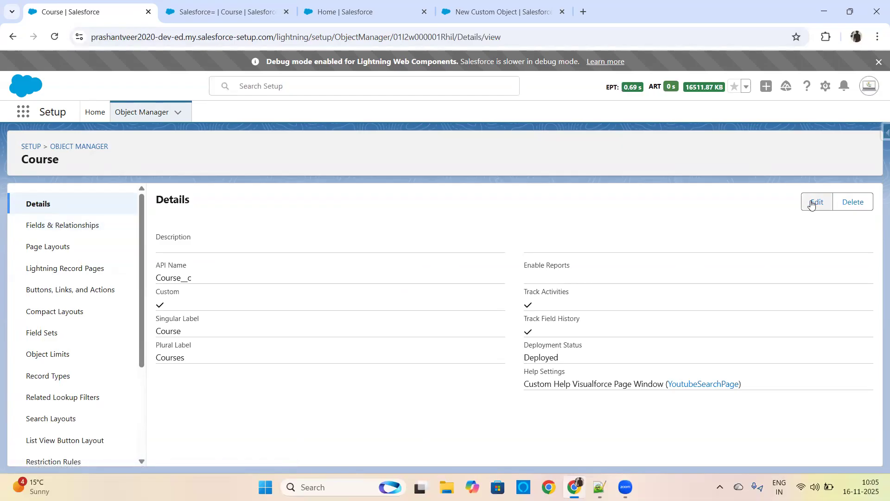
Step: View the related lists and the details of the "Salesforce=" course record
{"action": "left_click", "coordinate": [239, 11]}
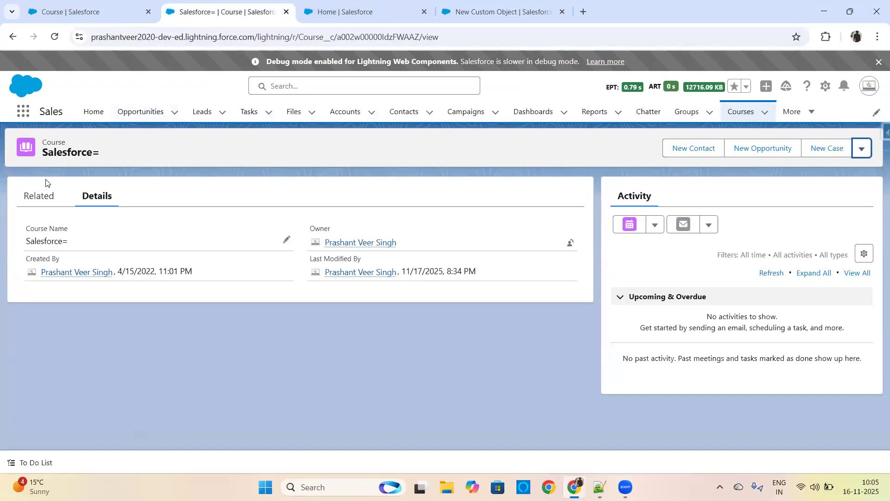
{"action": "left_click", "coordinate": [31, 197]}
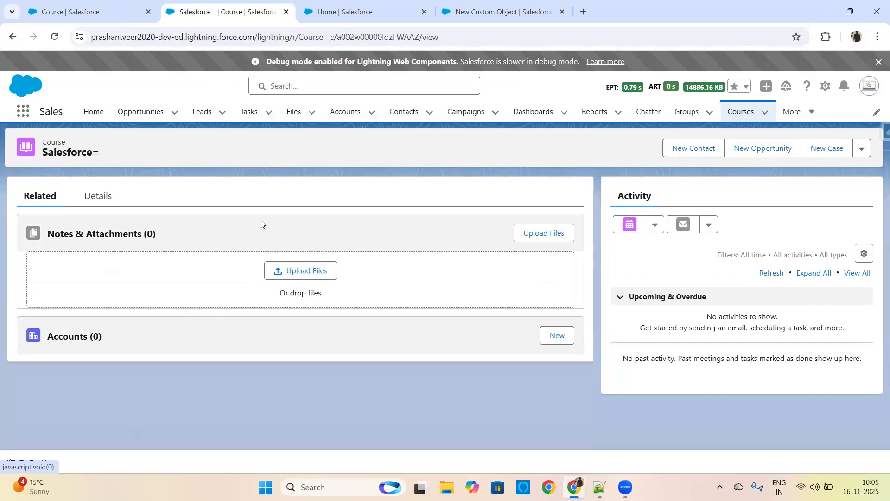
{"action": "left_click", "coordinate": [98, 198]}
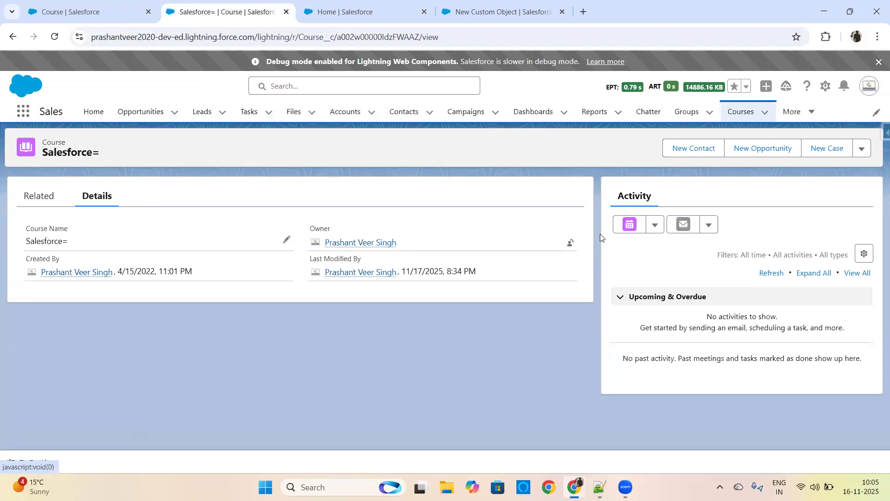
Step: Return to the New Custom Object form and enable Track Field History for the Student object
{"action": "left_click", "coordinate": [491, 8]}
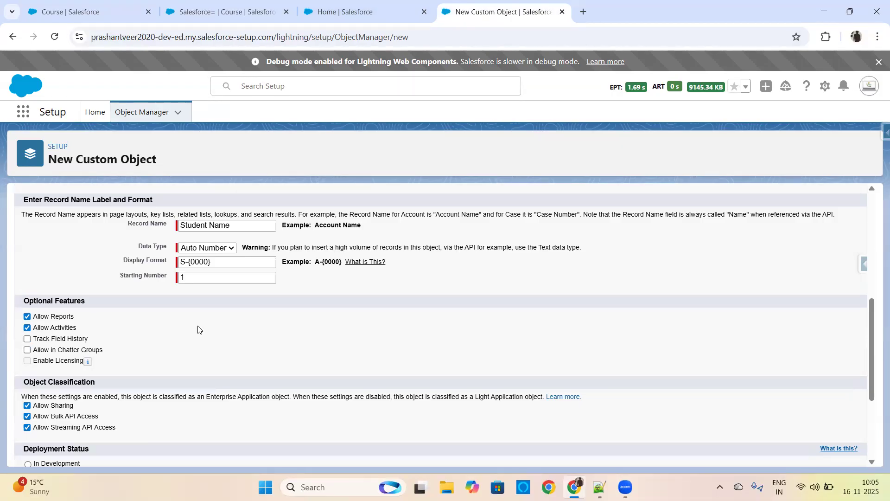
{"action": "left_click", "coordinate": [27, 339]}
Step: Annotate the screen with a column of the numbers 1 to 9, a dashed line, 20 and 21, and erase it
{"action": "left_click", "coordinate": [313, 274]}
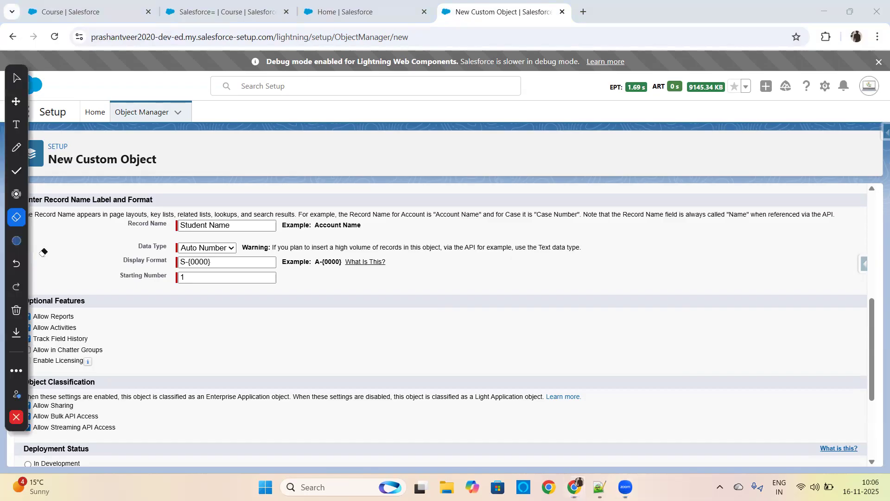
{"action": "left_click", "coordinate": [657, 245]}
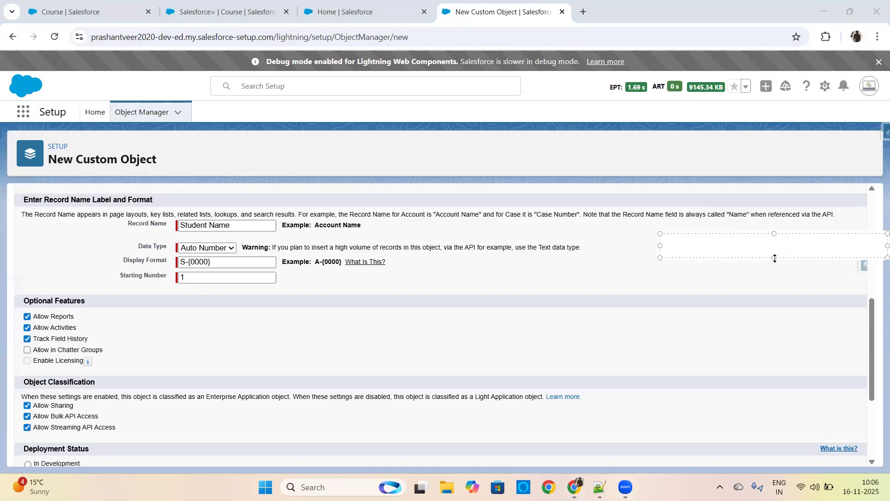
{"action": "type", "text": "1"}
{"action": "key", "text": "Return"}
{"action": "type", "text": "2"}
{"action": "key", "text": "Return"}
{"action": "type", "text": "3"}
{"action": "key", "text": "Return"}
{"action": "type", "text": "4"}
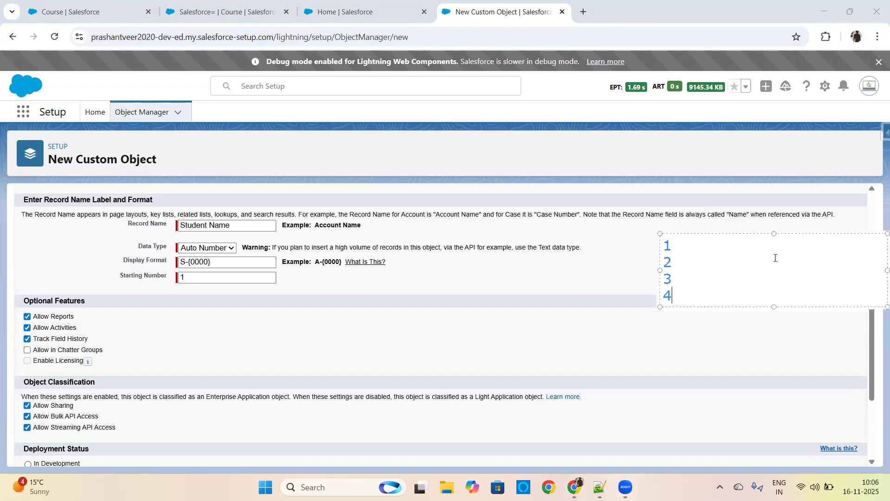
{"action": "key", "text": "Return"}
{"action": "type", "text": "5"}
{"action": "key", "text": "Return"}
{"action": "type", "text": "6"}
{"action": "key", "text": "Return"}
{"action": "type", "text": "7"}
{"action": "key", "text": "Return"}
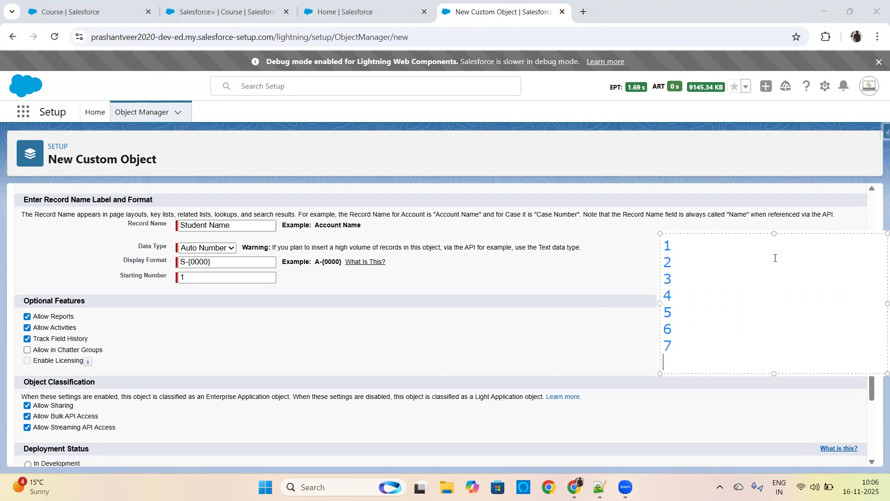
{"action": "type", "text": "8"}
{"action": "key", "text": "Return"}
{"action": "type", "text": "9"}
{"action": "key", "text": "Return"}
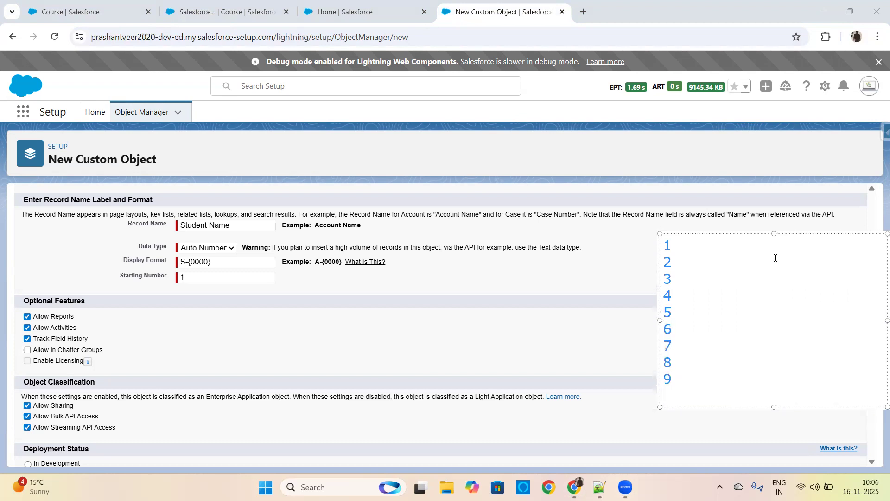
{"action": "type", "text": "---"}
{"action": "key", "text": "Return"}
{"action": "type", "text": "20"}
{"action": "key", "text": "Return"}
{"action": "type", "text": "21"}
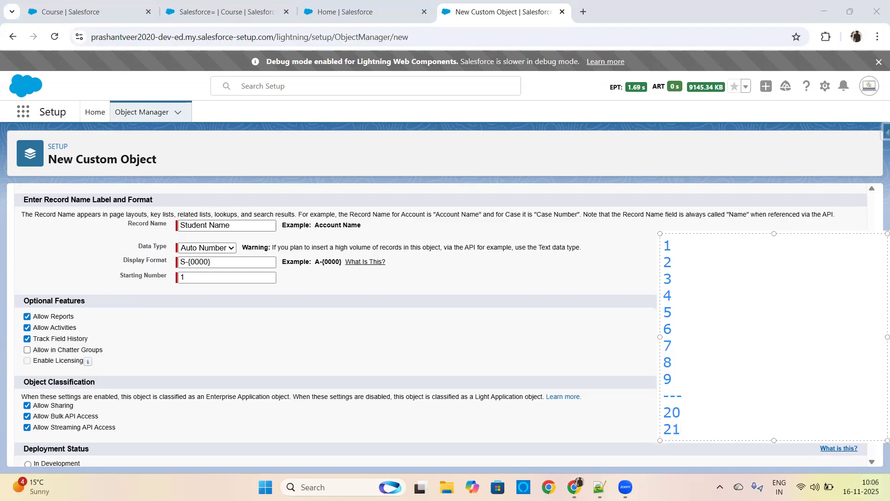
{"action": "left_click_drag", "start_coordinate": [681, 418], "coordinate": [641, 241]}
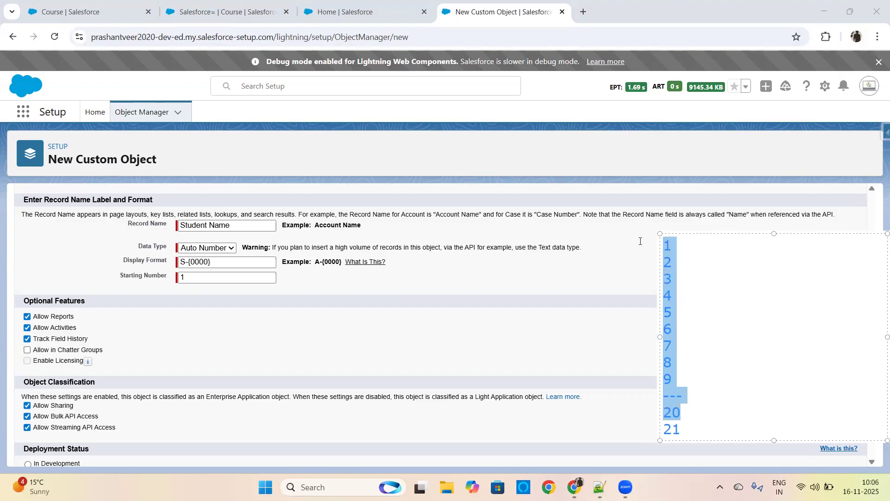
{"action": "left_click", "coordinate": [603, 289]}
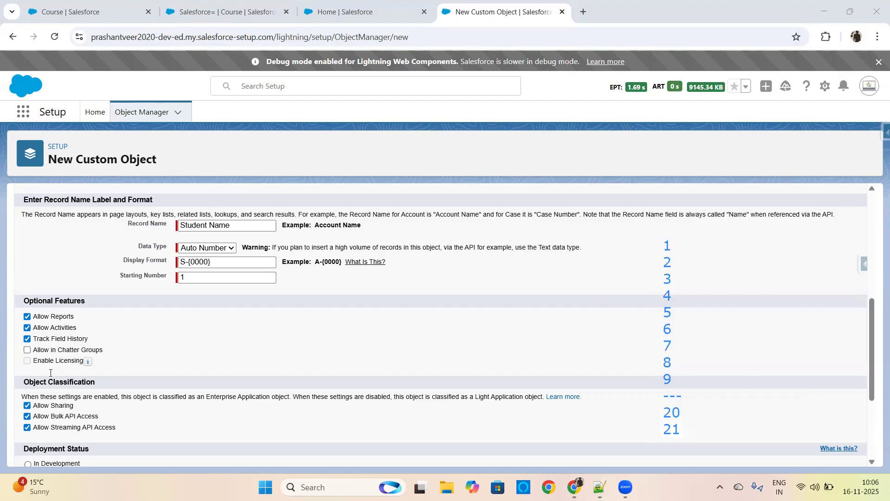
{"action": "left_click", "coordinate": [685, 356]}
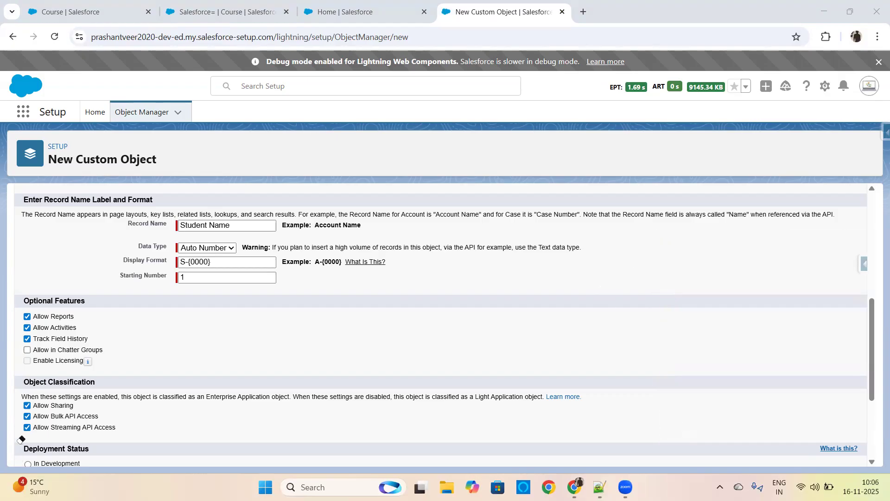
Step: Enable Allow in Chatter Groups for the Student object and read the help text for Enable Licensing
{"action": "left_click", "coordinate": [27, 350]}
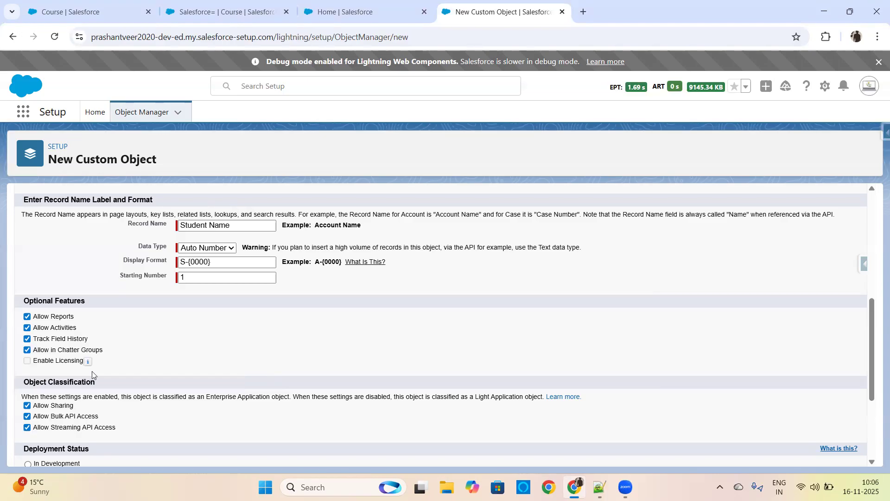
{"action": "mouse_move", "coordinate": [86, 362]}
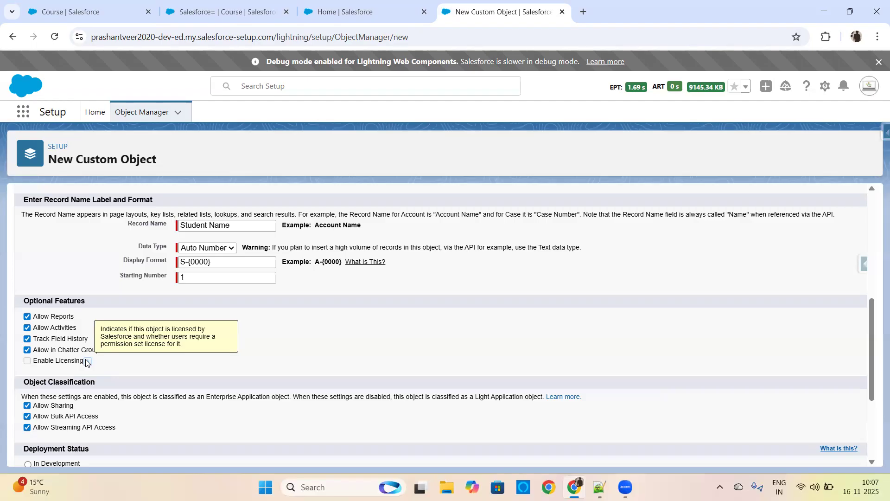
Step: Switch to the Notepad++ notes and highlight the Enterprise Application Object and Light Application Object types under Day 09
{"action": "left_click_drag", "start_coordinate": [873, 336], "coordinate": [873, 382]}
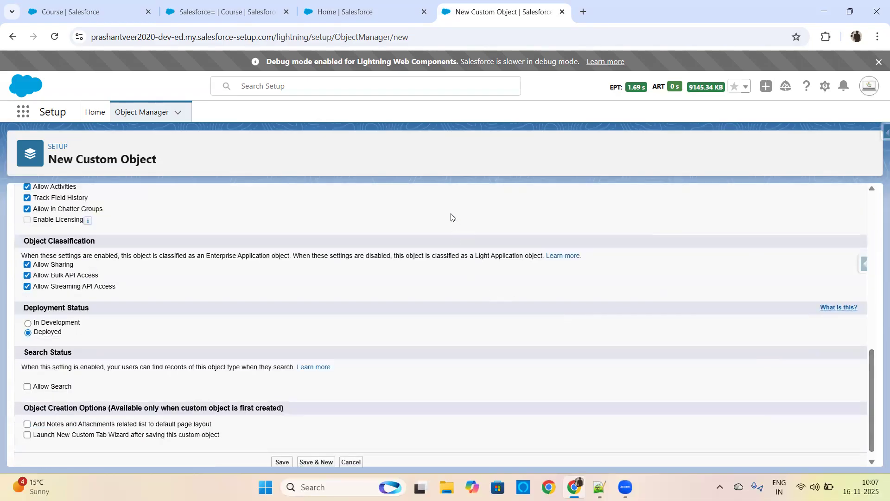
{"action": "left_click", "coordinate": [600, 487]}
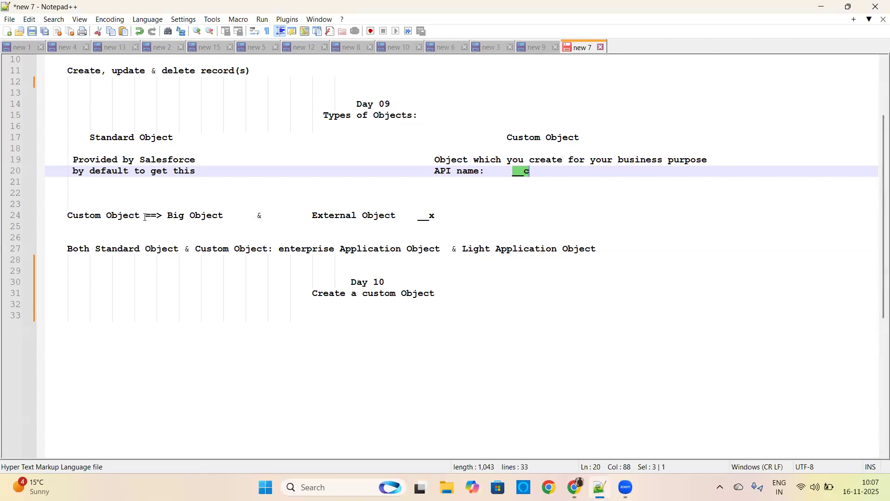
{"action": "left_click_drag", "start_coordinate": [280, 249], "coordinate": [598, 249]}
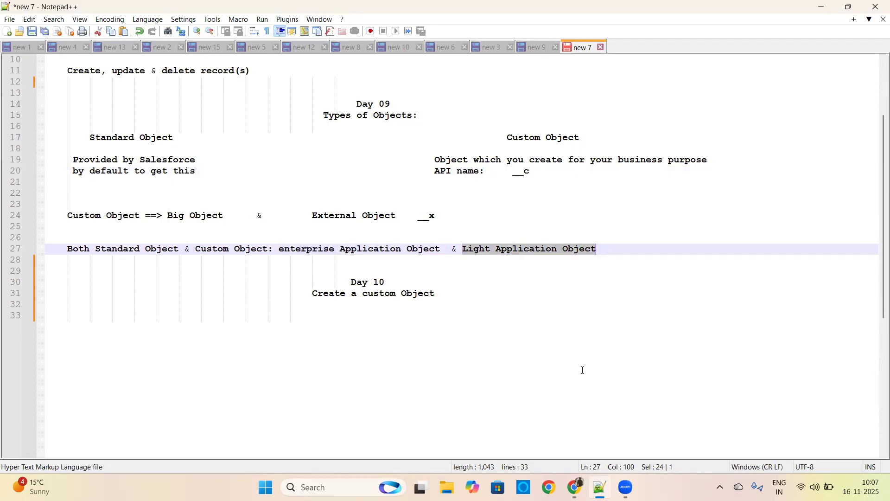
Step: Return to the Salesforce New Custom Object form and examine how Object Classification distinguishes Enterprise Application objects from Light Application objects
{"action": "key", "text": "alt+Tab"}
{"action": "left_click_drag", "start_coordinate": [24, 242], "coordinate": [111, 244]}
{"action": "left_click", "coordinate": [203, 288]}
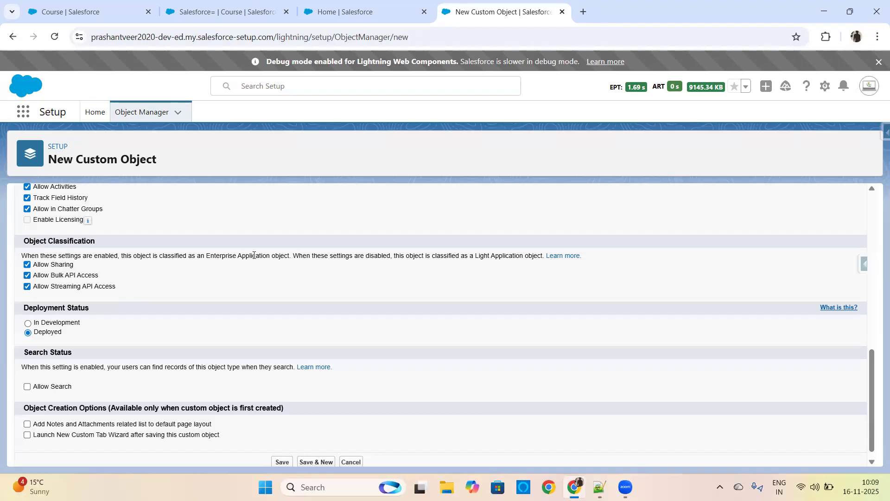
{"action": "left_click_drag", "start_coordinate": [204, 256], "coordinate": [290, 252]}
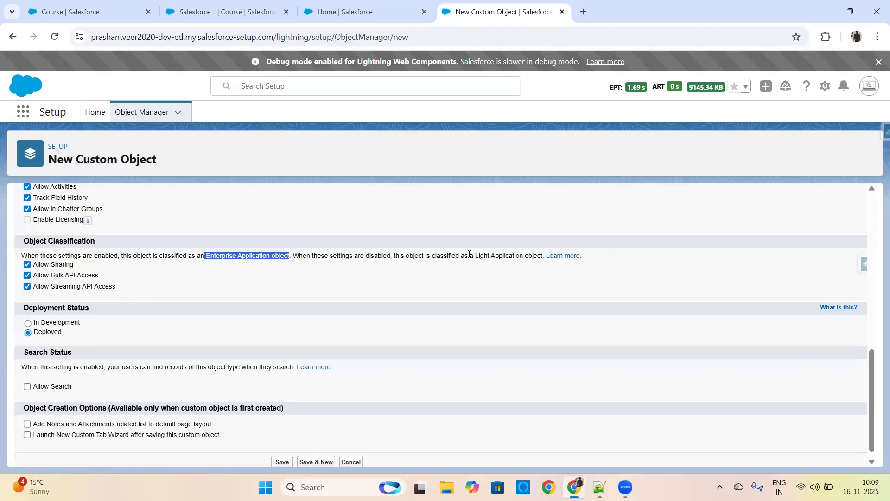
{"action": "left_click_drag", "start_coordinate": [475, 257], "coordinate": [542, 255]}
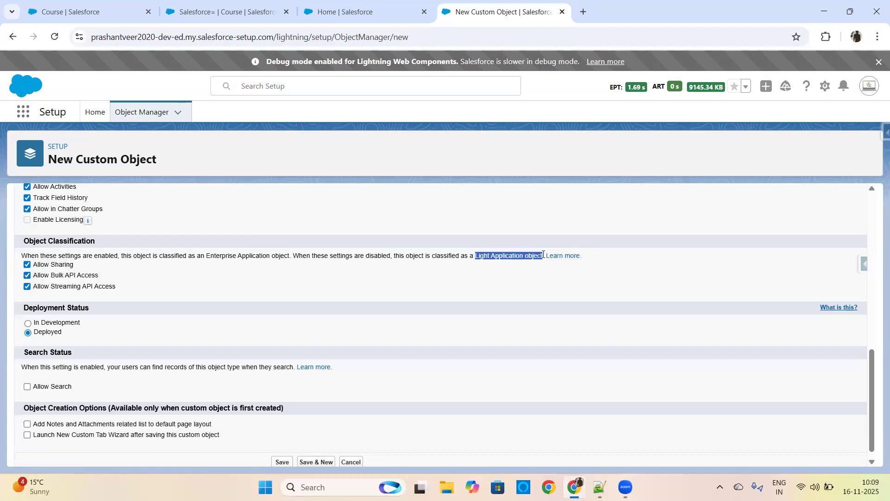
{"action": "left_click", "coordinate": [498, 286]}
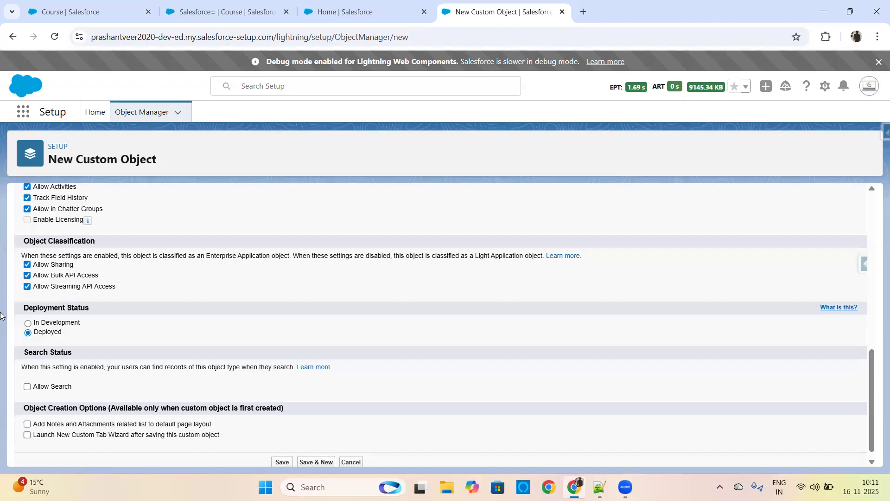
Step: Highlight Allow Bulk API Access under Object Classification and enable Allow Search for the Student object
{"action": "left_click_drag", "start_coordinate": [120, 287], "coordinate": [32, 279]}
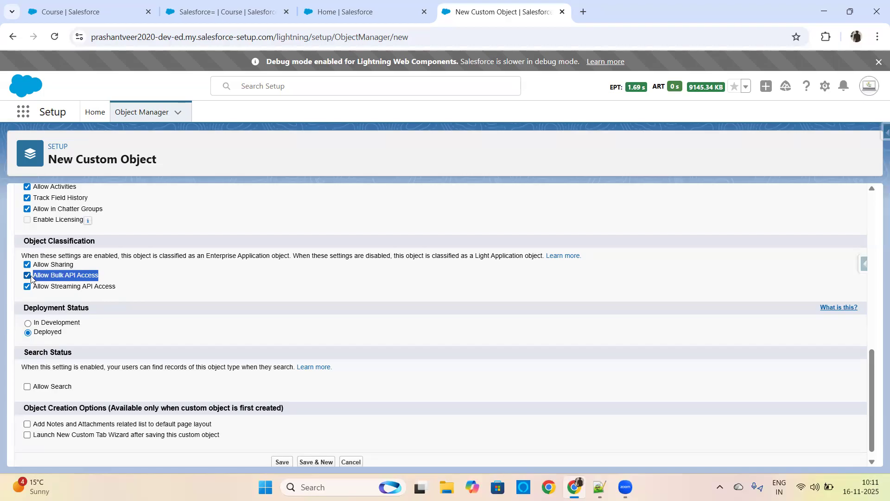
{"action": "left_click", "coordinate": [165, 288]}
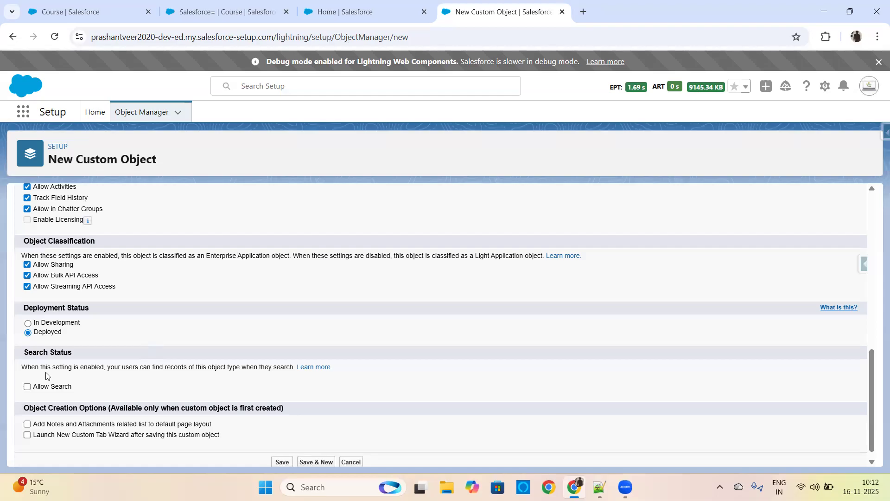
{"action": "left_click", "coordinate": [28, 387]}
Step: Go to the open Course record and run a global search for "Course"
{"action": "left_click", "coordinate": [227, 11]}
{"action": "left_click", "coordinate": [349, 85]}
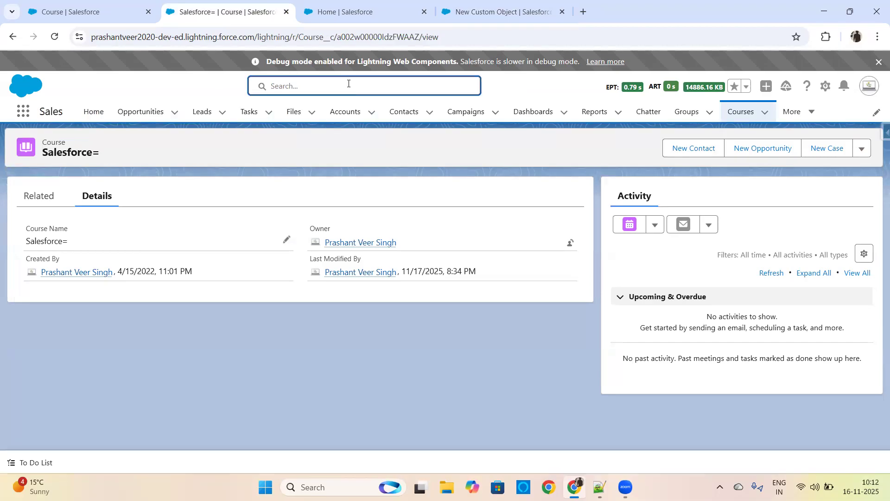
{"action": "type", "text": "Cour"}
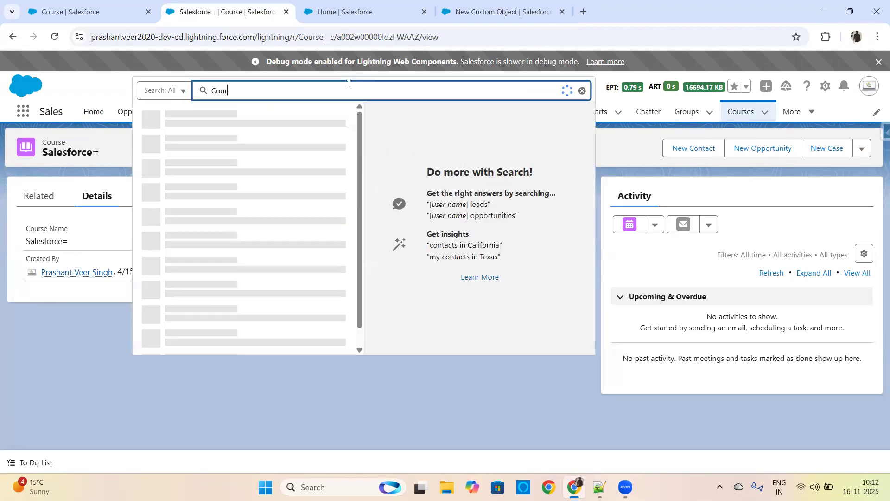
{"action": "type", "text": "se"}
{"action": "key", "text": "Return"}
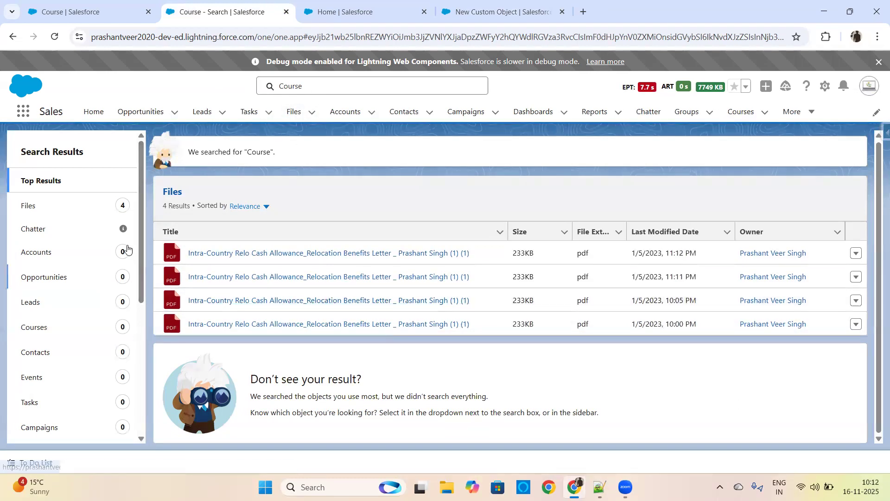
Step: Clear the search term and run a global search for "Salesforce" to find the course record
{"action": "left_click", "coordinate": [292, 87]}
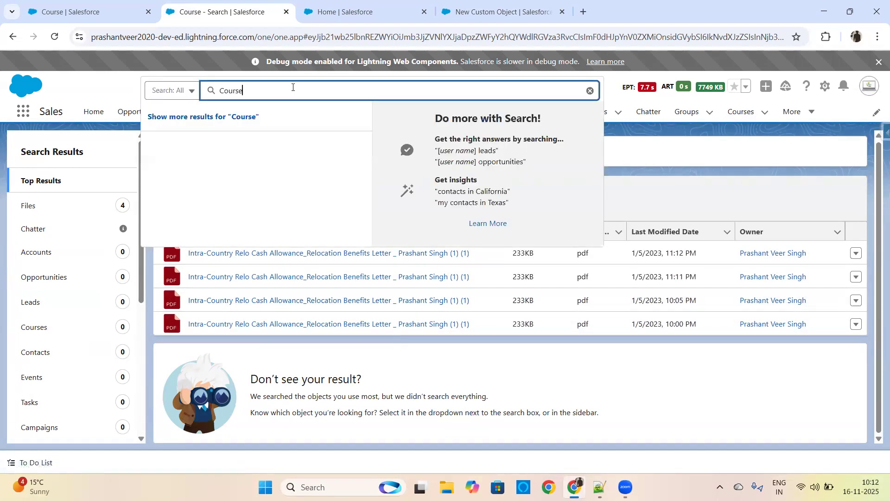
{"action": "left_click", "coordinate": [590, 91]}
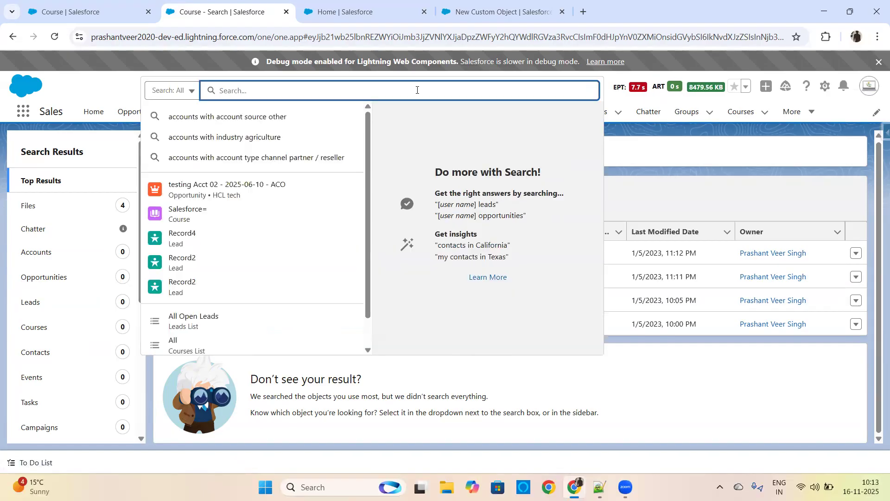
{"action": "type", "text": "Salesforce"}
{"action": "key", "text": "Return"}
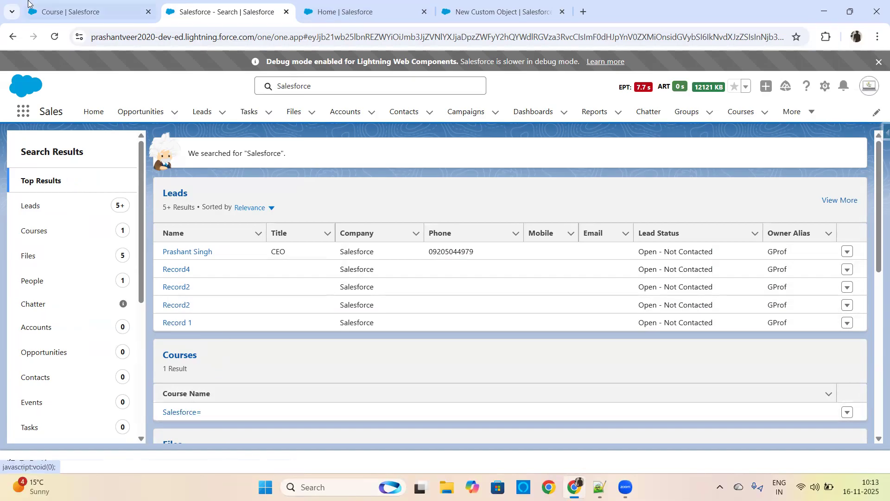
Step: Open the Course object definition for editing, check its Allow Search setting, and return to the New Custom Object form
{"action": "left_click", "coordinate": [97, 5]}
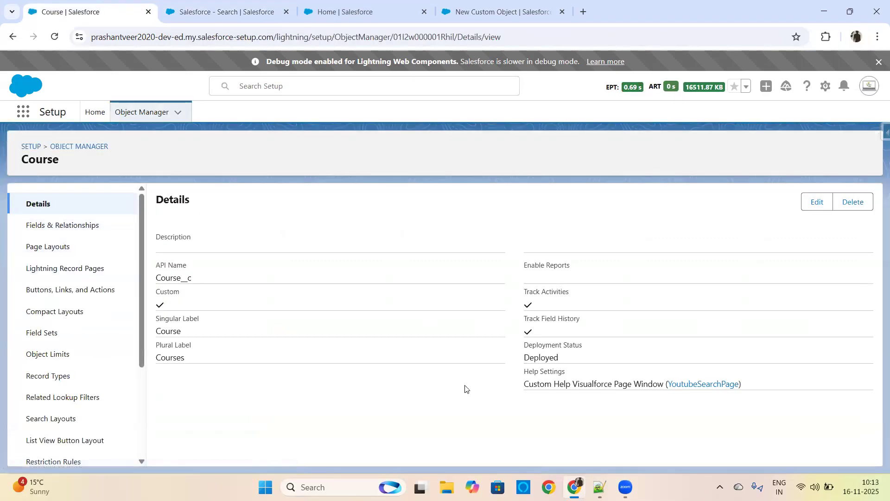
{"action": "left_click", "coordinate": [815, 202]}
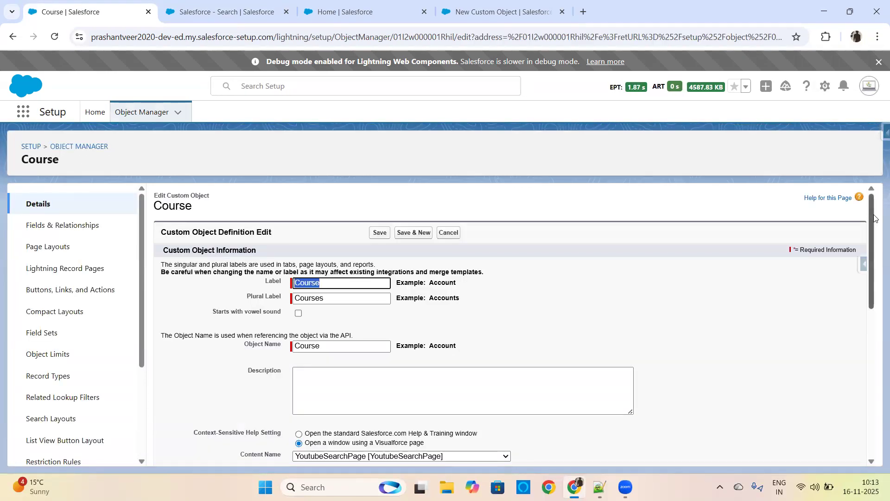
{"action": "left_click_drag", "start_coordinate": [871, 206], "coordinate": [862, 402]}
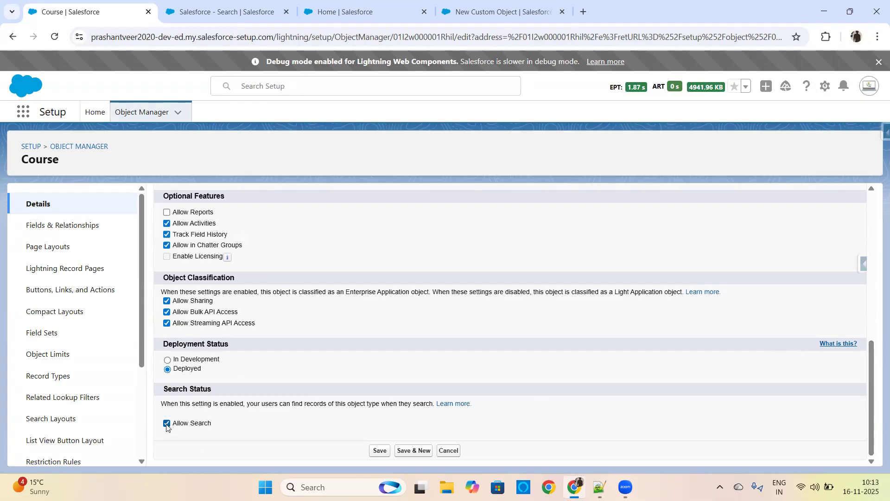
{"action": "left_click", "coordinate": [357, 6]}
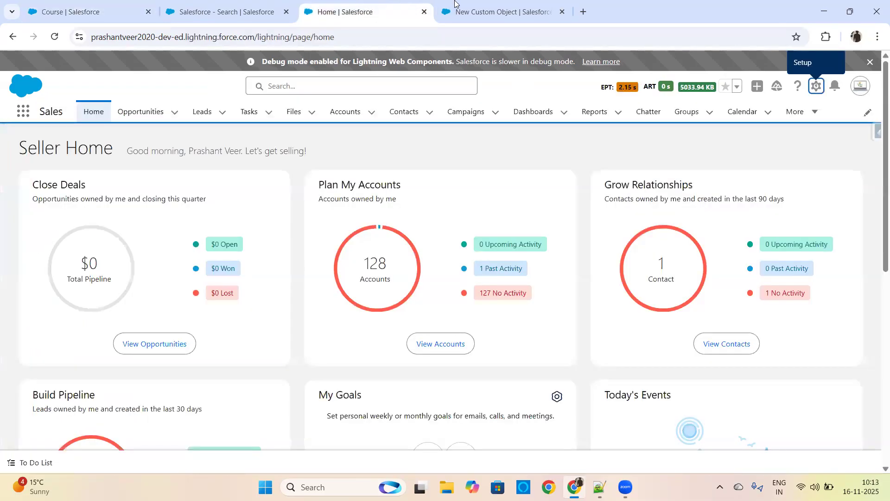
{"action": "left_click", "coordinate": [469, 5]}
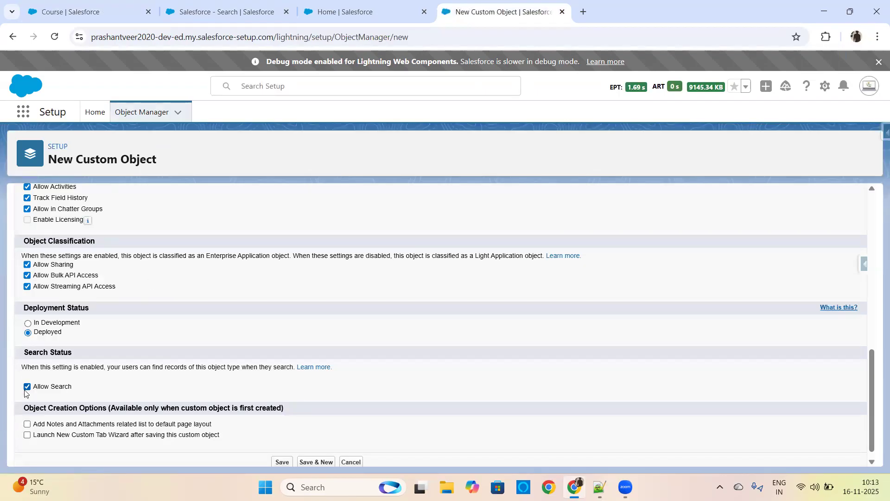
Step: Compare the global search results for "Salesforce" with the Allow Search option on the New Custom Object form
{"action": "left_click", "coordinate": [213, 10]}
{"action": "left_click", "coordinate": [315, 86]}
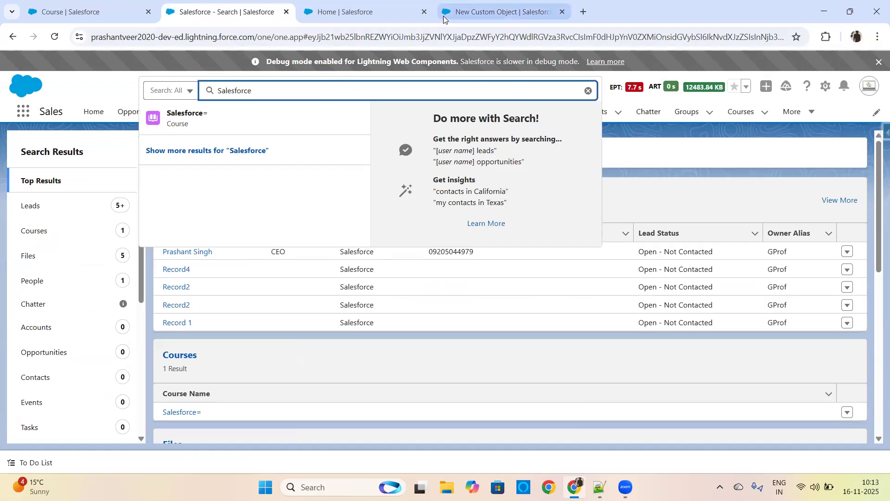
{"action": "left_click", "coordinate": [494, 10]}
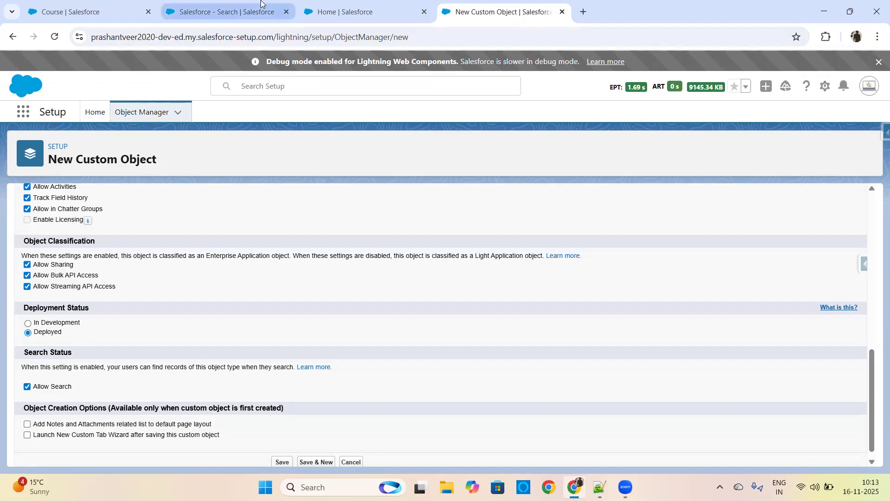
{"action": "left_click", "coordinate": [271, 12]}
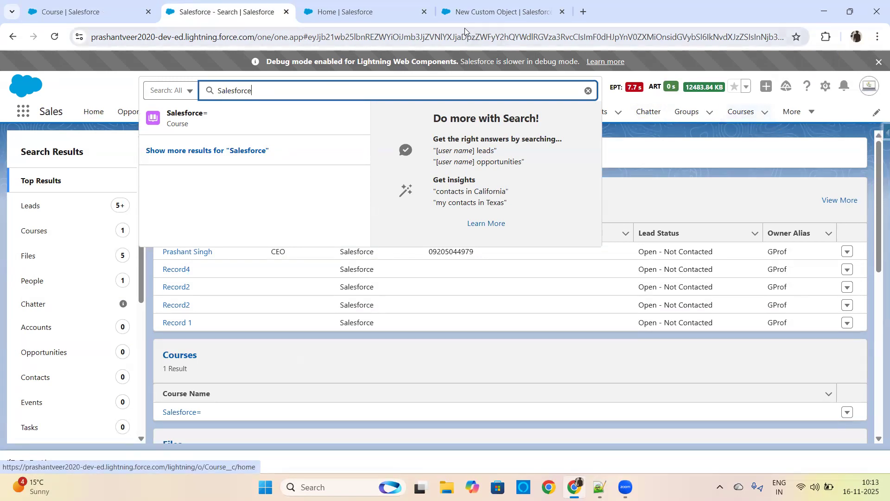
{"action": "left_click", "coordinate": [482, 9]}
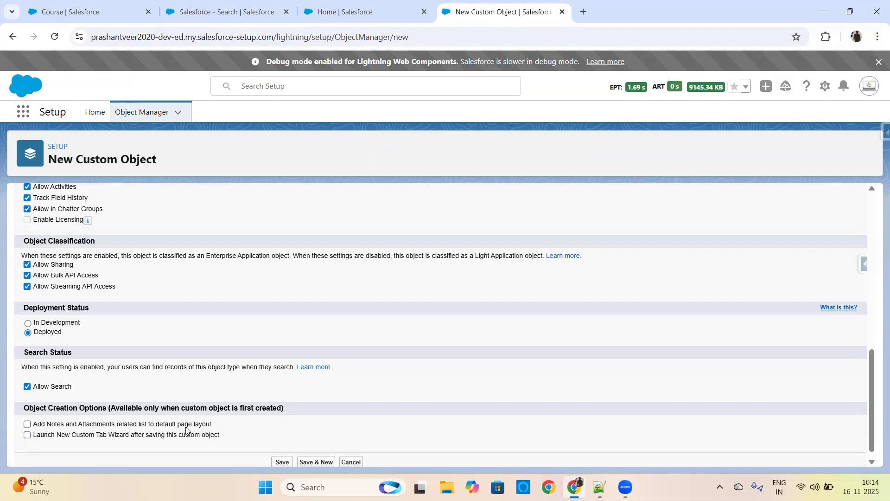
Step: Enable adding the Notes and Attachments related list and launching the New Custom Tab Wizard, and save the Student object
{"action": "left_click", "coordinate": [26, 425]}
{"action": "left_click", "coordinate": [37, 439]}
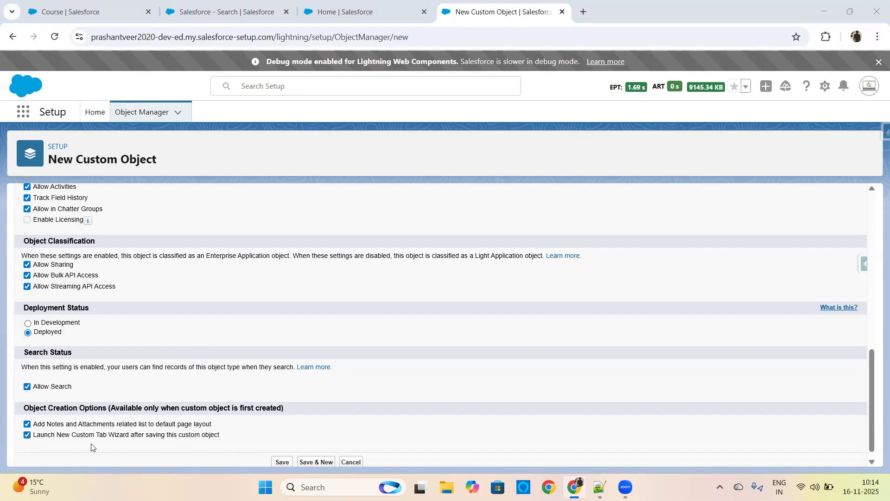
{"action": "left_click", "coordinate": [285, 463]}
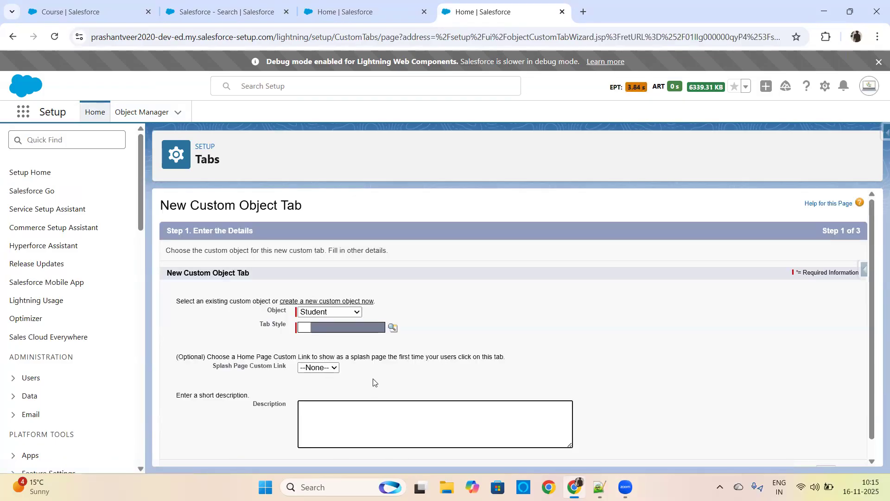
Step: Keep Student as the tab's object, choose the Bottle tab style, and continue to the Add to Profiles step
{"action": "left_click", "coordinate": [349, 313]}
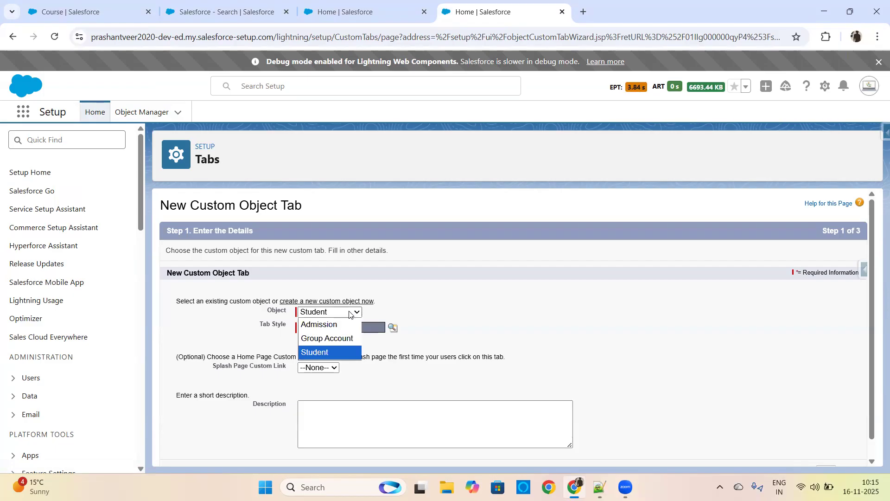
{"action": "left_click", "coordinate": [349, 313]}
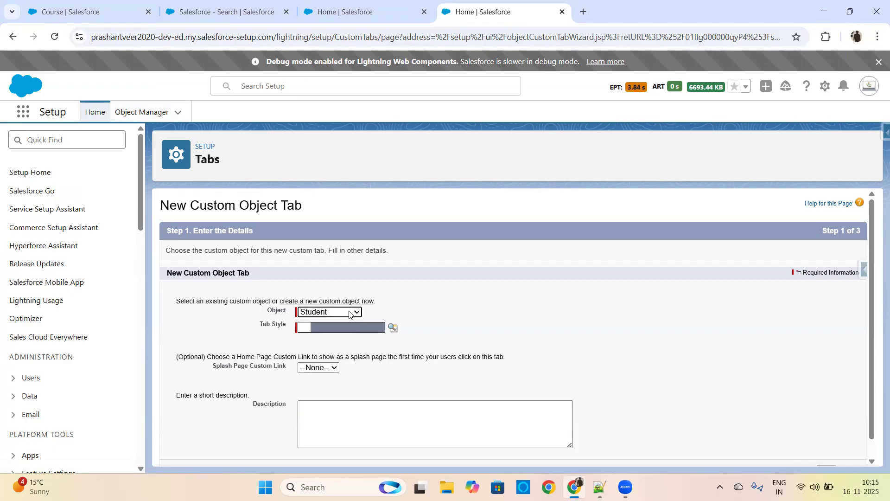
{"action": "left_click", "coordinate": [392, 329]}
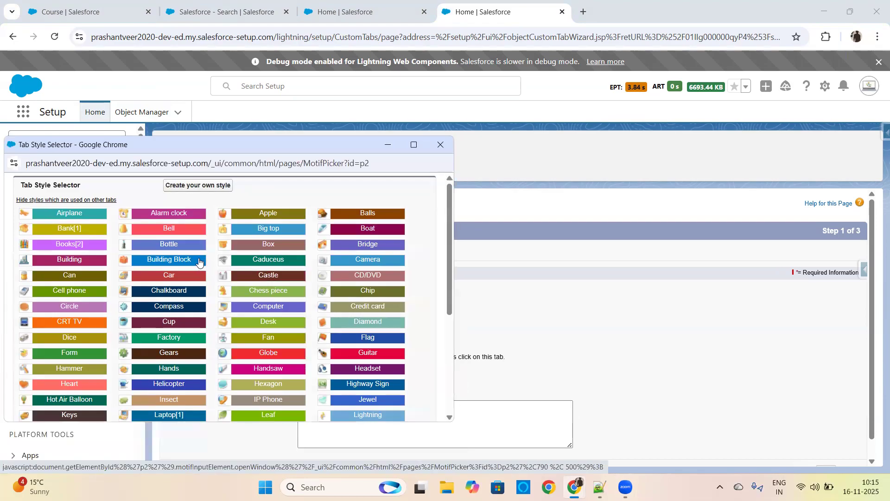
{"action": "left_click", "coordinate": [170, 245]}
{"action": "scroll", "coordinate": [333, 400], "scroll_direction": "down", "scroll_amount": 1}
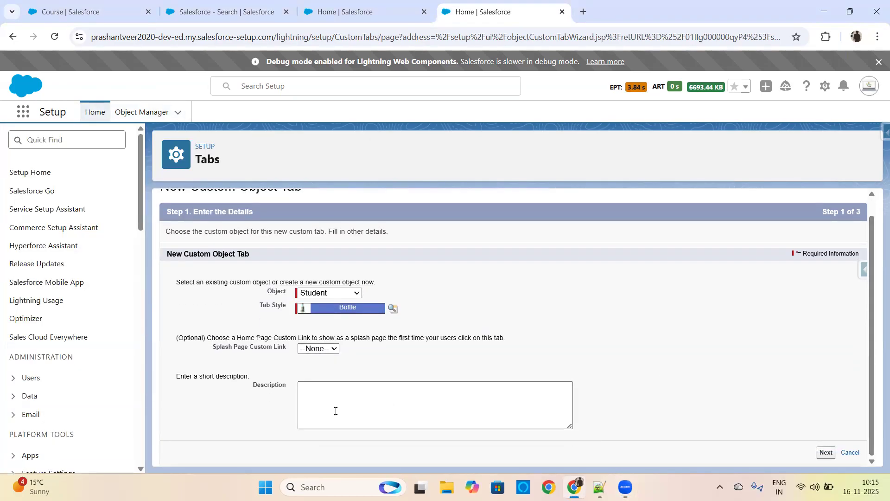
{"action": "left_click", "coordinate": [825, 452]}
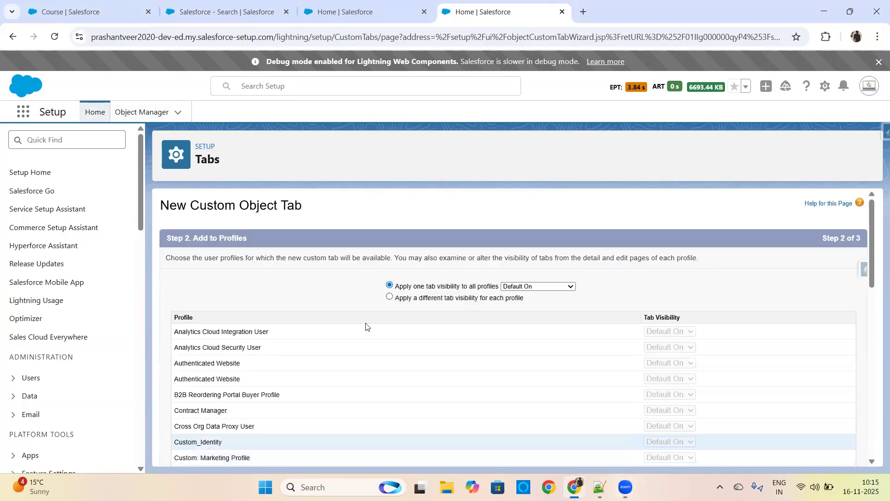
Step: Review the profiles and their tab visibility settings through to the end of the list
{"action": "scroll", "coordinate": [872, 256], "scroll_direction": "down", "scroll_amount": 2}
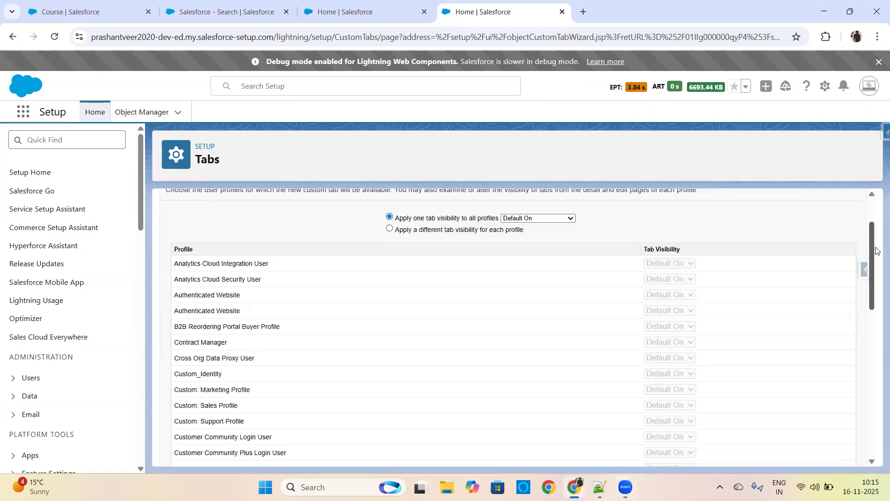
{"action": "left_click_drag", "start_coordinate": [876, 255], "coordinate": [876, 223]}
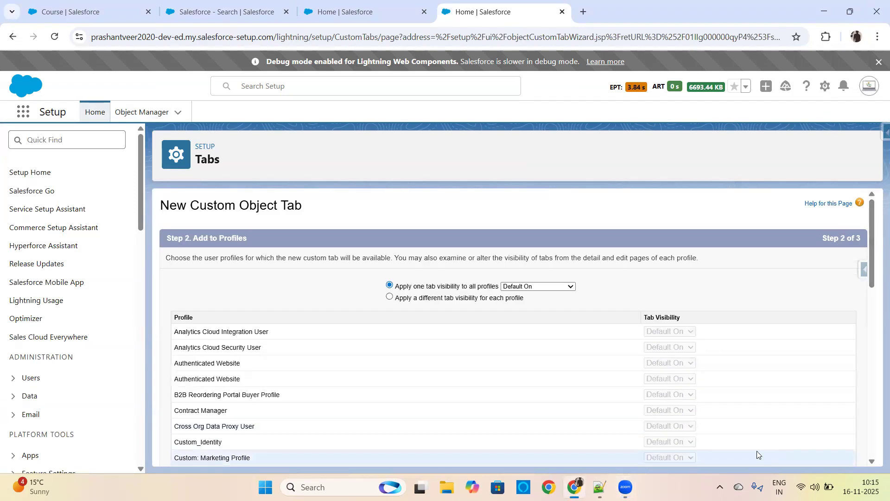
{"action": "left_click_drag", "start_coordinate": [871, 262], "coordinate": [871, 433]}
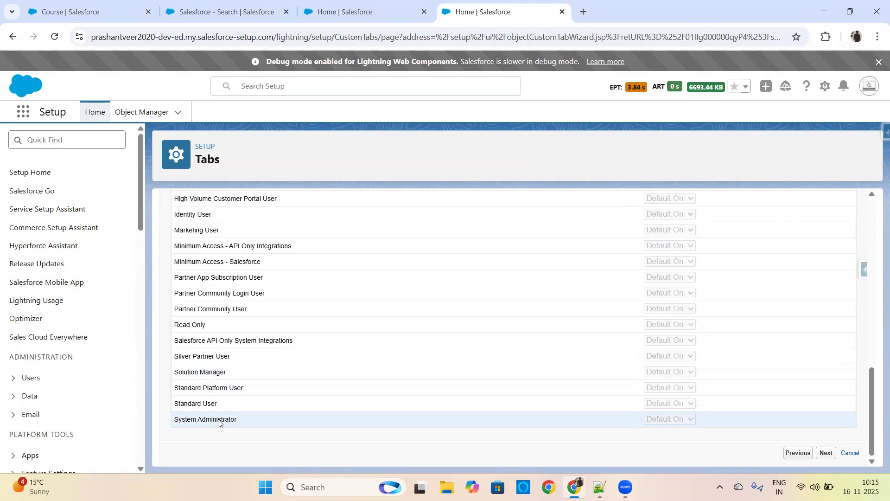
Step: Open the logged-in user's profile page from the search results page and view the User Detail to check the assigned profile
{"action": "left_click", "coordinate": [222, 13]}
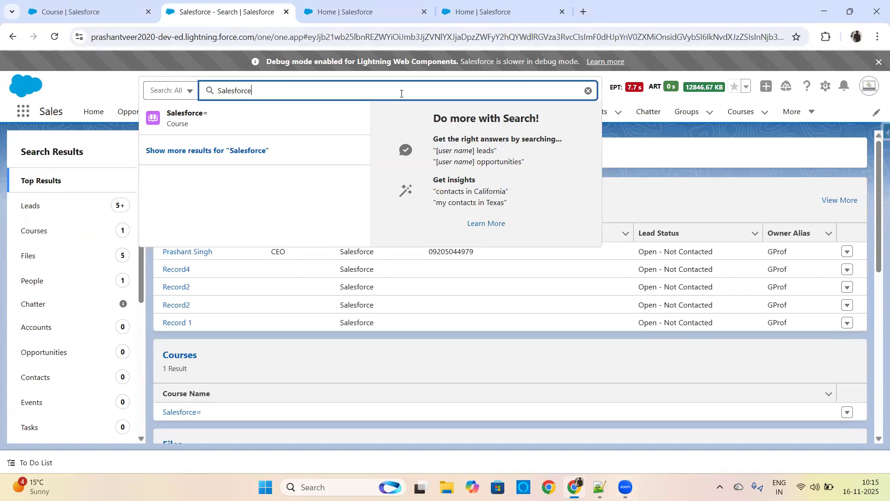
{"action": "left_click", "coordinate": [867, 83]}
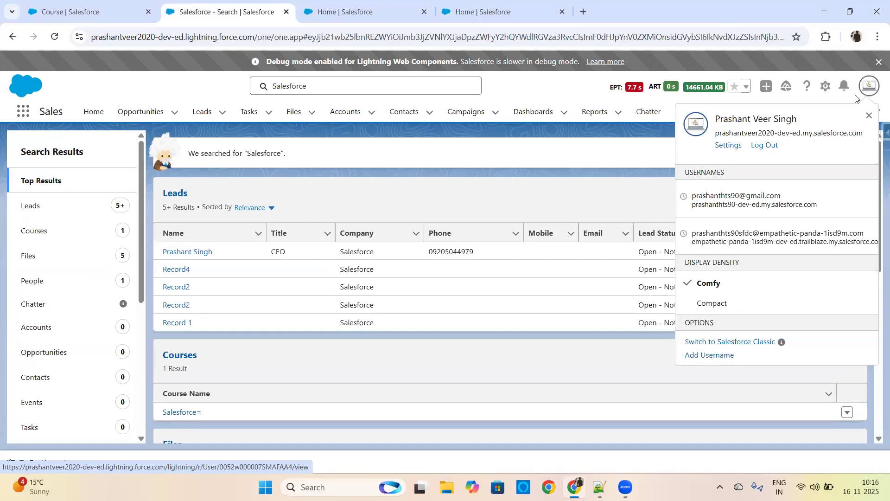
{"action": "left_click", "coordinate": [750, 122]}
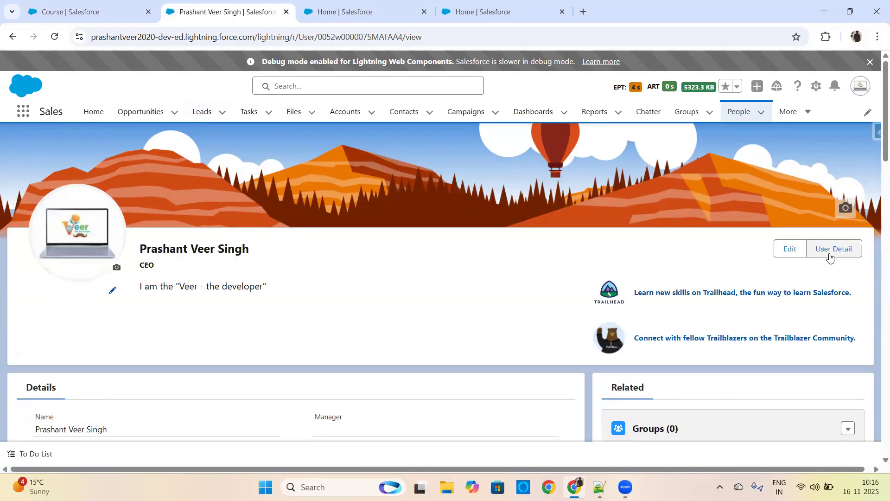
{"action": "left_click", "coordinate": [834, 255]}
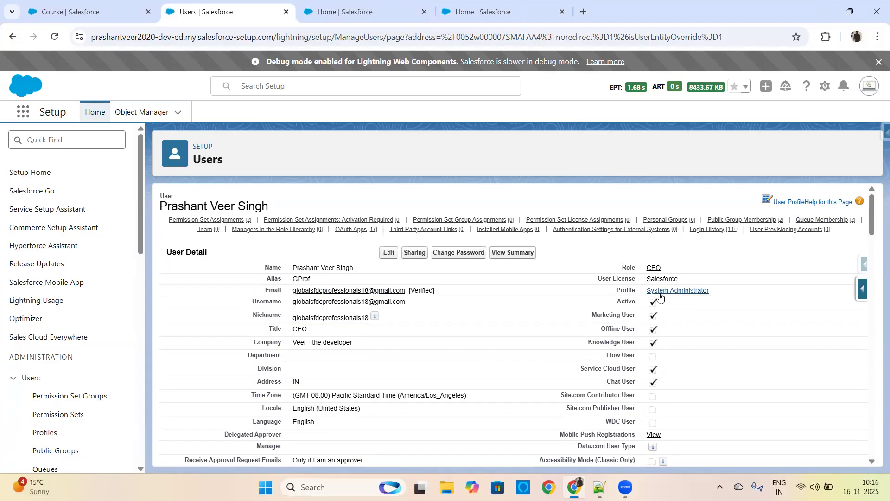
Step: Locate System Administrator in the tab wizard's profile list and compare it with the profile on the user's detail page
{"action": "left_click", "coordinate": [353, 13]}
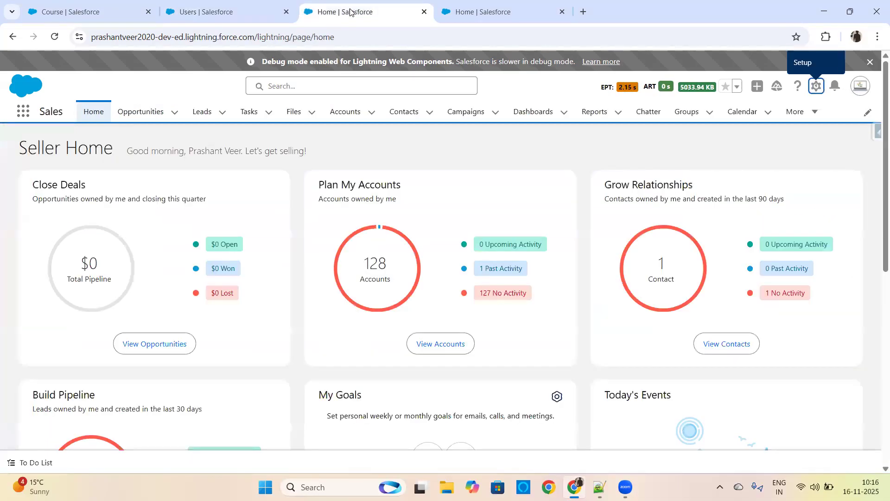
{"action": "left_click", "coordinate": [452, 9]}
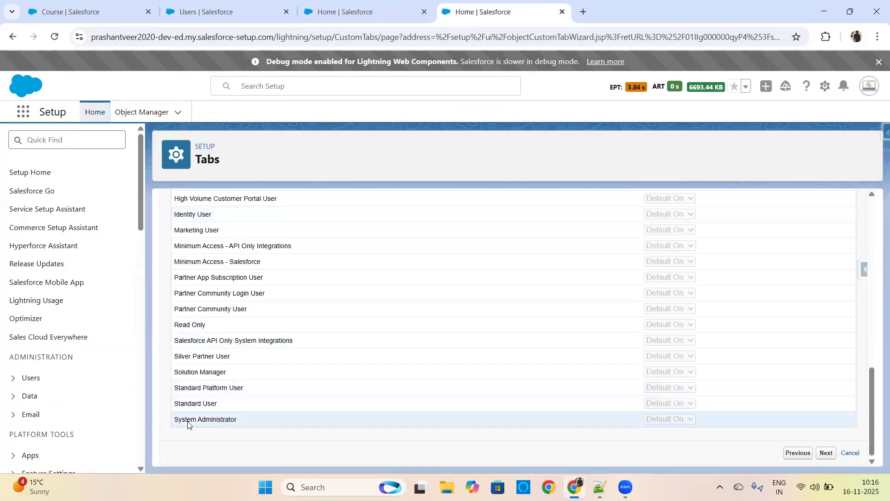
{"action": "left_click_drag", "start_coordinate": [178, 422], "coordinate": [234, 423]}
{"action": "left_click", "coordinate": [215, 3]}
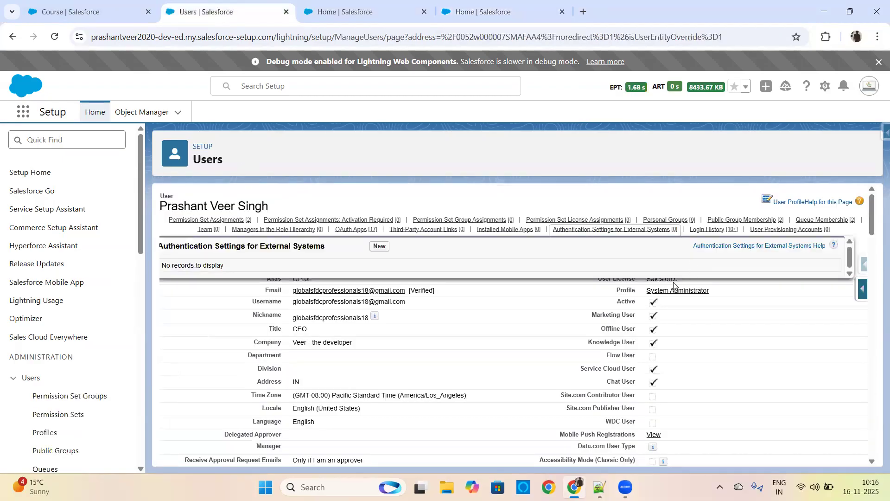
{"action": "left_click_drag", "start_coordinate": [294, 268], "coordinate": [353, 267]}
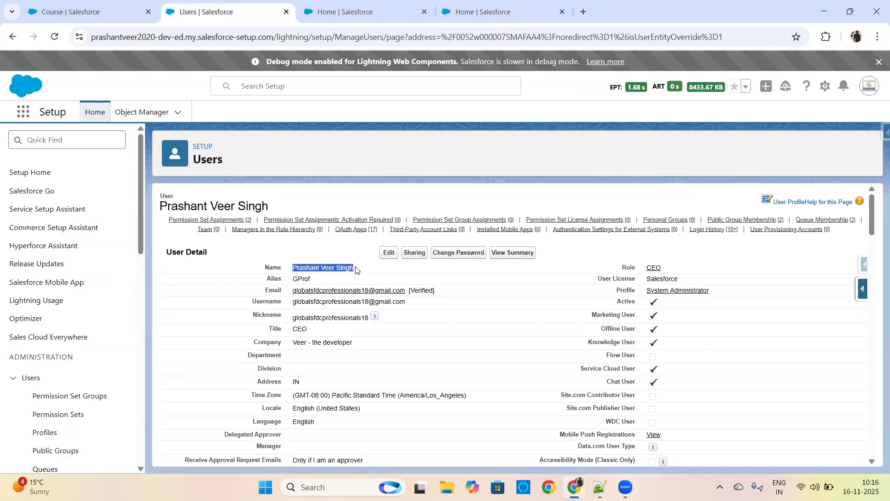
Step: Recheck System Administrator in the tab wizard's profile list, keep Default On for all profiles, and continue to the Add to Custom Apps step
{"action": "left_click", "coordinate": [324, 10]}
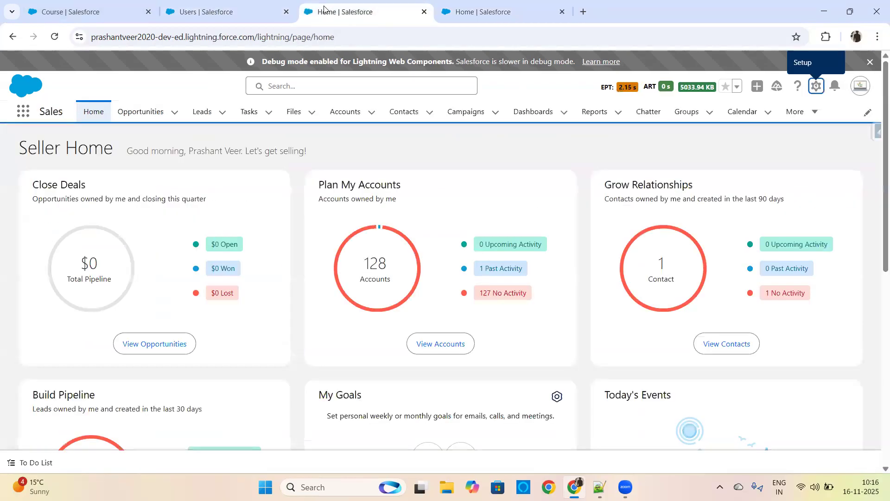
{"action": "left_click", "coordinate": [526, 6]}
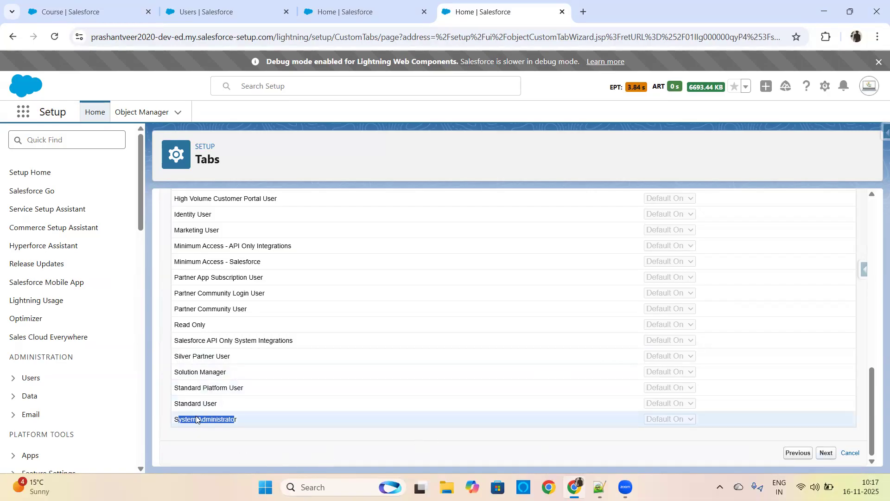
{"action": "left_click_drag", "start_coordinate": [875, 405], "coordinate": [876, 249]}
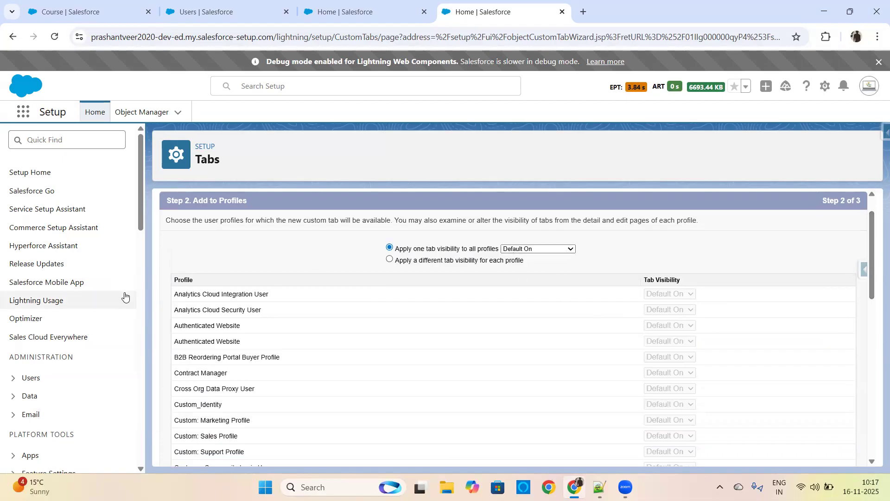
{"action": "left_click_drag", "start_coordinate": [871, 273], "coordinate": [871, 432]}
{"action": "left_click", "coordinate": [184, 430]}
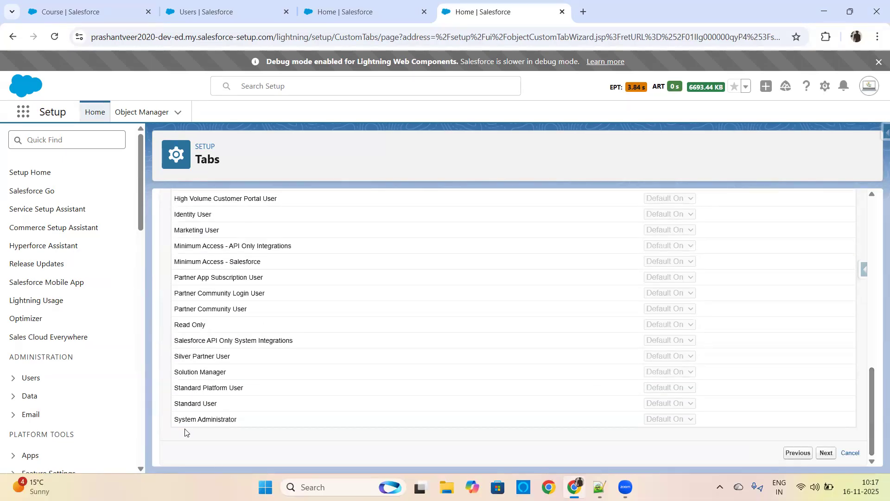
{"action": "left_click_drag", "start_coordinate": [173, 420], "coordinate": [277, 419]}
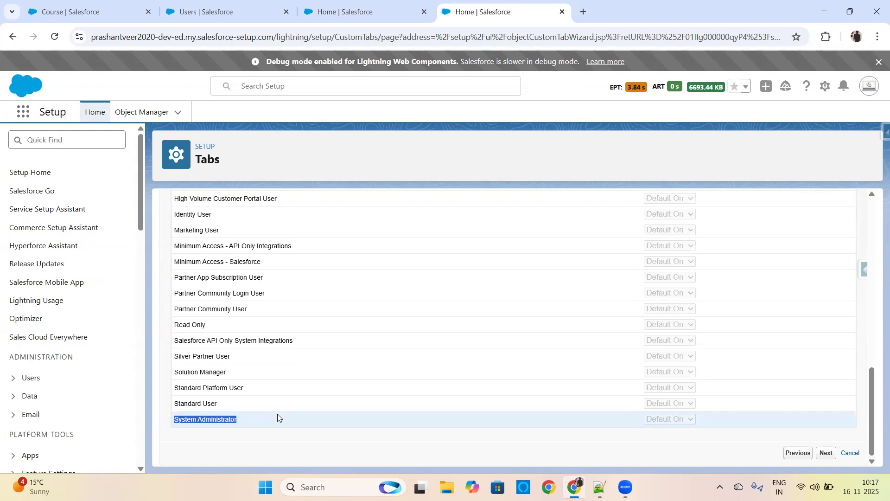
{"action": "left_click", "coordinate": [819, 458]}
Step: Review the custom apps list, include the tab in every app including My Service Journey, and save the Student tab
{"action": "left_click_drag", "start_coordinate": [872, 243], "coordinate": [866, 436]}
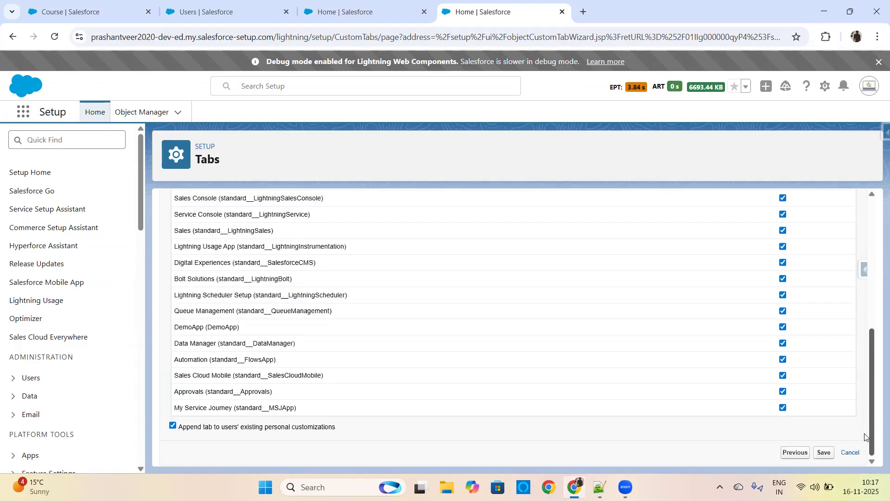
{"action": "left_click_drag", "start_coordinate": [870, 388], "coordinate": [875, 269]}
{"action": "left_click_drag", "start_coordinate": [874, 277], "coordinate": [873, 235]}
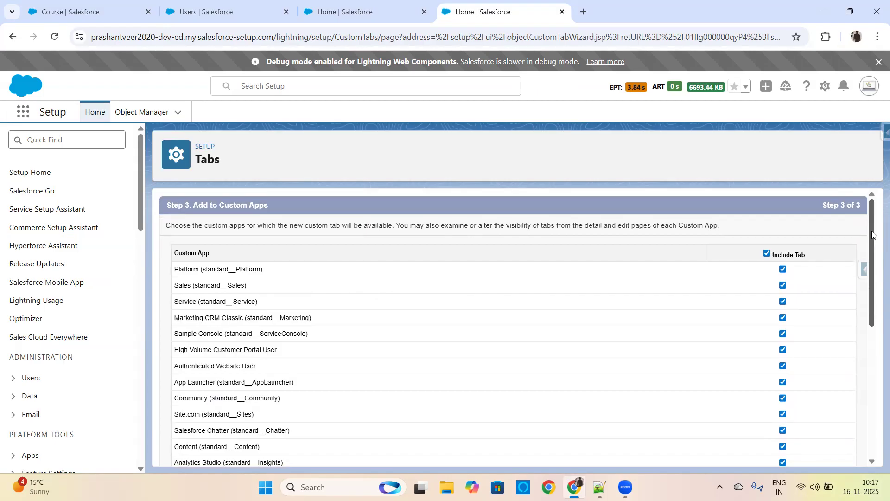
{"action": "mouse_move", "coordinate": [872, 231]}
{"action": "left_mouse_down"}
{"action": "mouse_move", "coordinate": [874, 243]}
{"action": "mouse_move", "coordinate": [875, 218]}
{"action": "left_mouse_up"}
{"action": "left_click_drag", "start_coordinate": [872, 228], "coordinate": [873, 235]}
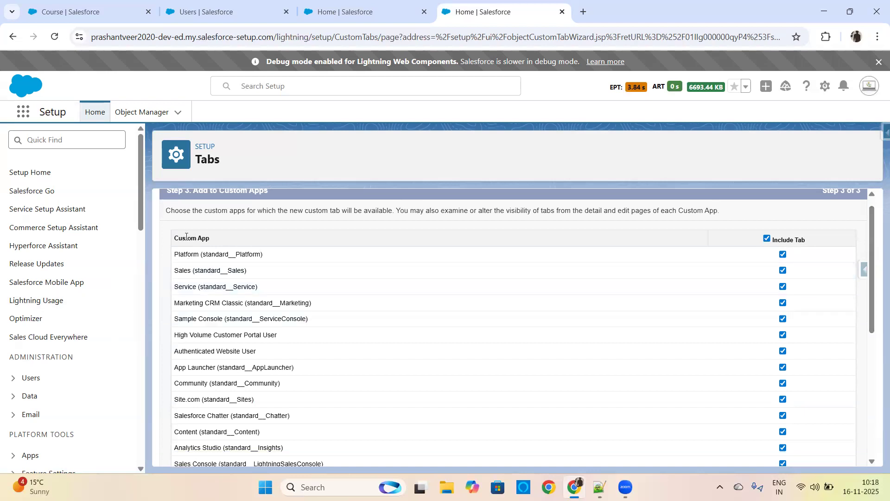
{"action": "left_click_drag", "start_coordinate": [874, 243], "coordinate": [874, 206]}
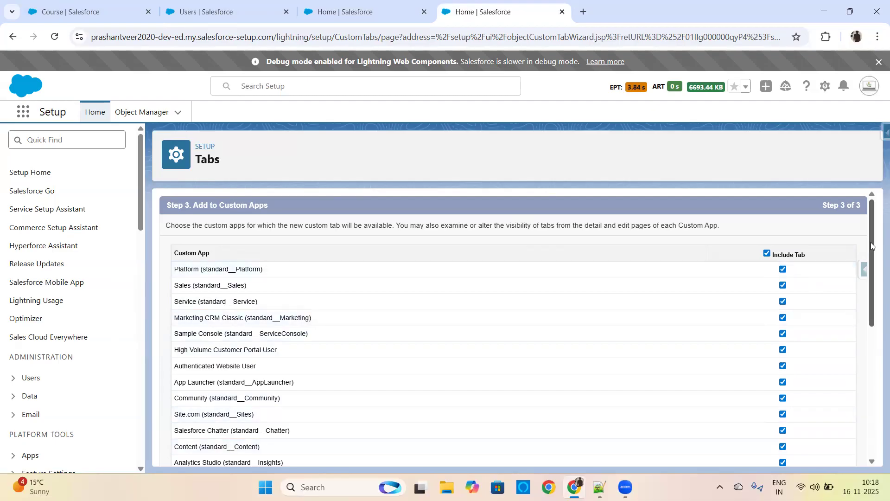
{"action": "left_click_drag", "start_coordinate": [871, 272], "coordinate": [875, 389]}
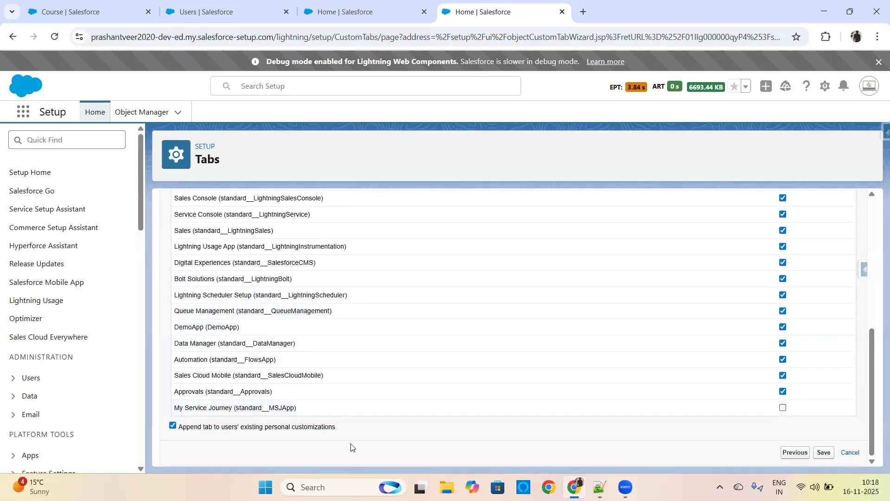
{"action": "left_click_drag", "start_coordinate": [300, 409], "coordinate": [202, 407]}
{"action": "left_click", "coordinate": [783, 407]}
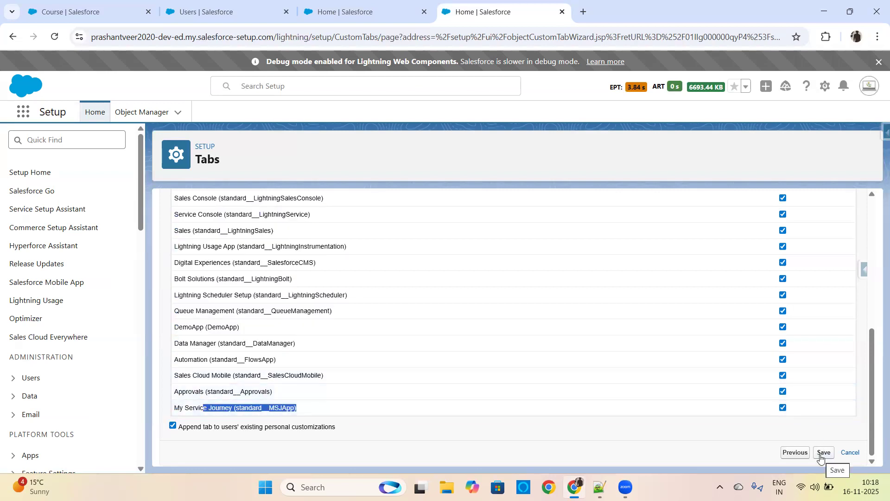
{"action": "left_click", "coordinate": [820, 454]}
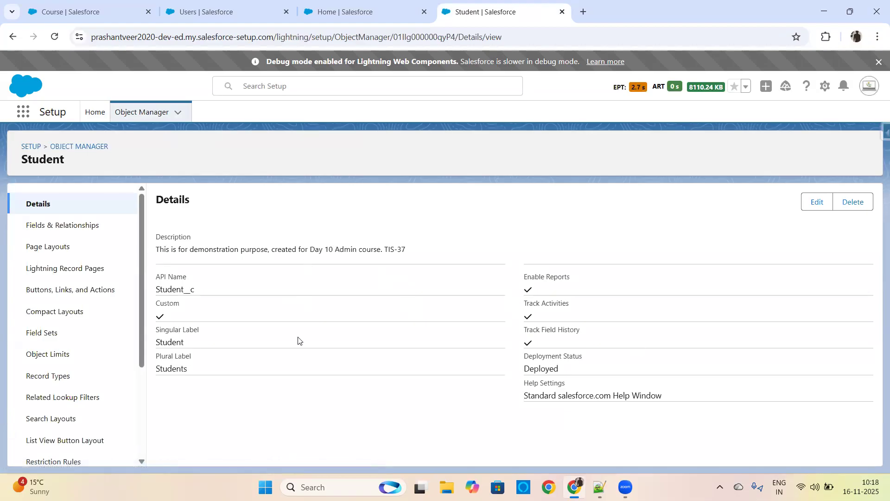
Step: Look over Student's Fields & Relationships, then reload the Sales app and start a new record from the Students list
{"action": "left_click", "coordinate": [64, 232]}
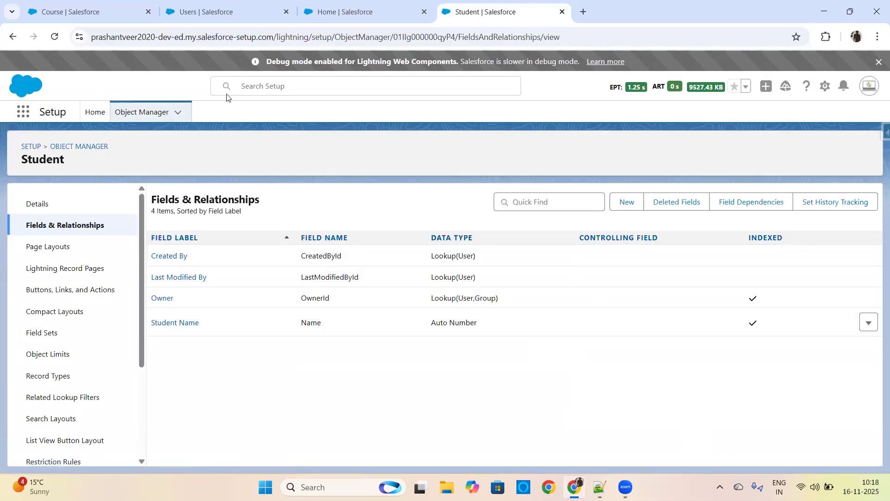
{"action": "left_click", "coordinate": [103, 11]}
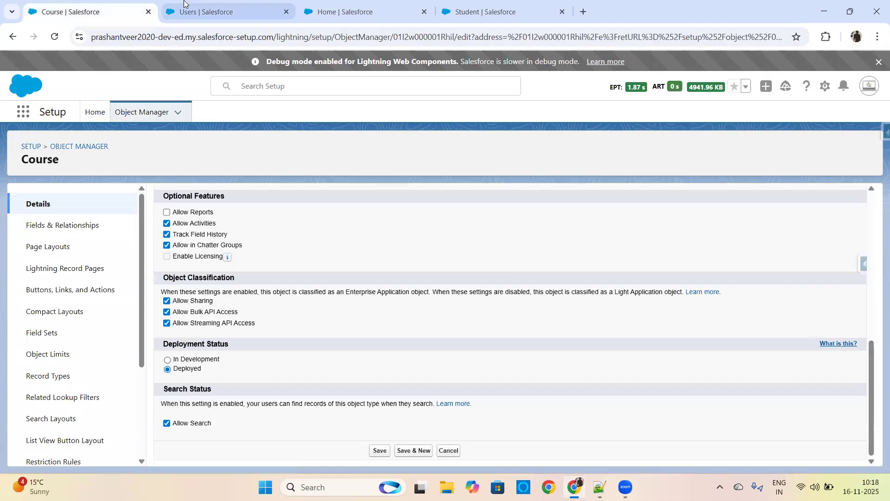
{"action": "left_click", "coordinate": [184, 3]}
{"action": "left_click", "coordinate": [327, 11]}
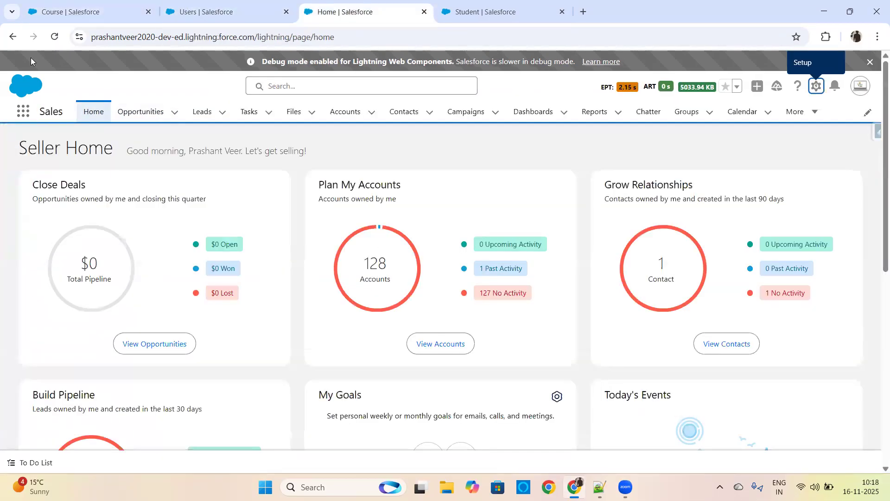
{"action": "left_click", "coordinate": [55, 37]}
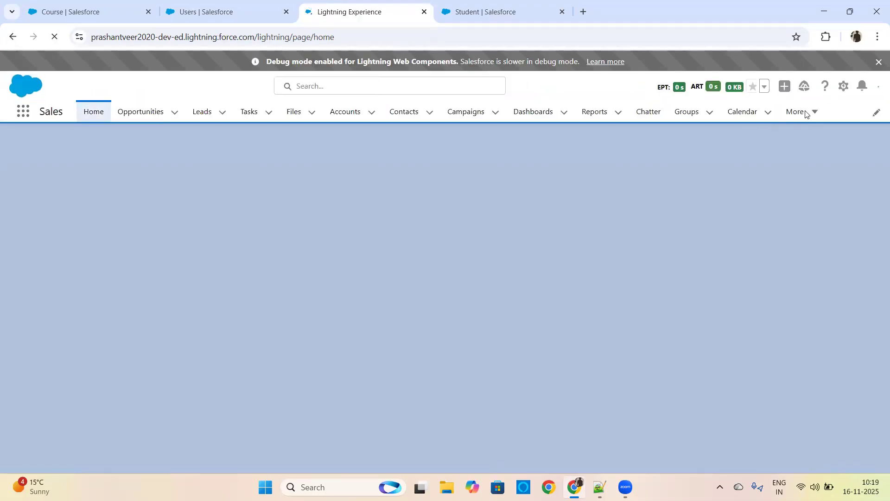
{"action": "left_click", "coordinate": [817, 114]}
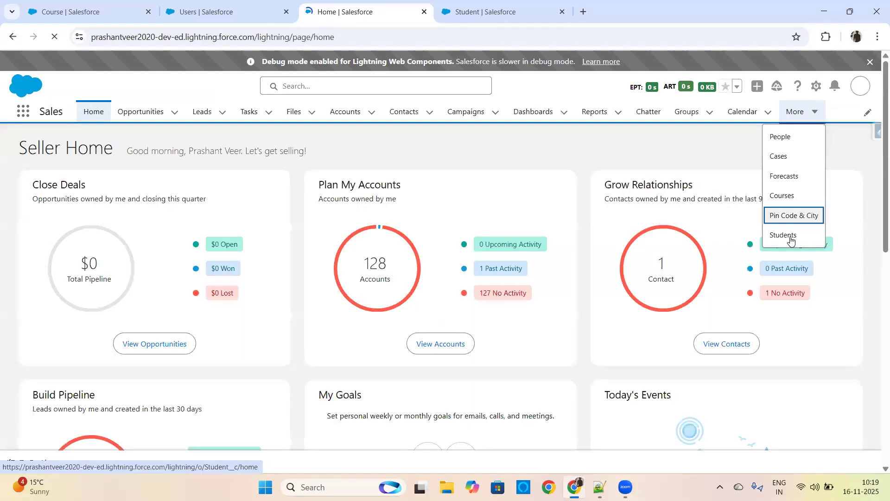
{"action": "left_click", "coordinate": [790, 237]}
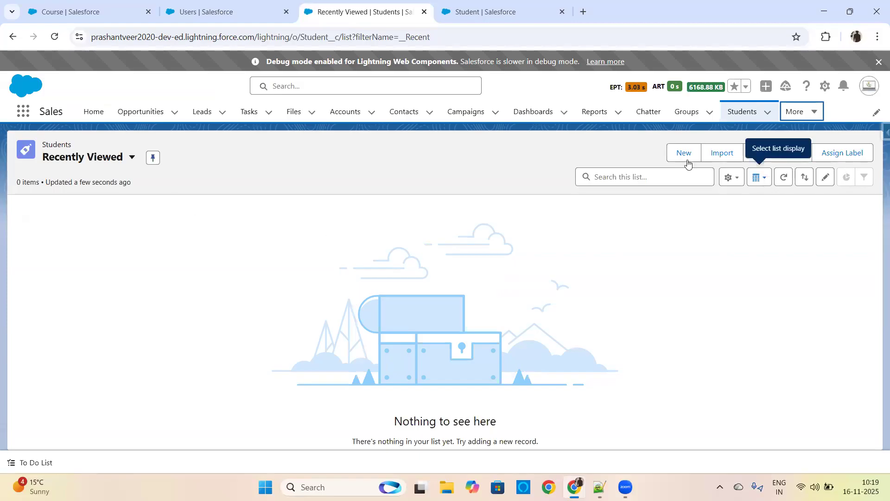
{"action": "left_click", "coordinate": [686, 156]}
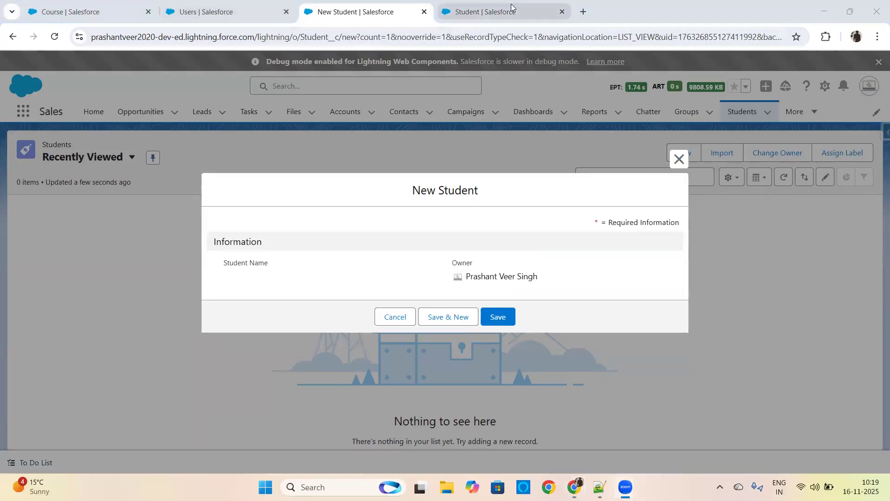
Step: Duplicate the New Student browser tab, place the copy before the original, and close the Users tab
{"action": "left_click", "coordinate": [471, 12]}
{"action": "left_click", "coordinate": [223, 12]}
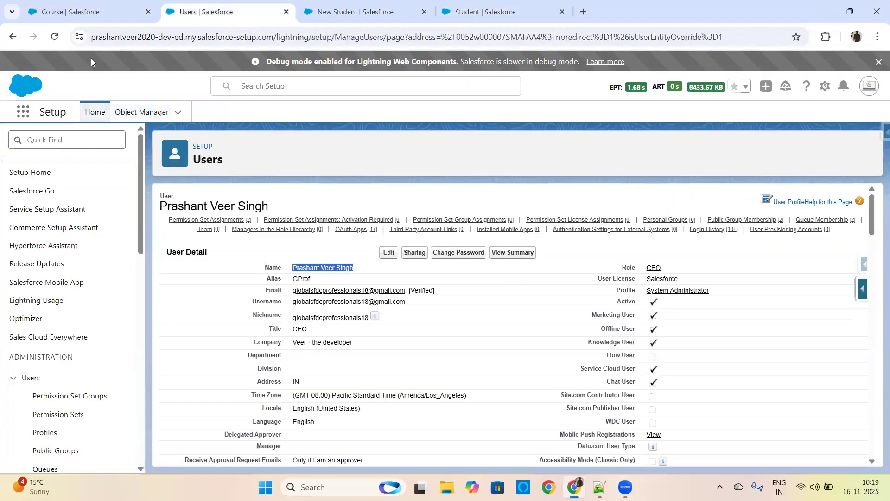
{"action": "left_click", "coordinate": [77, 8]}
{"action": "left_click", "coordinate": [195, 6]}
{"action": "left_click", "coordinate": [348, 11]}
{"action": "right_click", "coordinate": [346, 10]}
{"action": "left_click", "coordinate": [388, 114]}
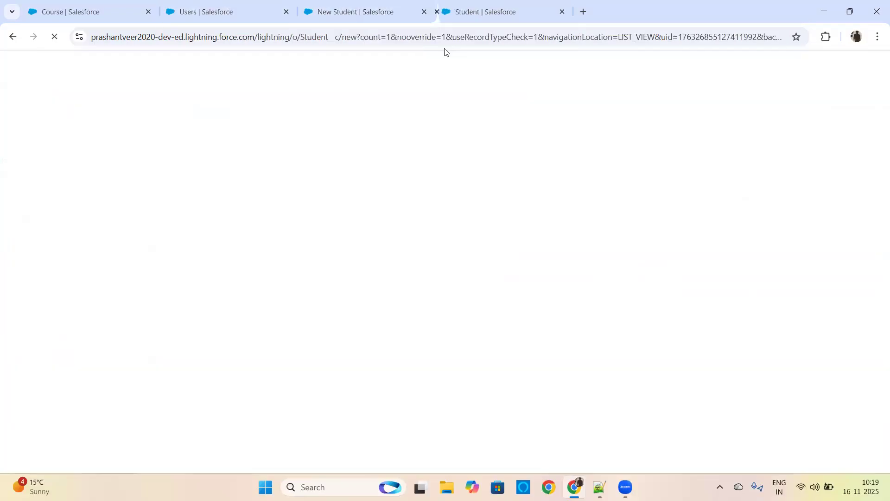
{"action": "left_click_drag", "start_coordinate": [503, 10], "coordinate": [365, 12]}
{"action": "left_click", "coordinate": [237, 5]}
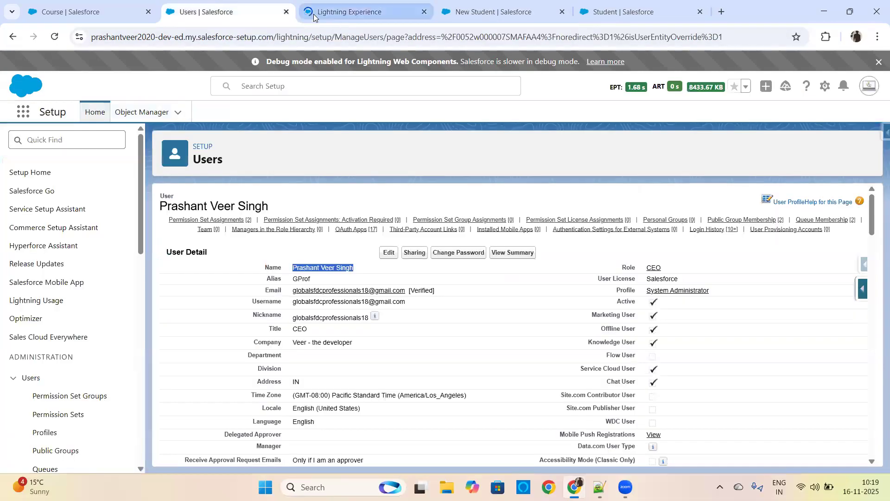
{"action": "left_click", "coordinate": [286, 12]}
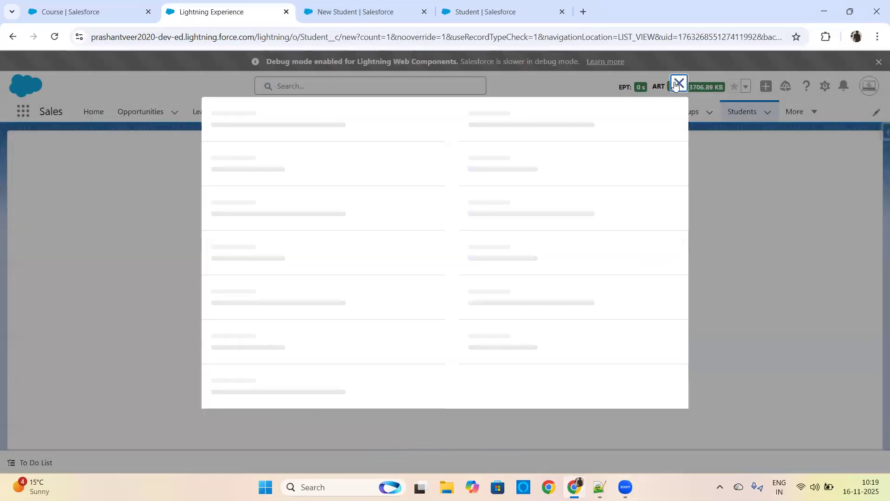
Step: In the duplicated tab, dismiss the New Student form, open Courses, and start a new course record to examine its Course Name field
{"action": "left_click", "coordinate": [678, 83]}
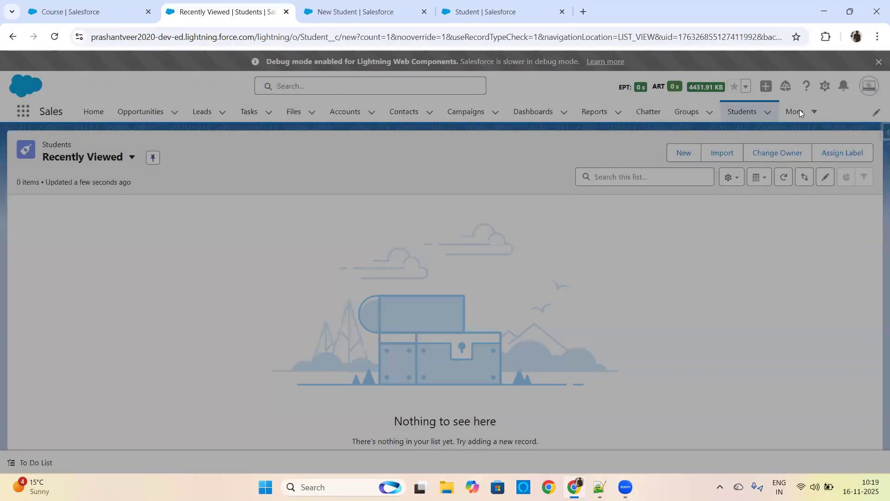
{"action": "left_click", "coordinate": [799, 114]}
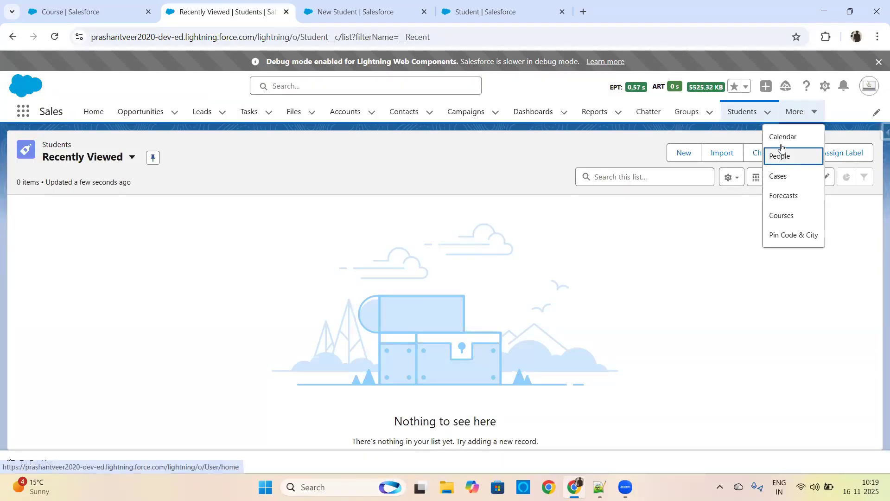
{"action": "left_click", "coordinate": [780, 216]}
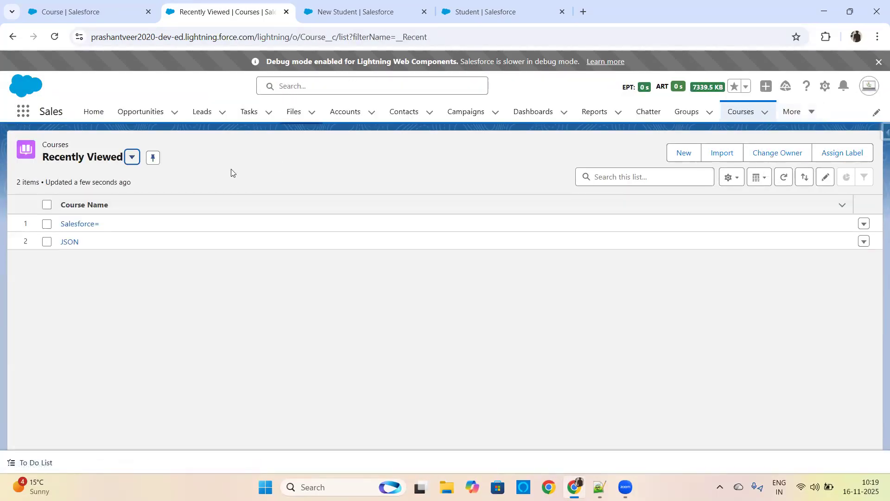
{"action": "left_click", "coordinate": [685, 156]}
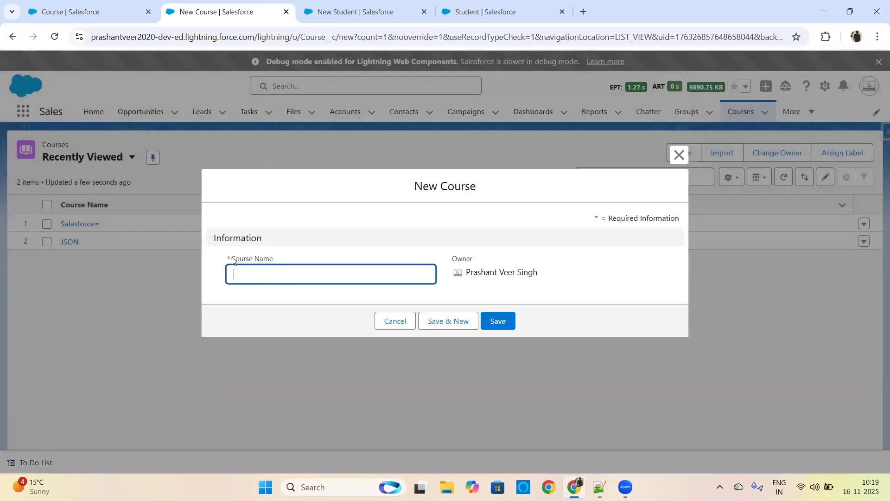
{"action": "left_click_drag", "start_coordinate": [232, 258], "coordinate": [277, 255]}
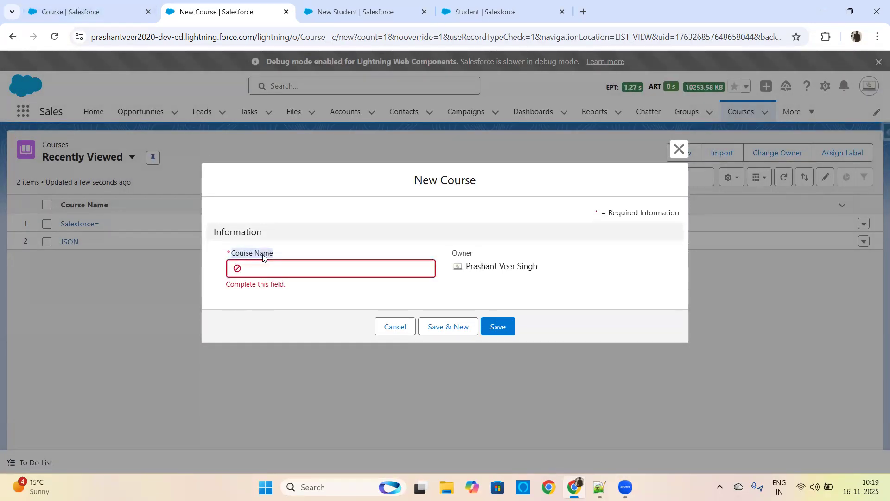
{"action": "left_click", "coordinate": [261, 265]}
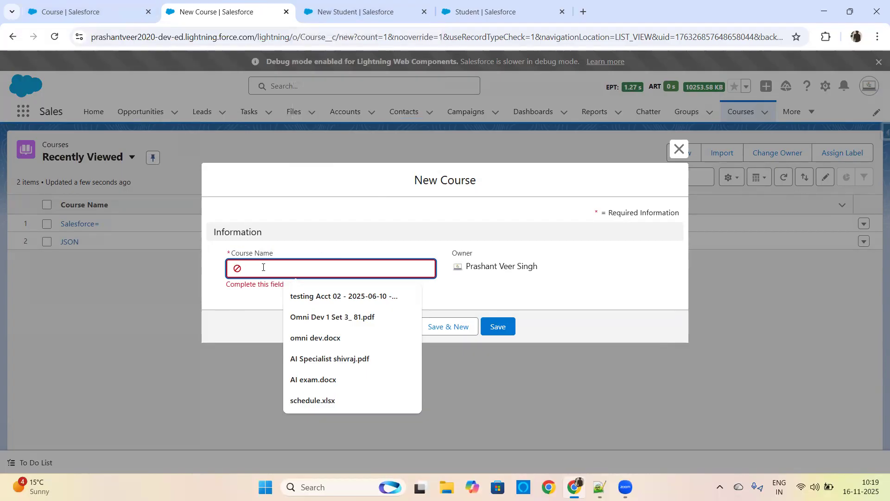
Step: Compare the New Student form with the New Course form, save the student record, and check its Student Name
{"action": "left_click", "coordinate": [329, 11]}
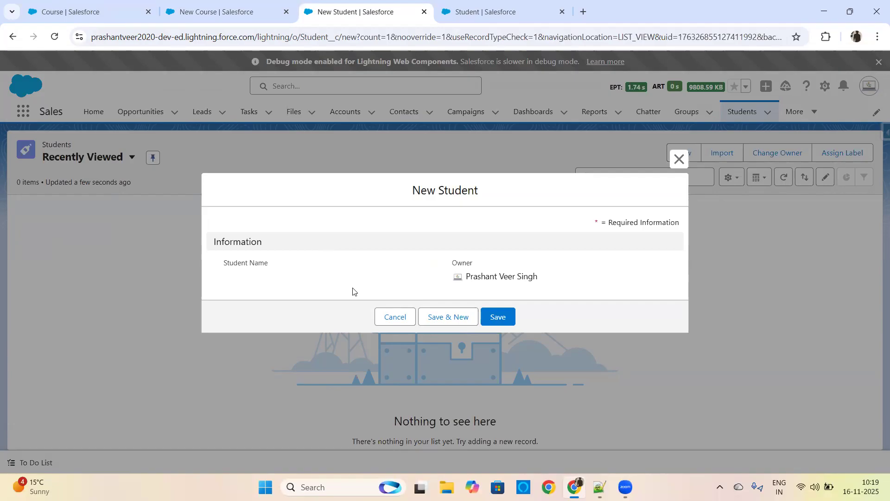
{"action": "left_click", "coordinate": [232, 13]}
{"action": "left_click", "coordinate": [362, 5]}
{"action": "left_click", "coordinate": [499, 318]}
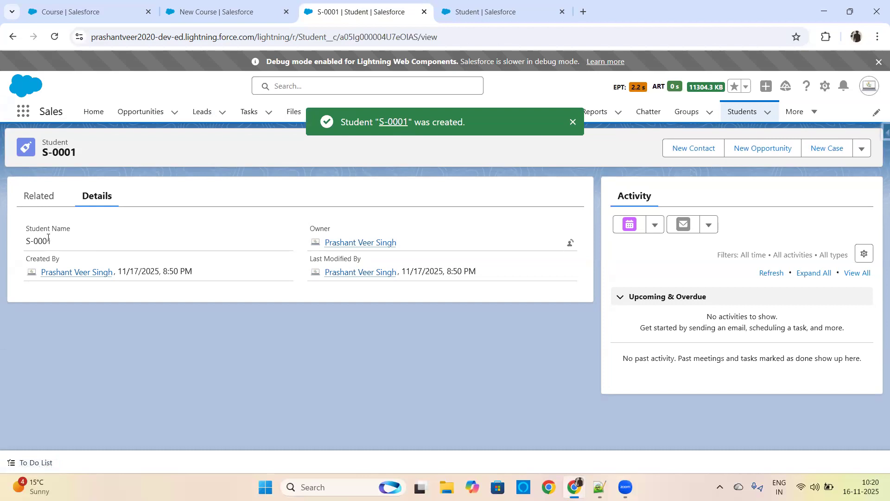
{"action": "left_click_drag", "start_coordinate": [51, 242], "coordinate": [23, 241]}
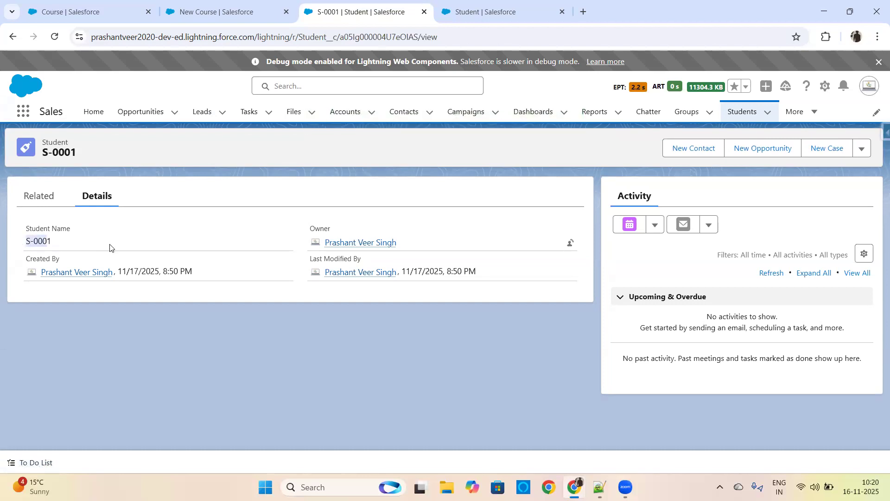
{"action": "left_click", "coordinate": [77, 247]}
Step: Return to the Students list and create a second student record
{"action": "left_click", "coordinate": [744, 111]}
{"action": "left_click", "coordinate": [687, 160]}
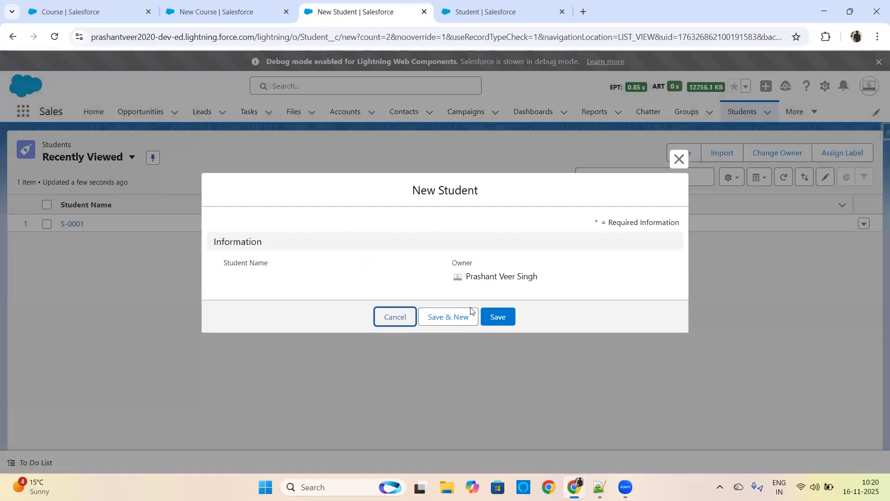
{"action": "left_click", "coordinate": [492, 319]}
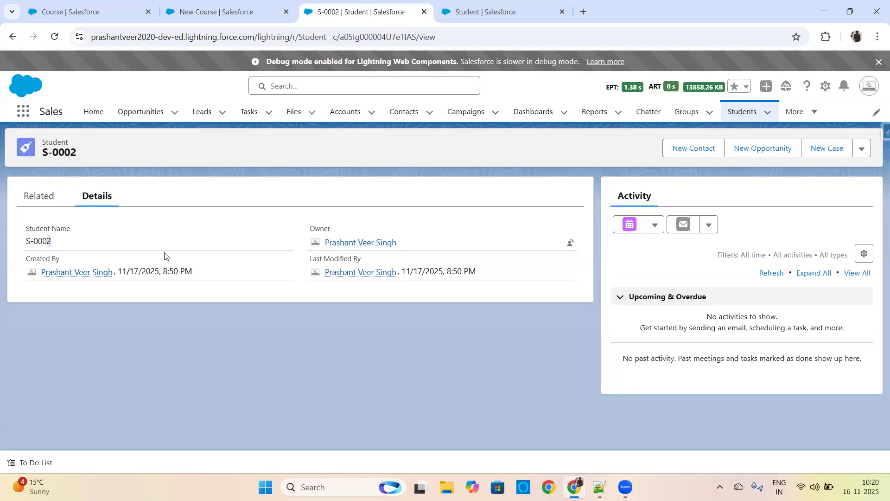
Step: In the New Course form, enter a person's first name as the Course Name and save the record
{"action": "left_click", "coordinate": [218, 12]}
{"action": "left_click", "coordinate": [293, 266]}
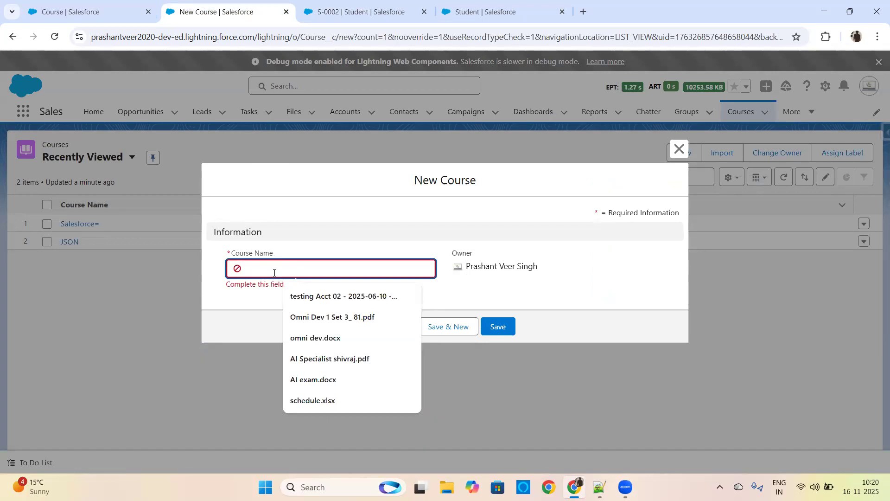
{"action": "type", "text": "Vikram"}
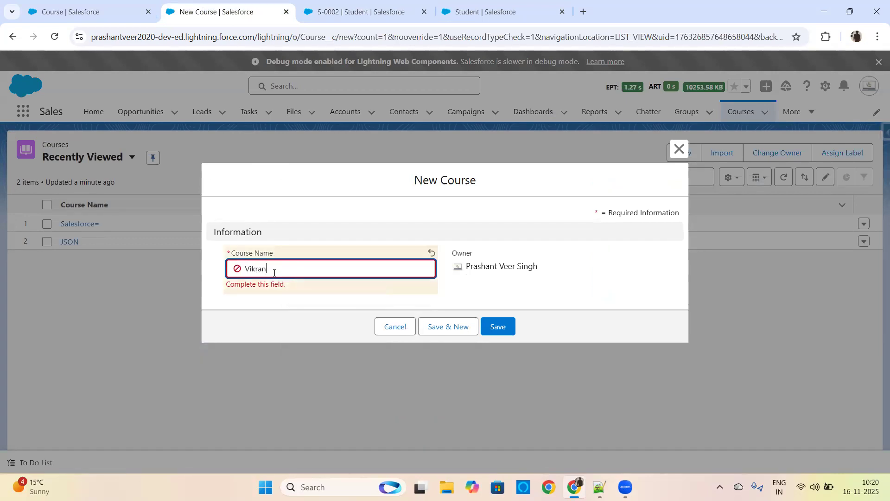
{"action": "left_click", "coordinate": [506, 329]}
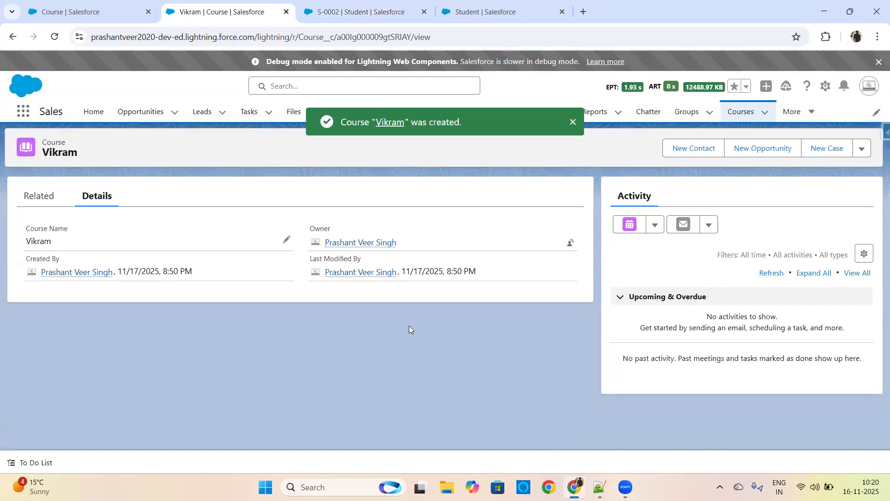
Step: Return to the second student record and examine its Student Name field
{"action": "left_click", "coordinate": [367, 12]}
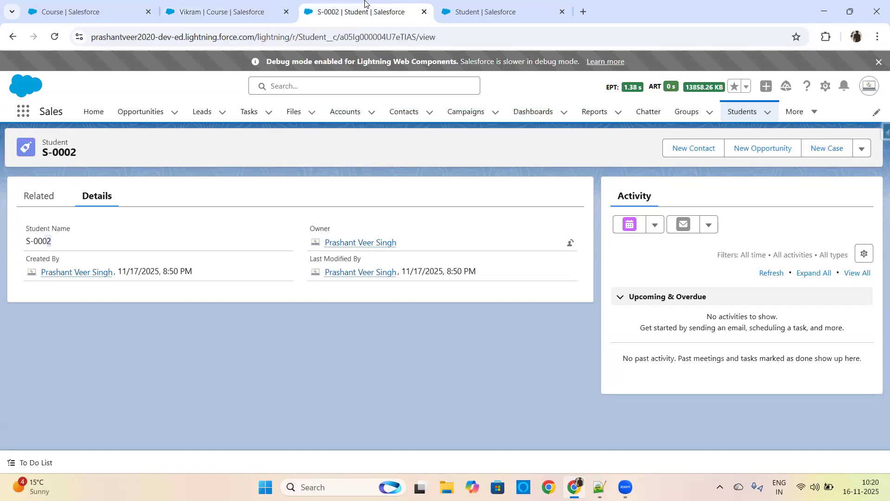
{"action": "left_click", "coordinate": [91, 10]}
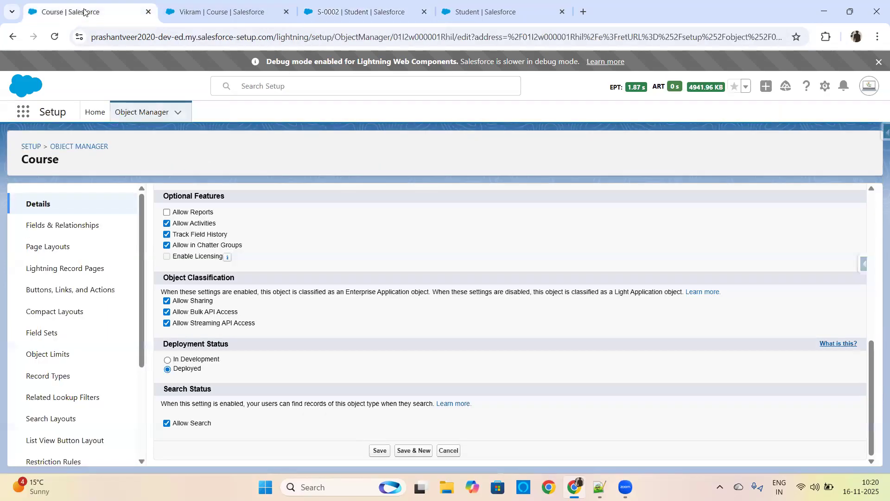
{"action": "left_click", "coordinate": [385, 14]}
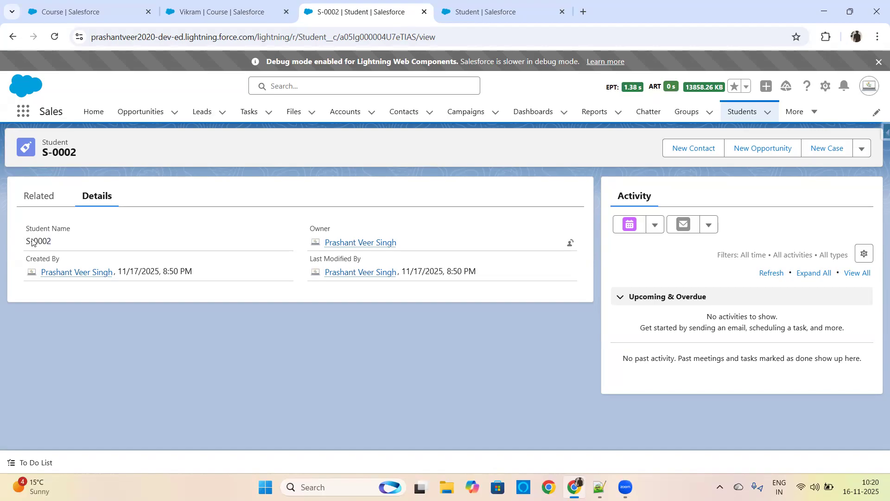
{"action": "left_click_drag", "start_coordinate": [24, 225], "coordinate": [64, 245]}
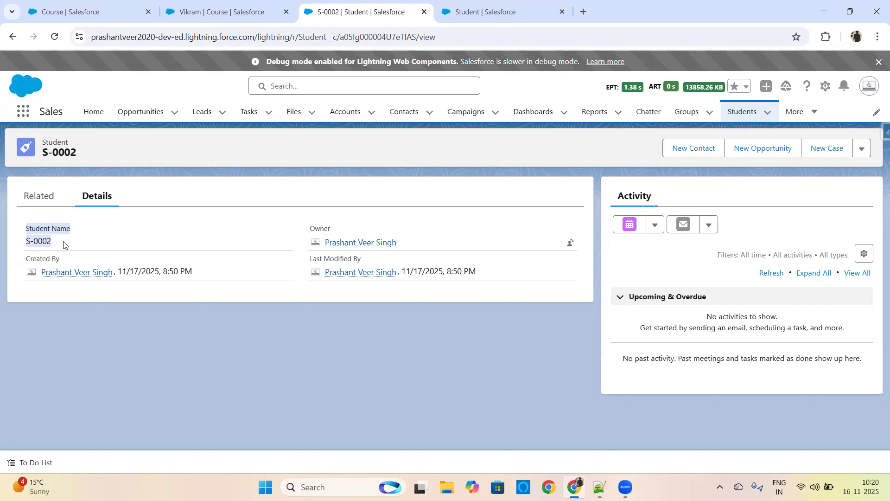
{"action": "left_click", "coordinate": [68, 240]}
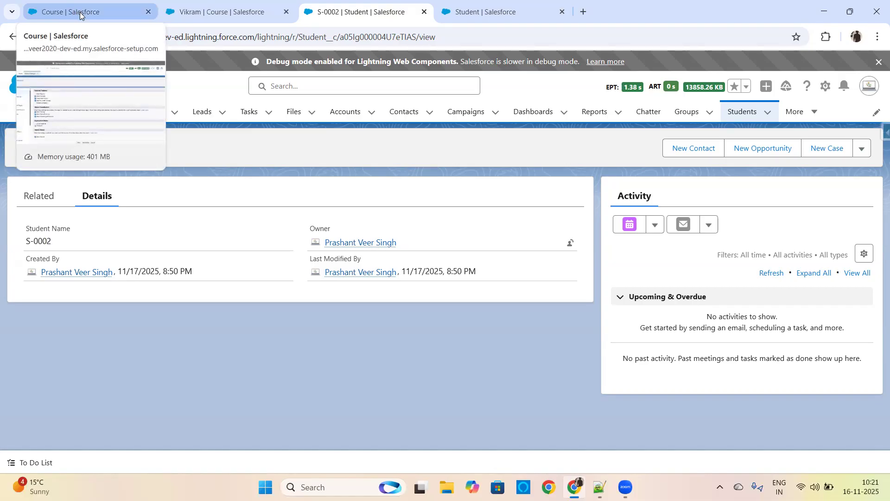
Step: In Setup's Object Manager, find the Student object and open its Fields & Relationships
{"action": "left_click", "coordinate": [97, 4]}
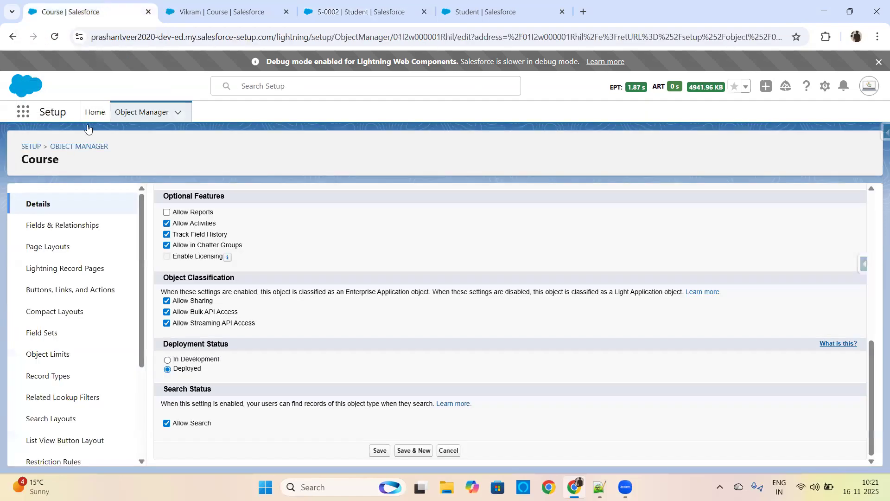
{"action": "left_click", "coordinate": [77, 146]}
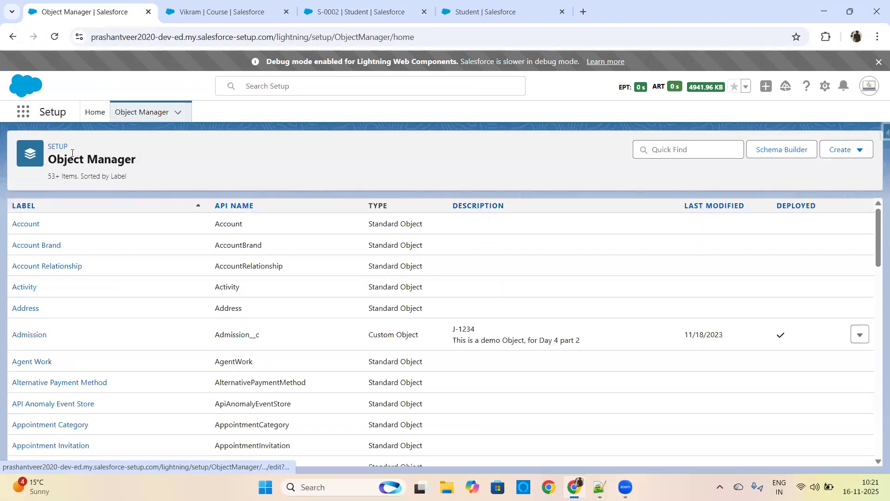
{"action": "left_click", "coordinate": [671, 150]}
{"action": "type", "text": "studen"}
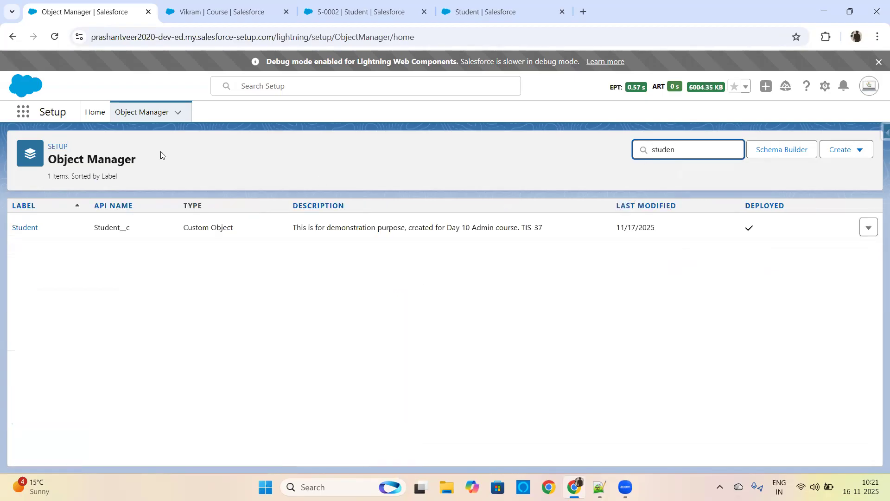
{"action": "left_click", "coordinate": [26, 227]}
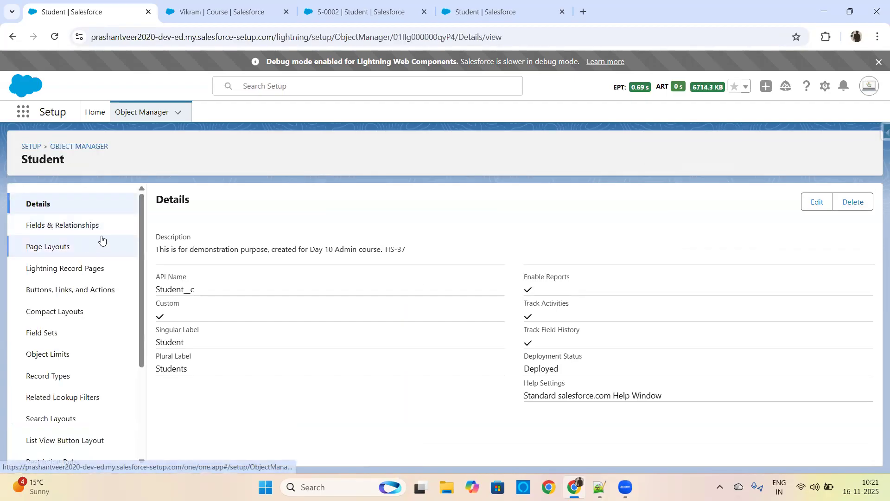
{"action": "left_click", "coordinate": [87, 229]}
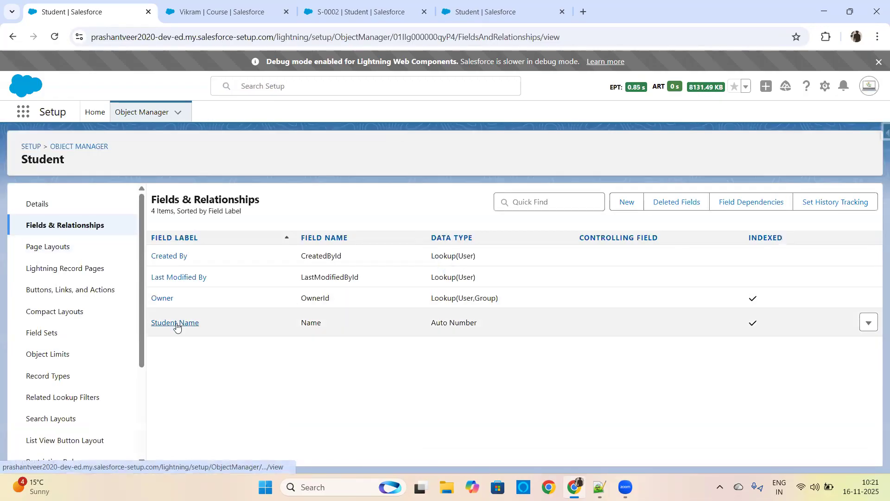
{"action": "left_click", "coordinate": [869, 324]}
{"action": "left_click", "coordinate": [849, 345]}
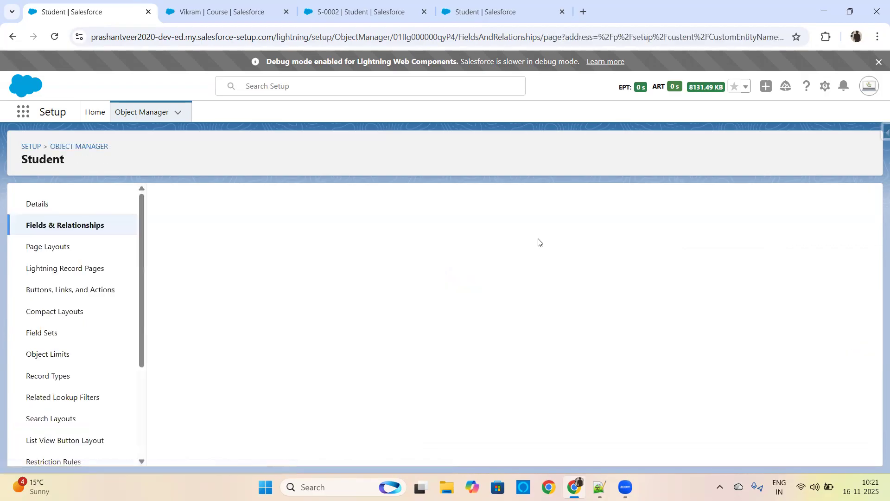
{"action": "left_click", "coordinate": [13, 36]}
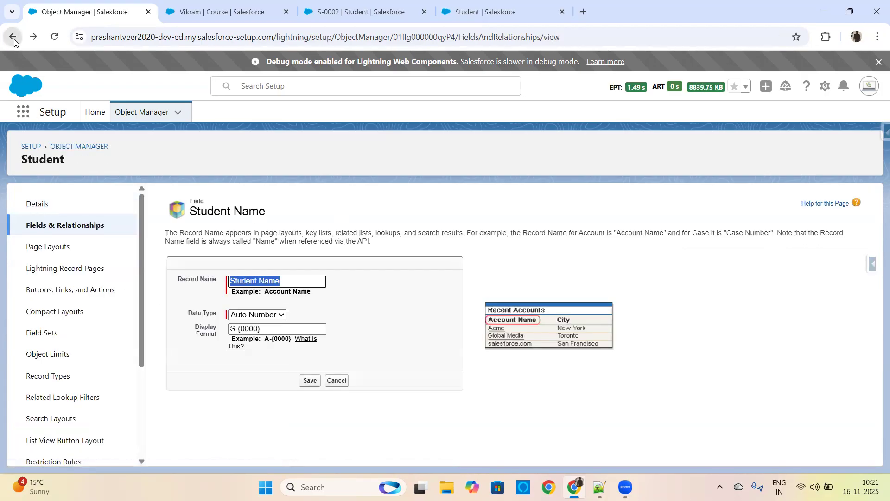
Step: Change the Student Name field's data type to Text, save it, and check the type in the field list
{"action": "triple_click", "coordinate": [431, 326]}
{"action": "left_click", "coordinate": [869, 322]}
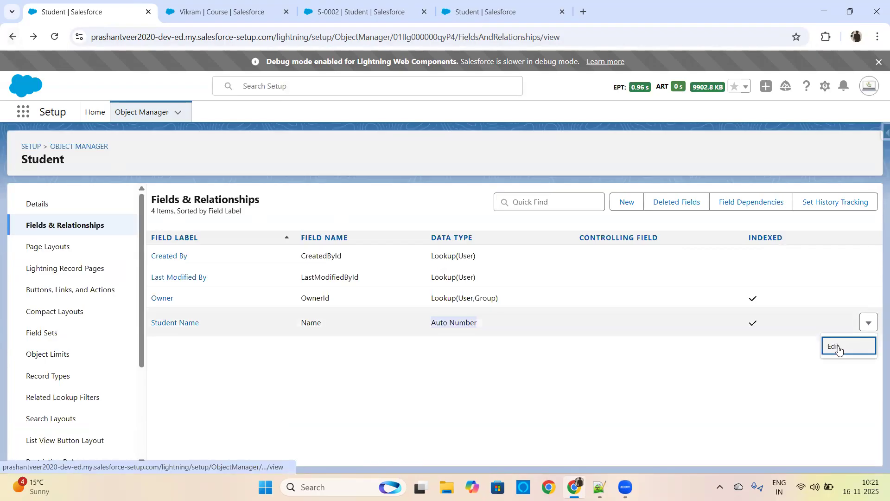
{"action": "left_click", "coordinate": [838, 347]}
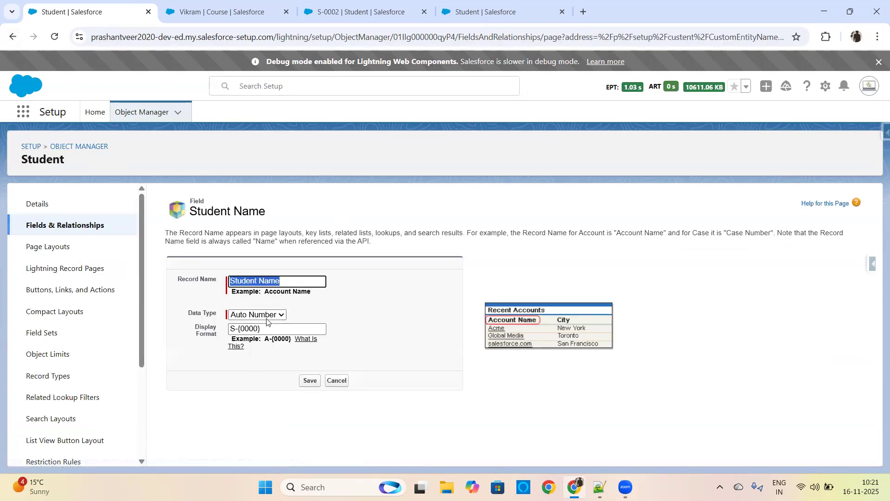
{"action": "left_click", "coordinate": [283, 317]}
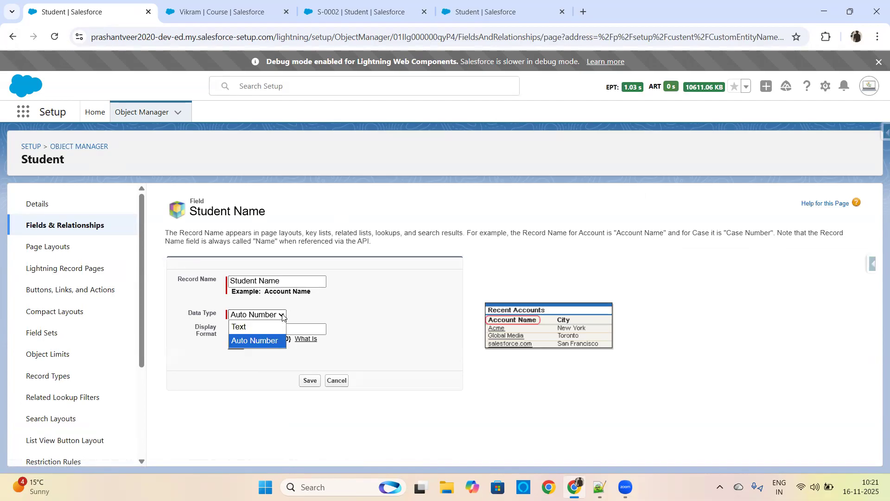
{"action": "left_click", "coordinate": [254, 329]}
{"action": "left_click", "coordinate": [311, 353]}
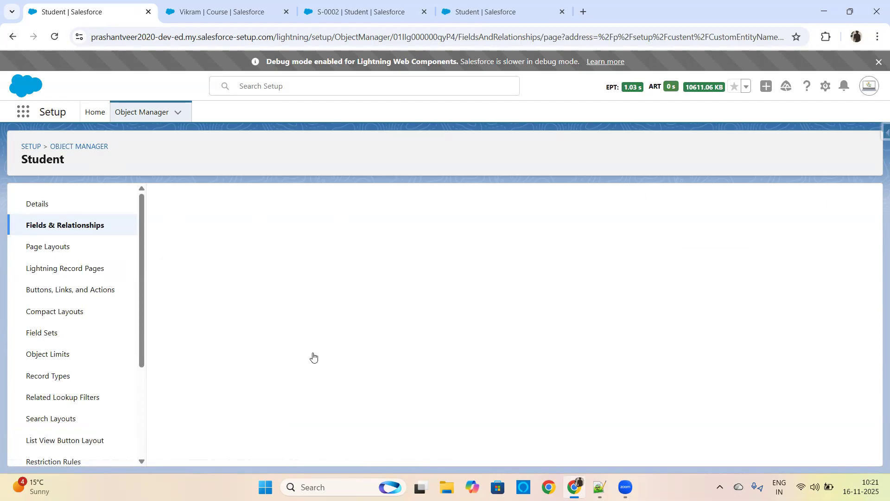
{"action": "left_click_drag", "start_coordinate": [429, 323], "coordinate": [484, 319]}
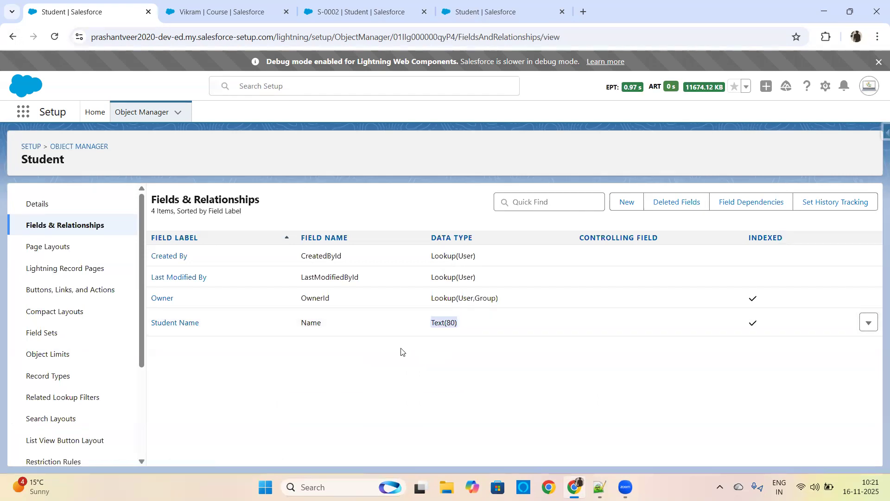
Step: Reload the Students list and open the New Student form to check whether Student Name is a text entry
{"action": "left_click", "coordinate": [355, 4]}
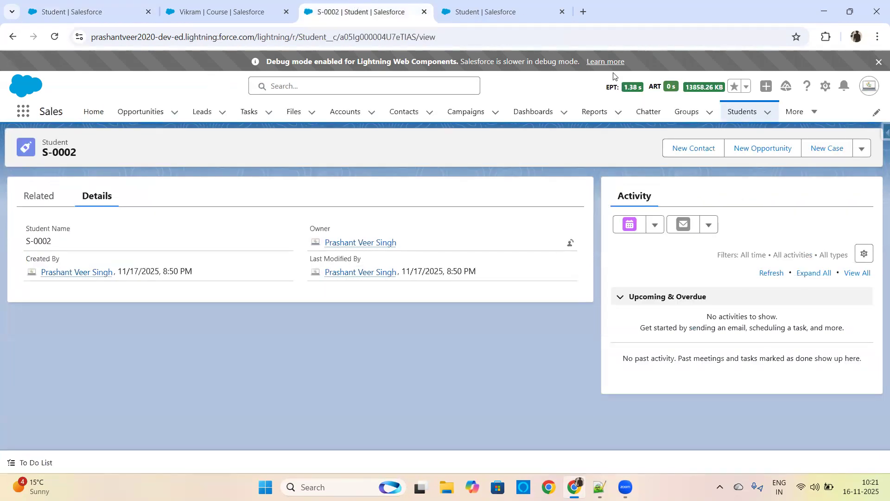
{"action": "left_click", "coordinate": [742, 112]}
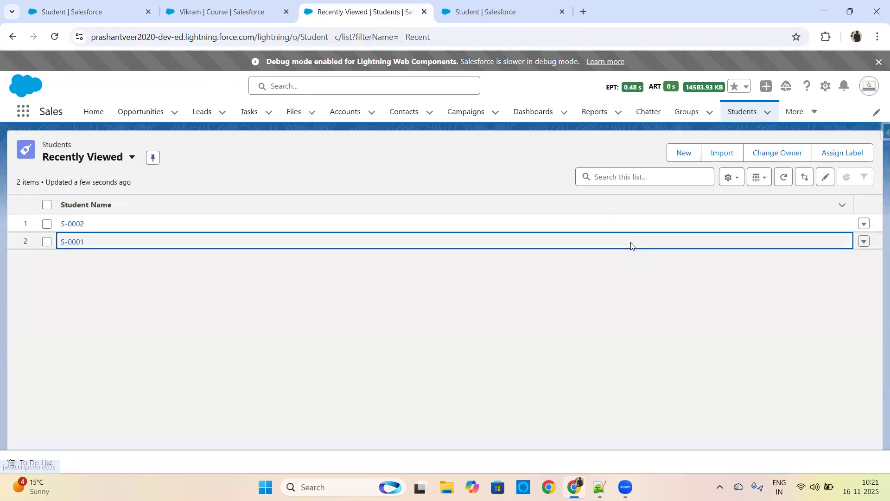
{"action": "key", "text": "ctrl+r"}
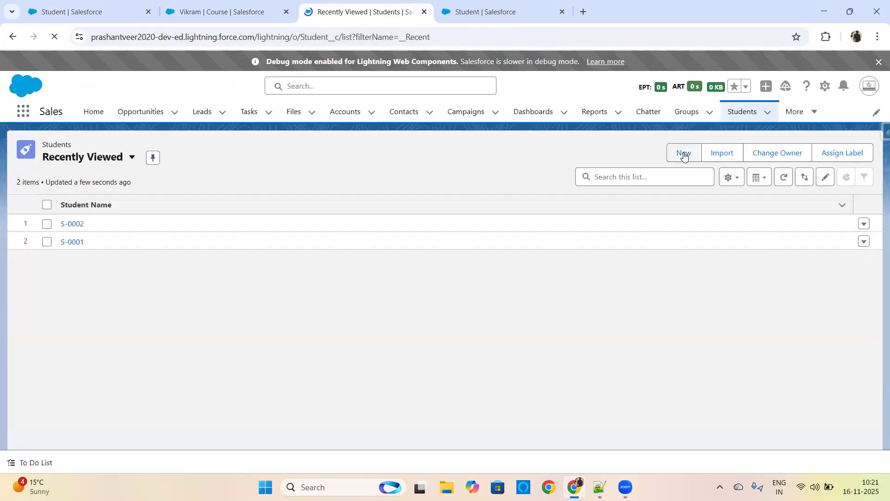
{"action": "left_click", "coordinate": [684, 153]}
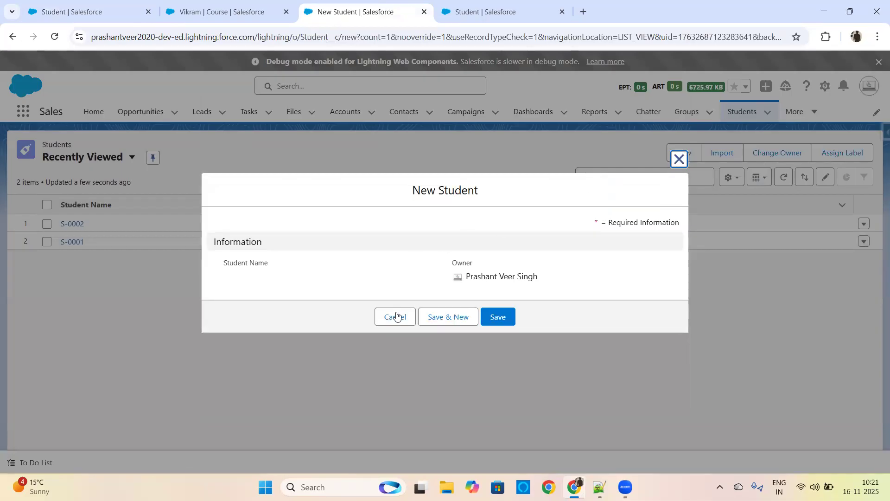
{"action": "left_click", "coordinate": [396, 318]}
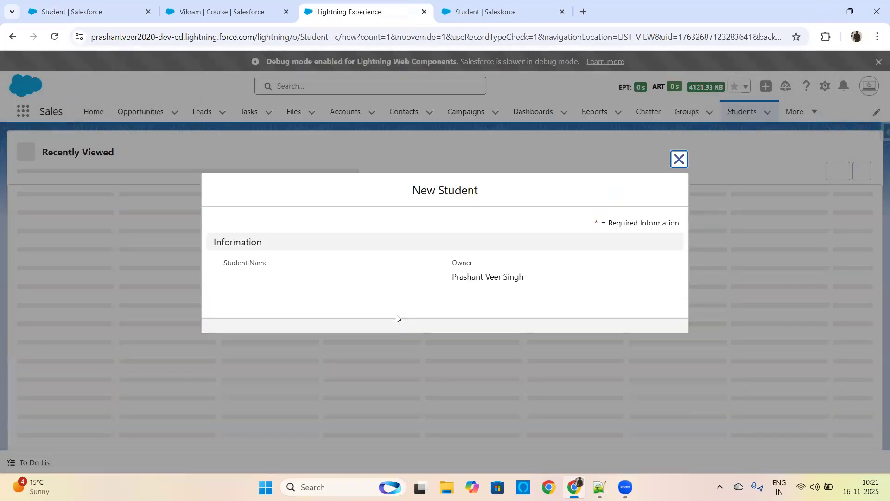
{"action": "left_click", "coordinate": [396, 316]}
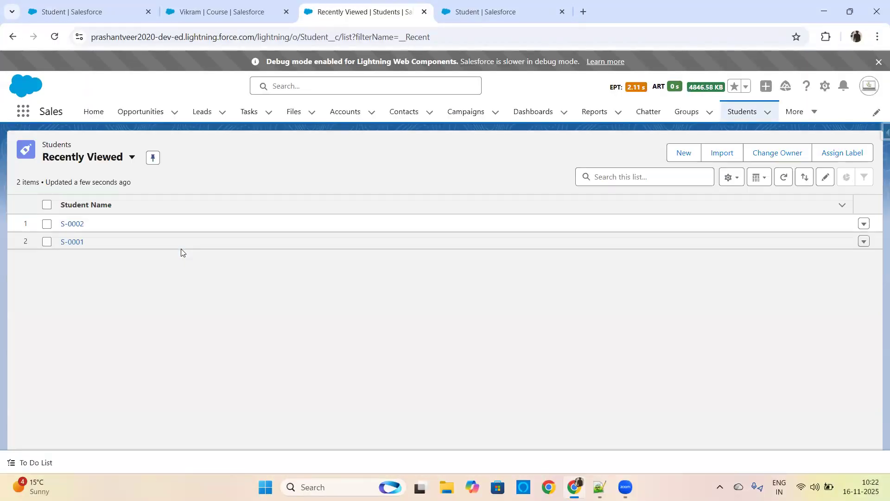
{"action": "left_click", "coordinate": [683, 154]}
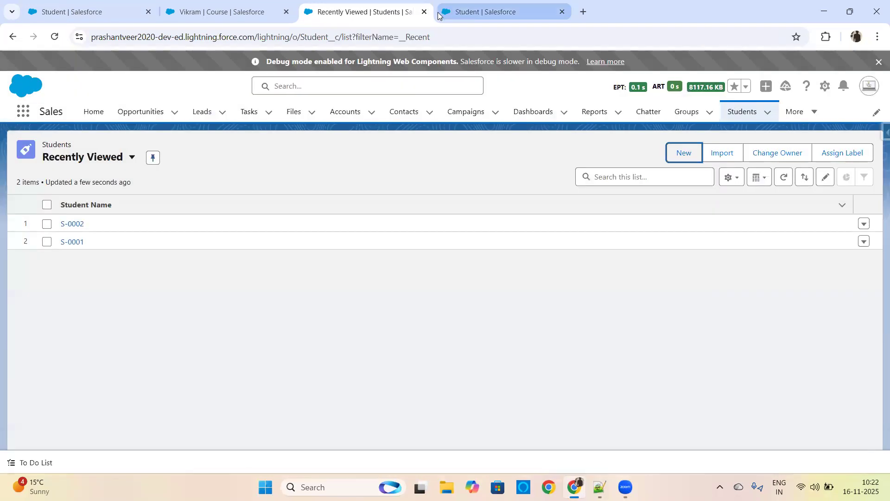
Step: Log out of Salesforce and close all browser tabs except one Student setup tab
{"action": "left_click", "coordinate": [868, 85]}
{"action": "left_click", "coordinate": [767, 146]}
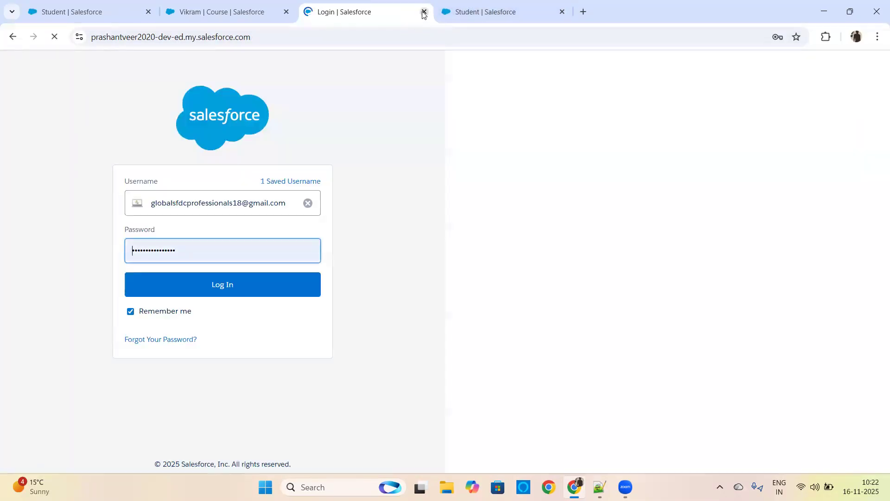
{"action": "left_click", "coordinate": [424, 12]}
{"action": "left_click", "coordinate": [286, 11]}
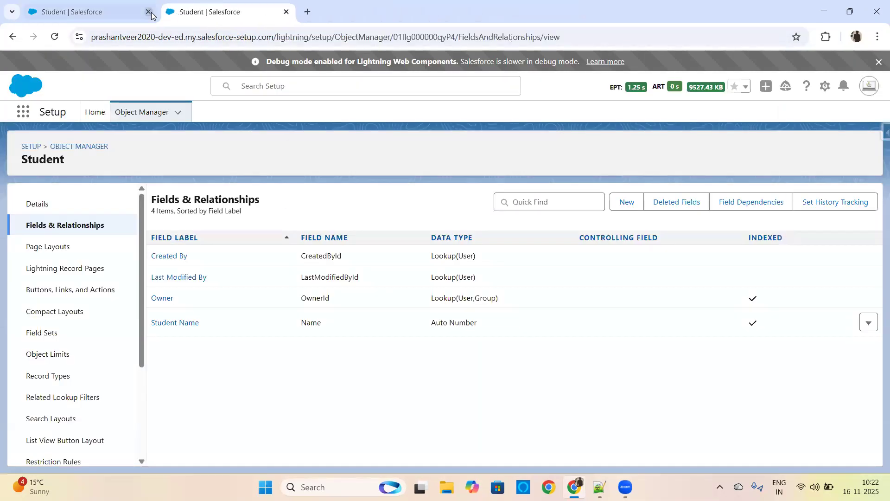
{"action": "left_click", "coordinate": [148, 12]}
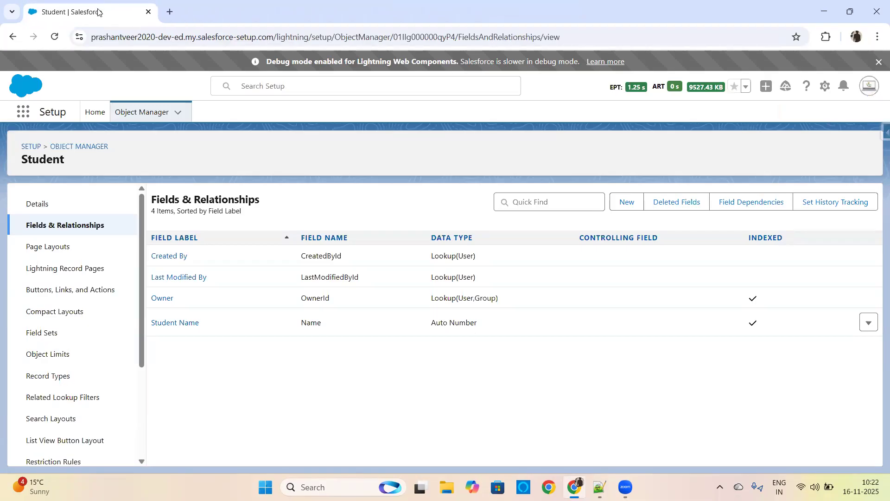
Step: Reload the Student setup page, log back in with the saved credentials, and open the Sales app
{"action": "left_click", "coordinate": [54, 36]}
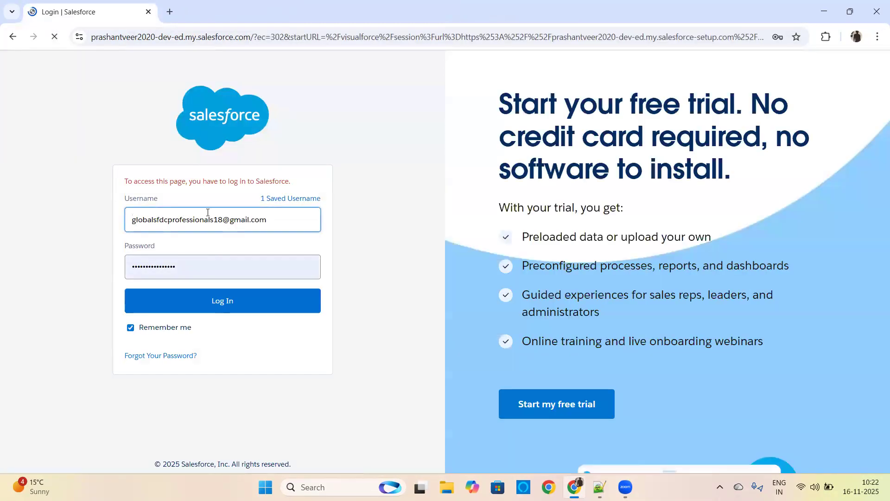
{"action": "left_click", "coordinate": [215, 301]}
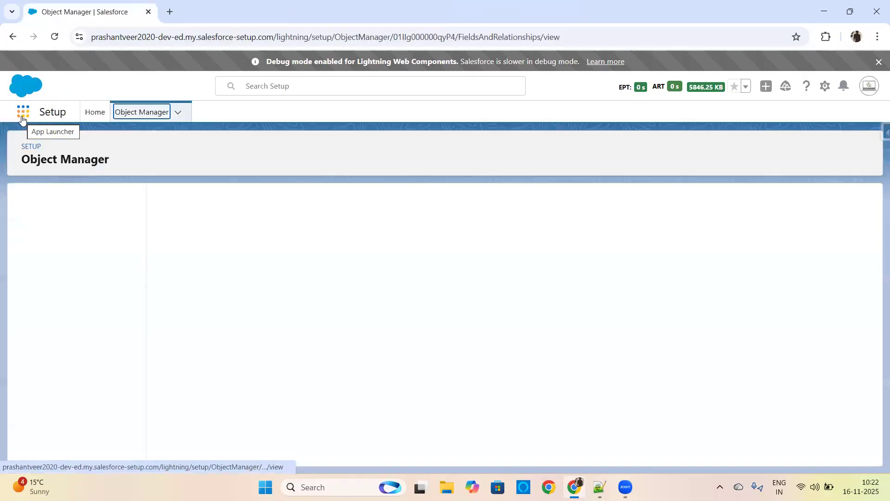
{"action": "left_click", "coordinate": [23, 116]}
{"action": "type", "text": "sale"}
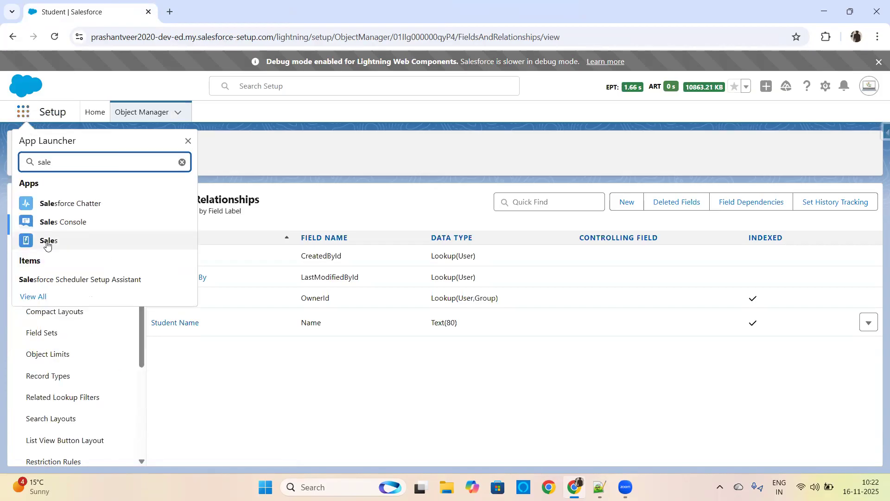
{"action": "left_click", "coordinate": [103, 237]}
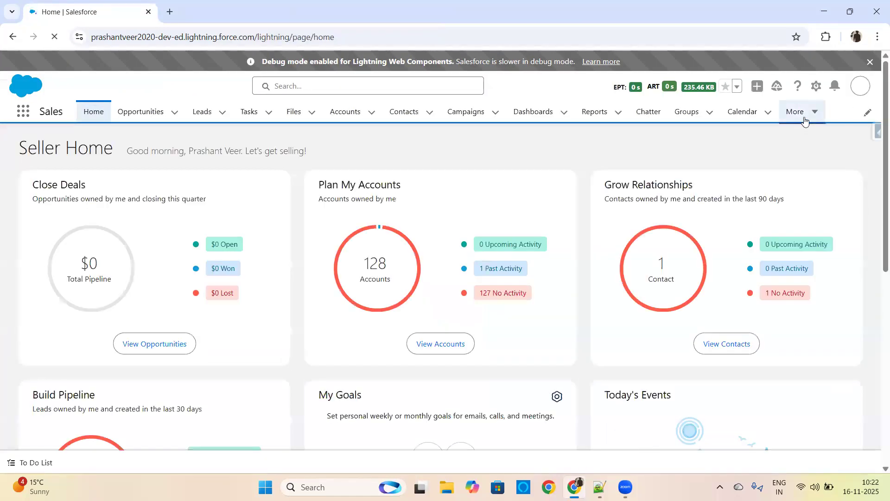
Step: From the Students list, create a student record with the student's first name as the Student Name
{"action": "left_click", "coordinate": [800, 113]}
{"action": "left_click", "coordinate": [787, 235]}
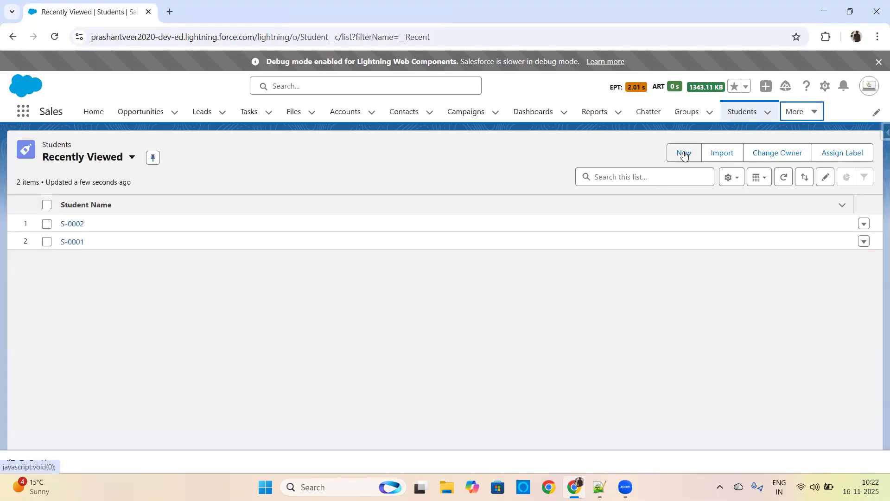
{"action": "left_click", "coordinate": [680, 152]}
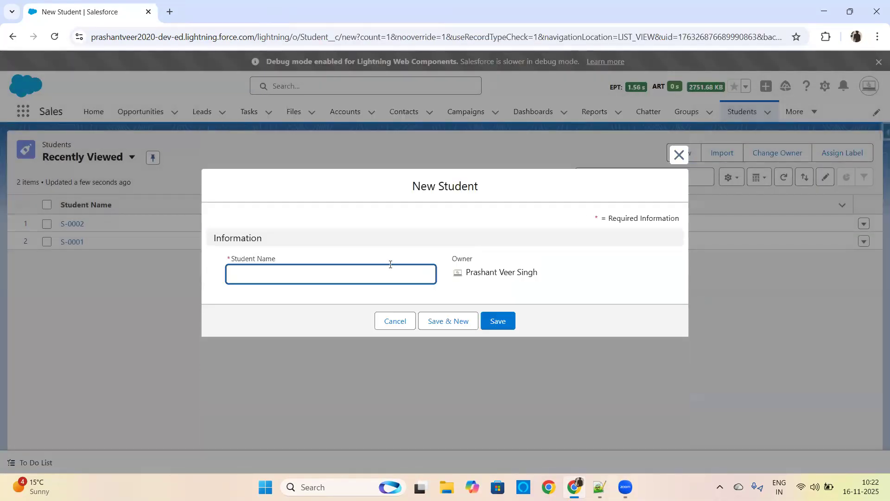
{"action": "left_click", "coordinate": [332, 272]}
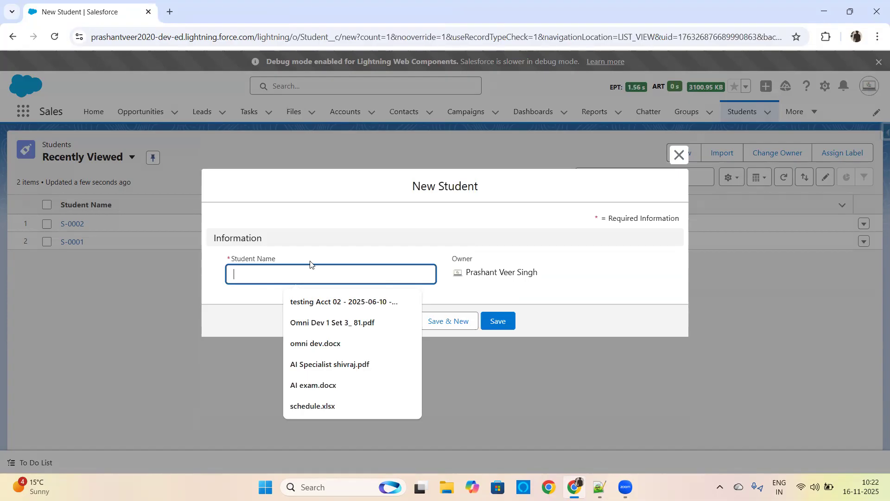
{"action": "type", "text": "Vikram"}
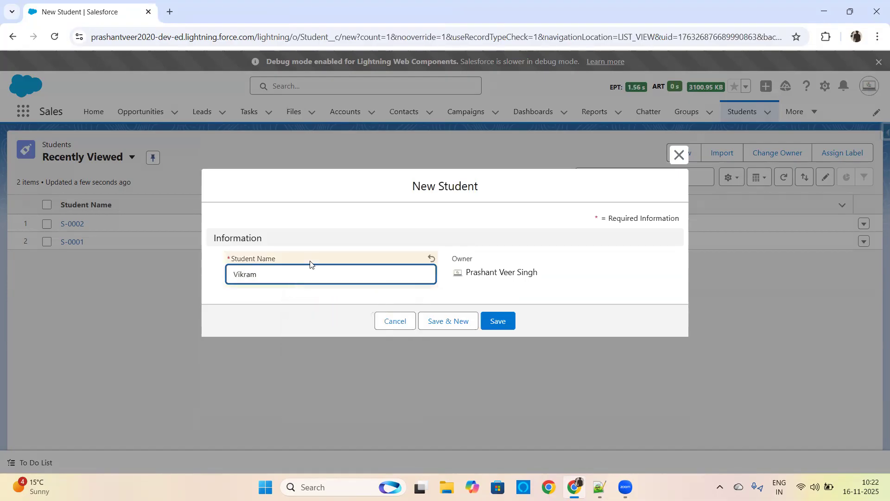
{"action": "left_click", "coordinate": [503, 320]}
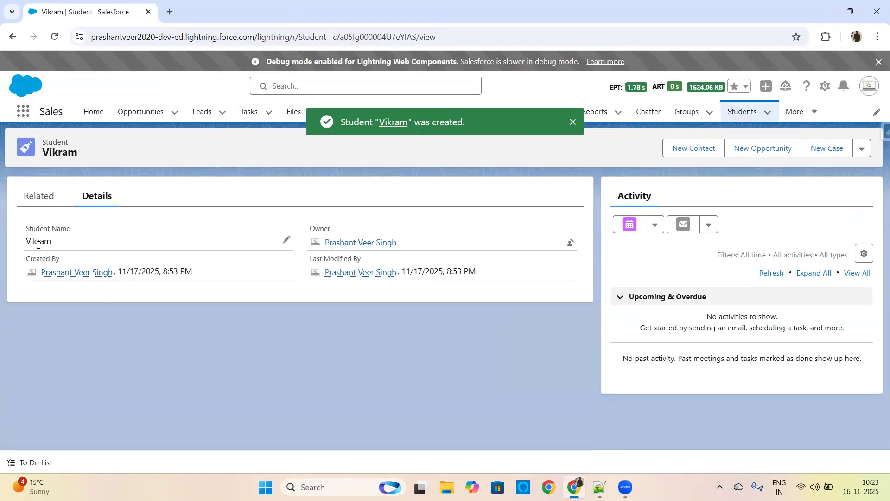
Step: Search all of Salesforce for the first name of the new student record
{"action": "left_click", "coordinate": [279, 86]}
{"action": "type", "text": "Vikram"}
{"action": "key", "text": "Return"}
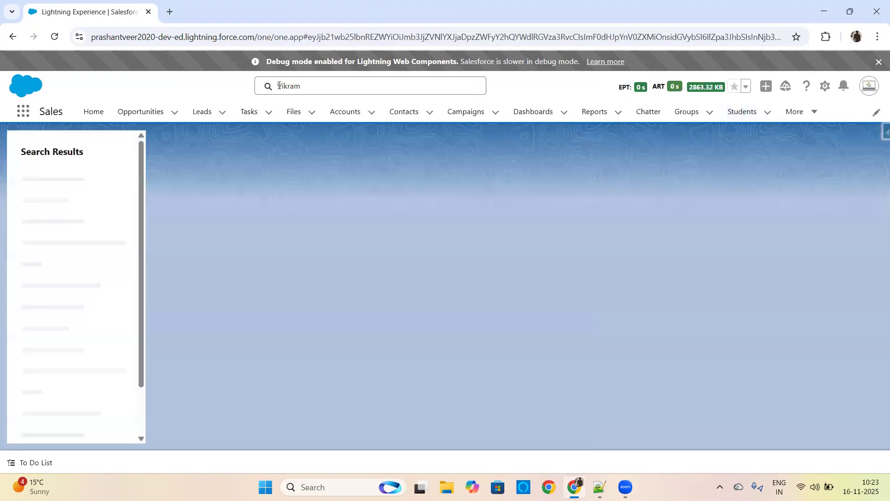